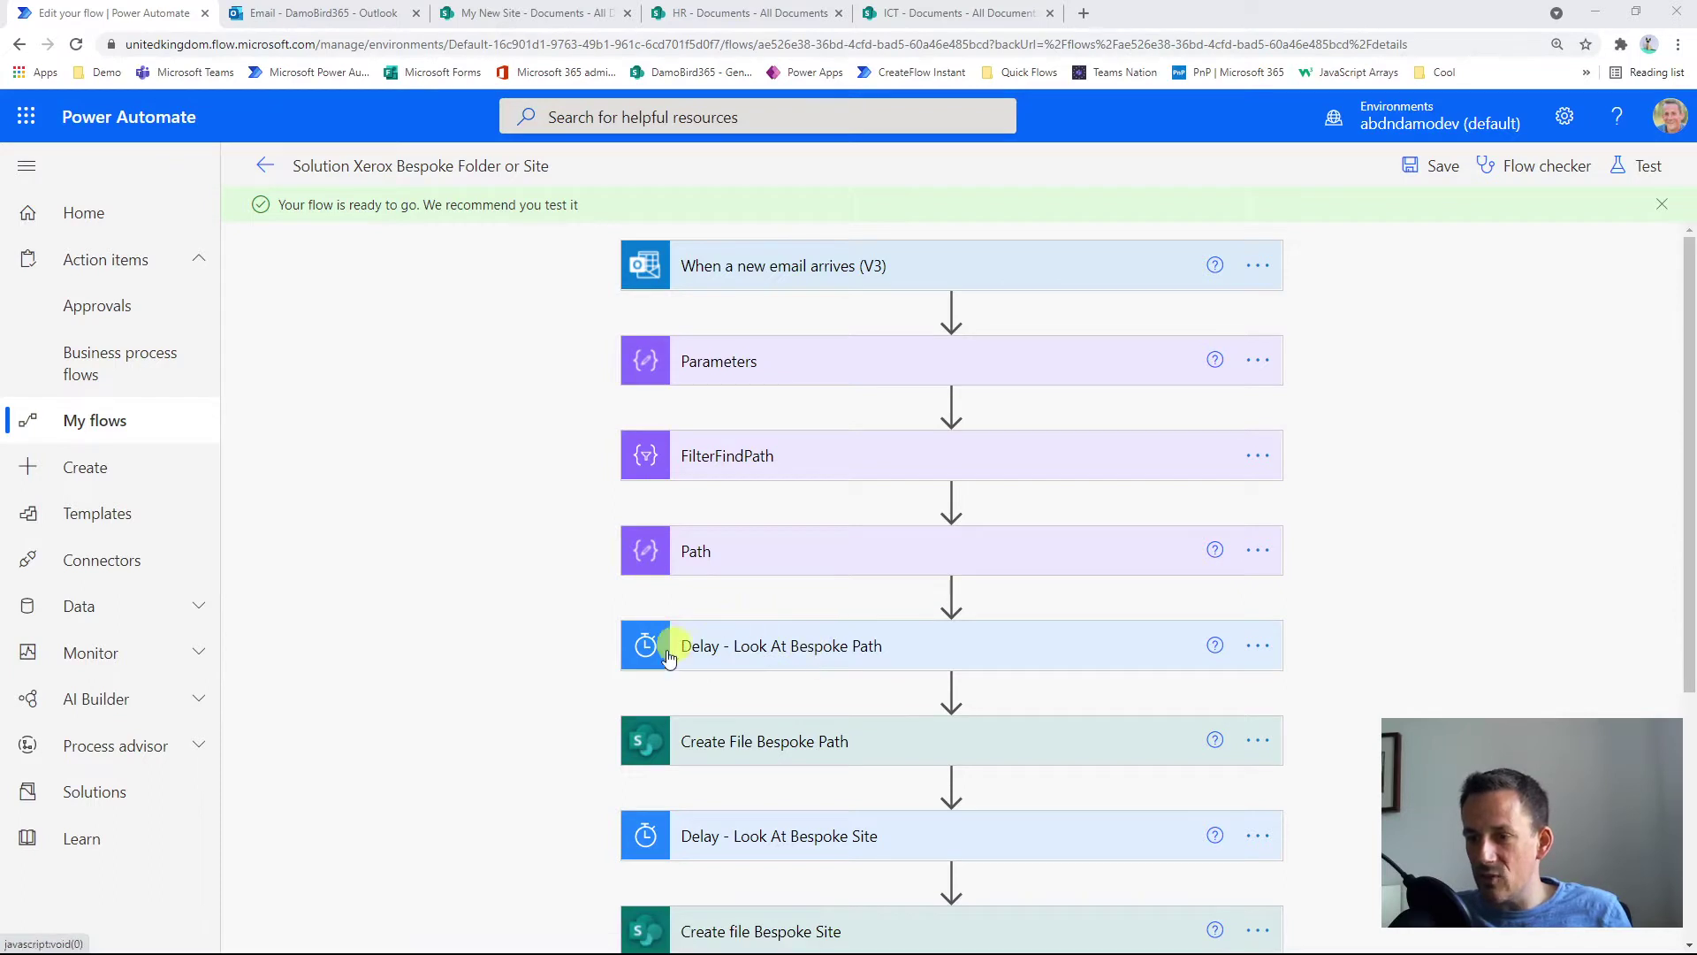
Examine the flow's actions from the new-email trigger through to the Delete email action.
scroll(688, 659, "down", 1)
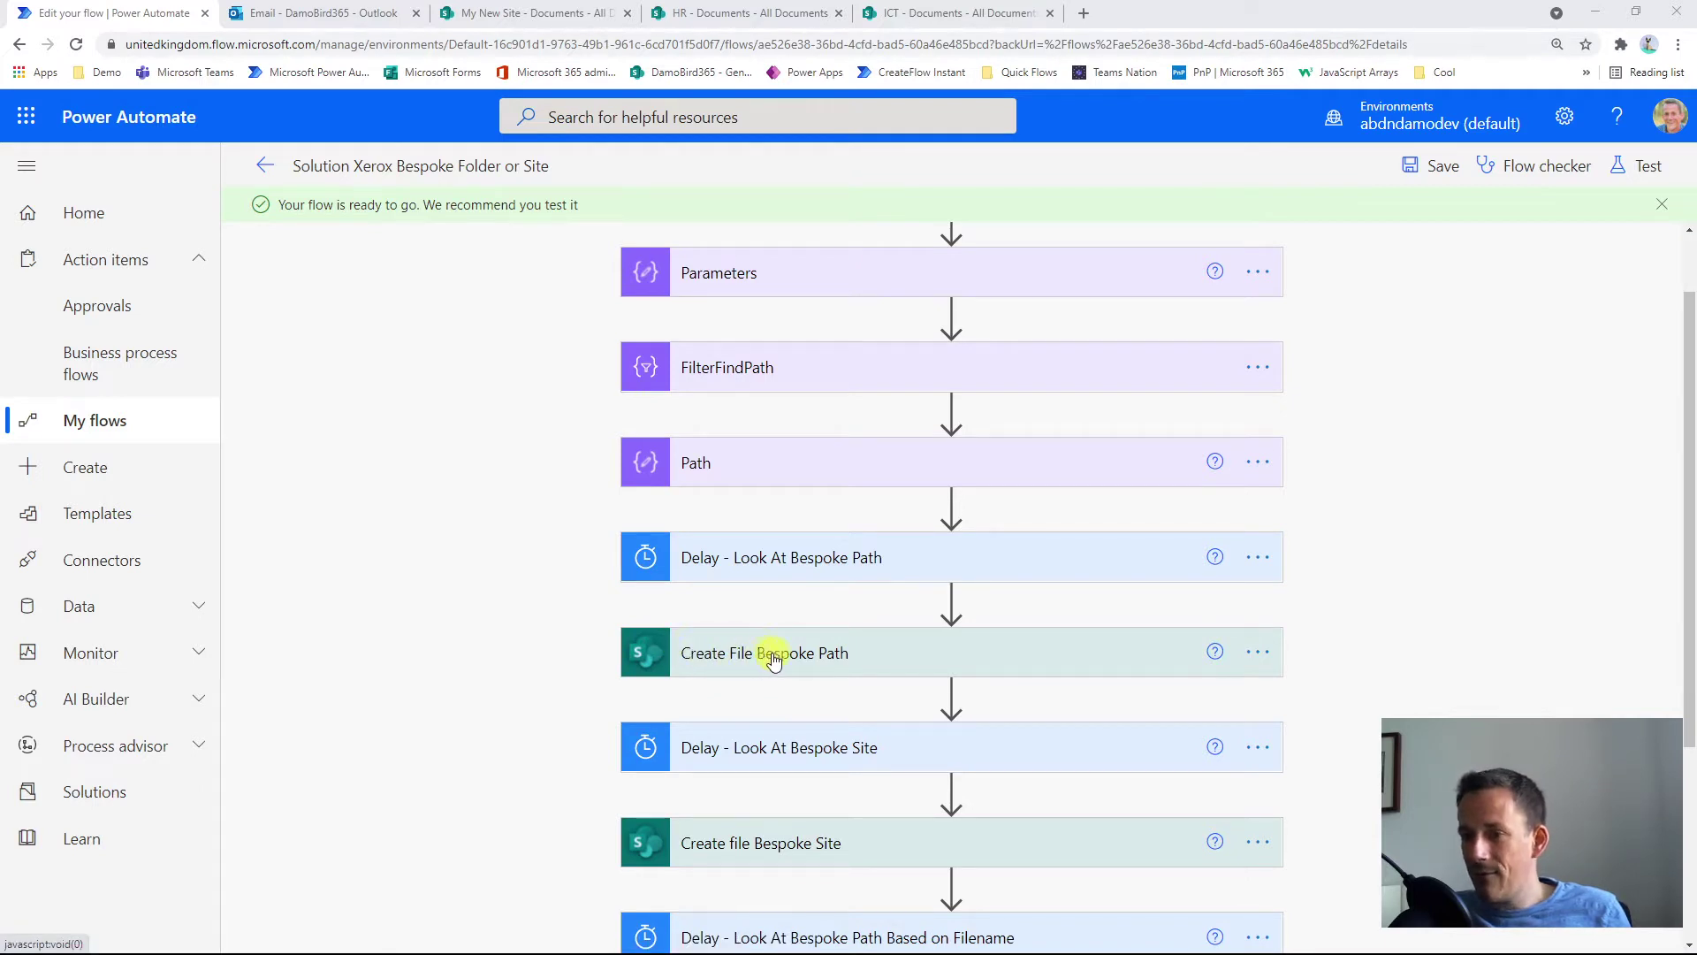
scroll(767, 663, "up", 1)
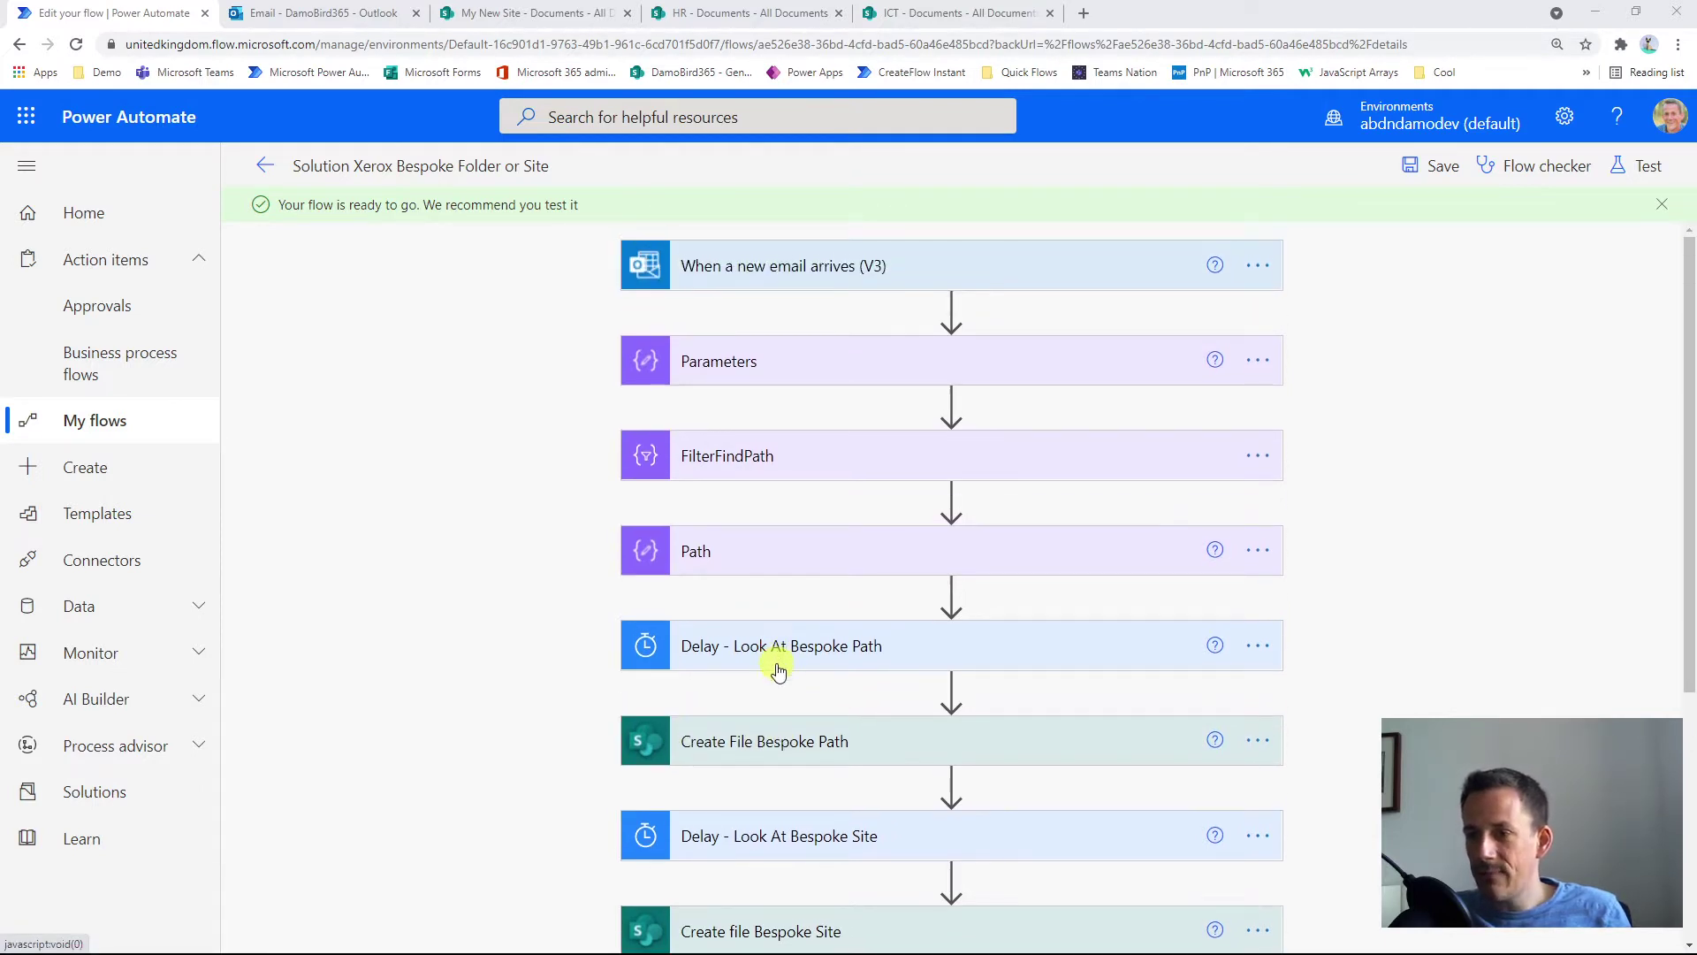
scroll(778, 671, "down", 1)
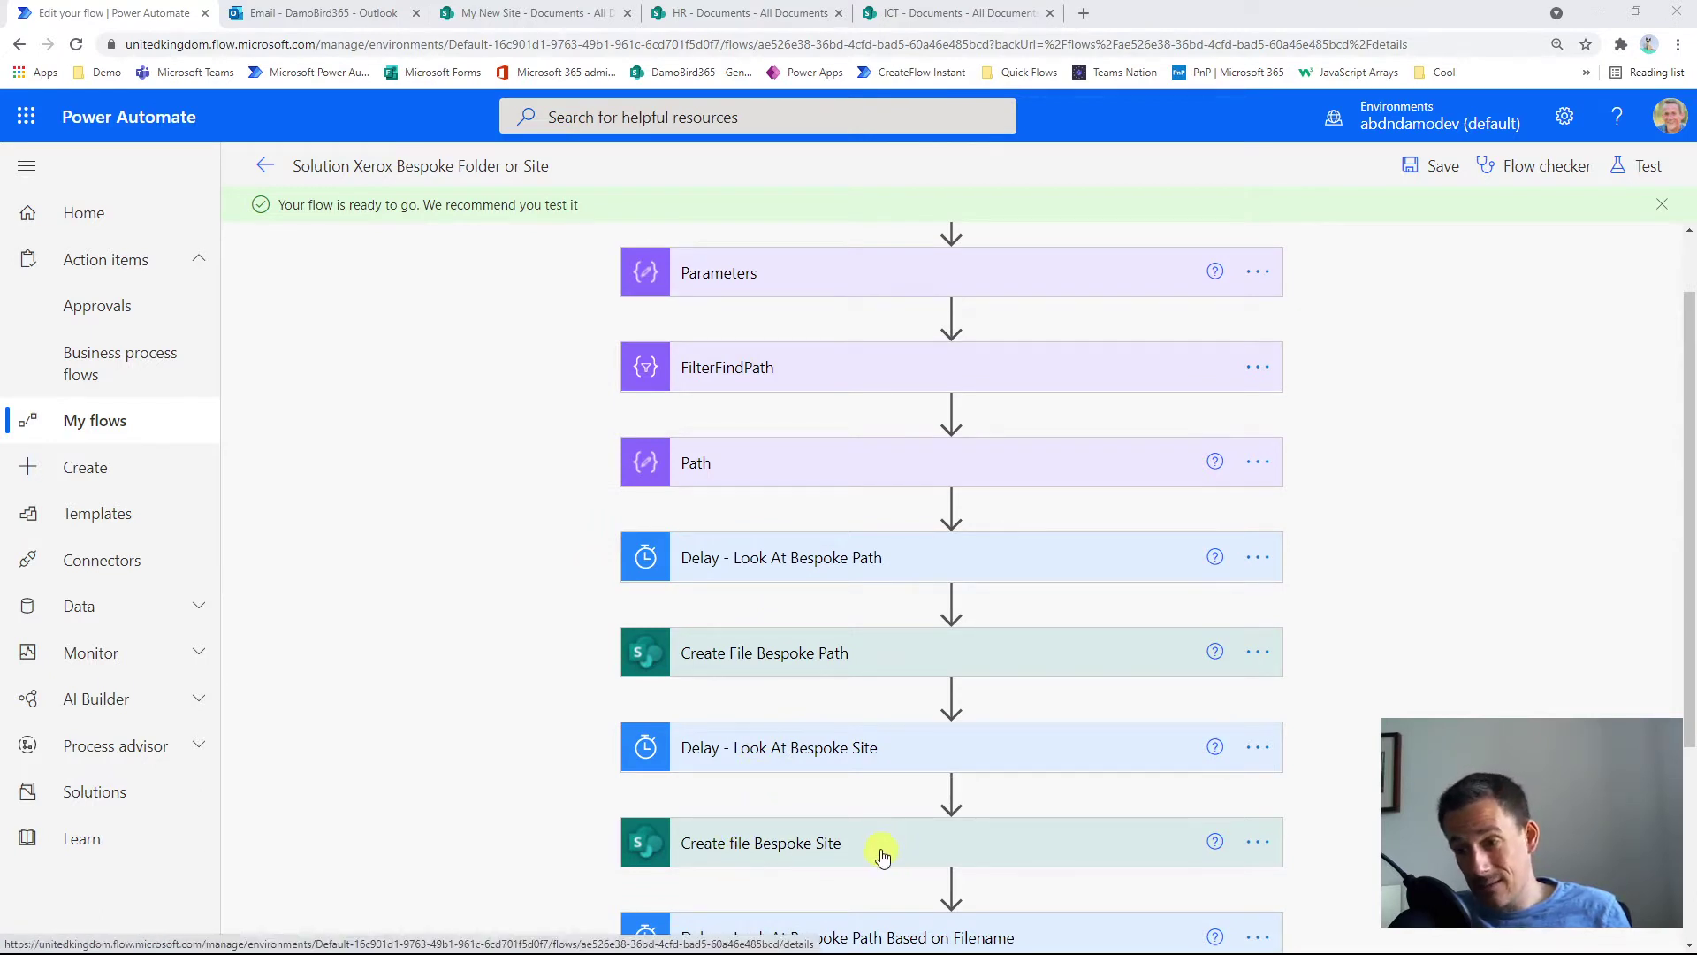
scroll(723, 292, "down", 4)
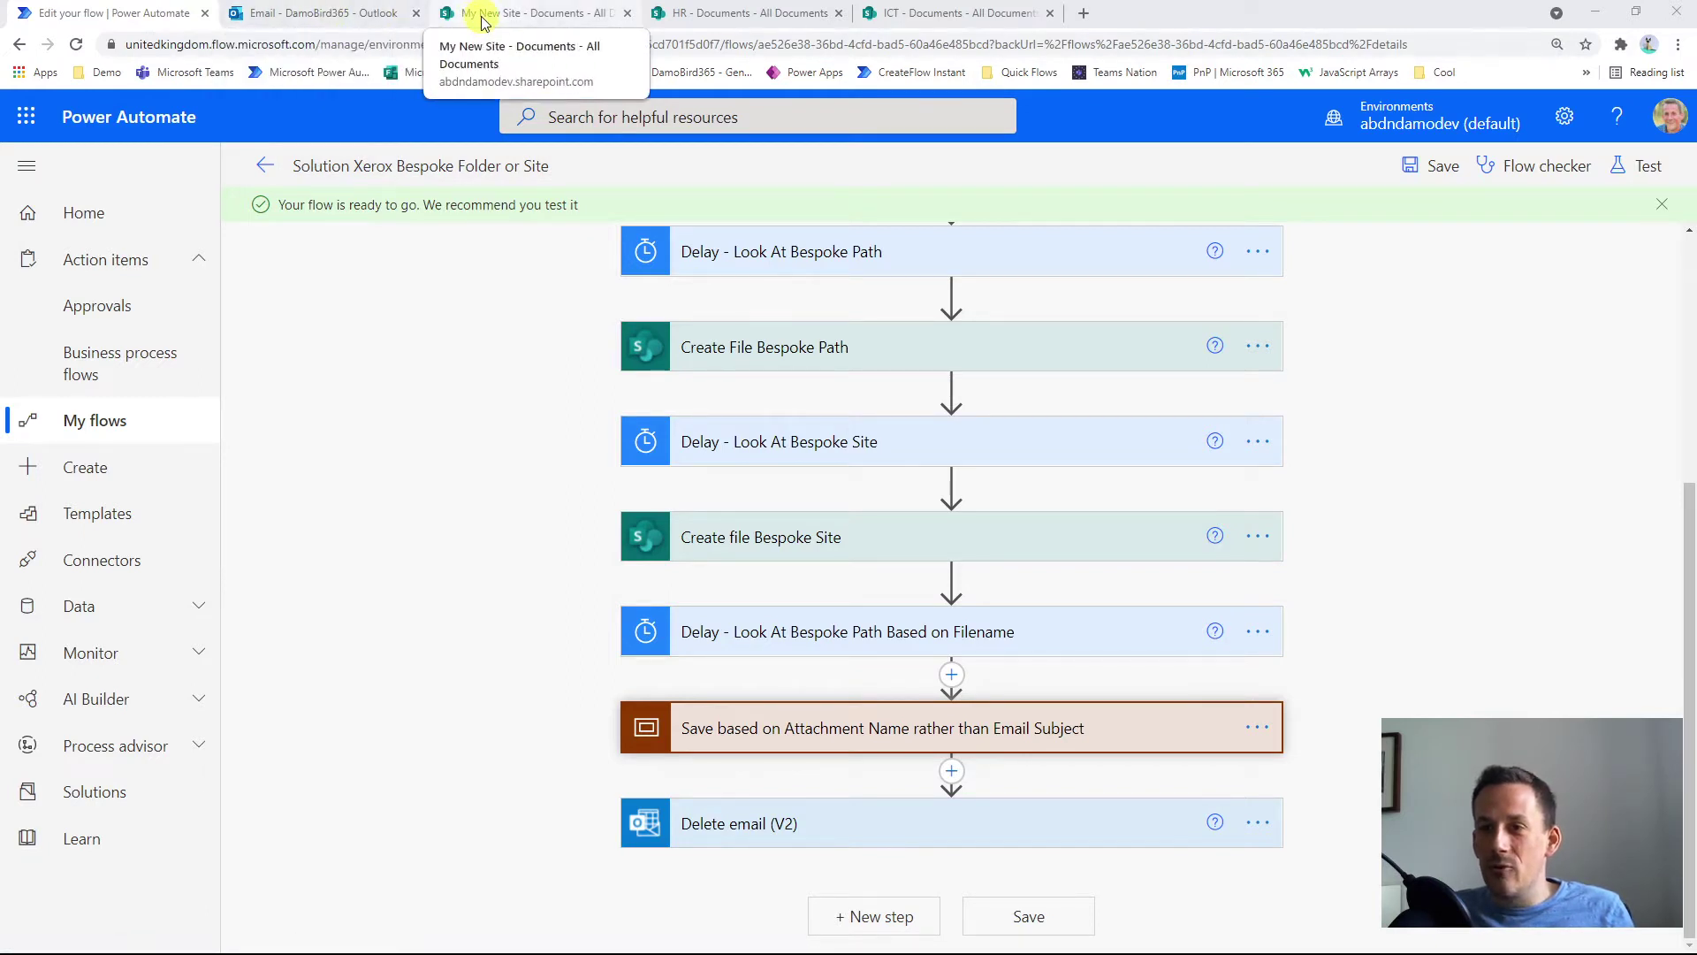
Examine the document libraries and site addresses of My New Site, HR and ICT, and check the Outlook inbox.
left_click(526, 19)
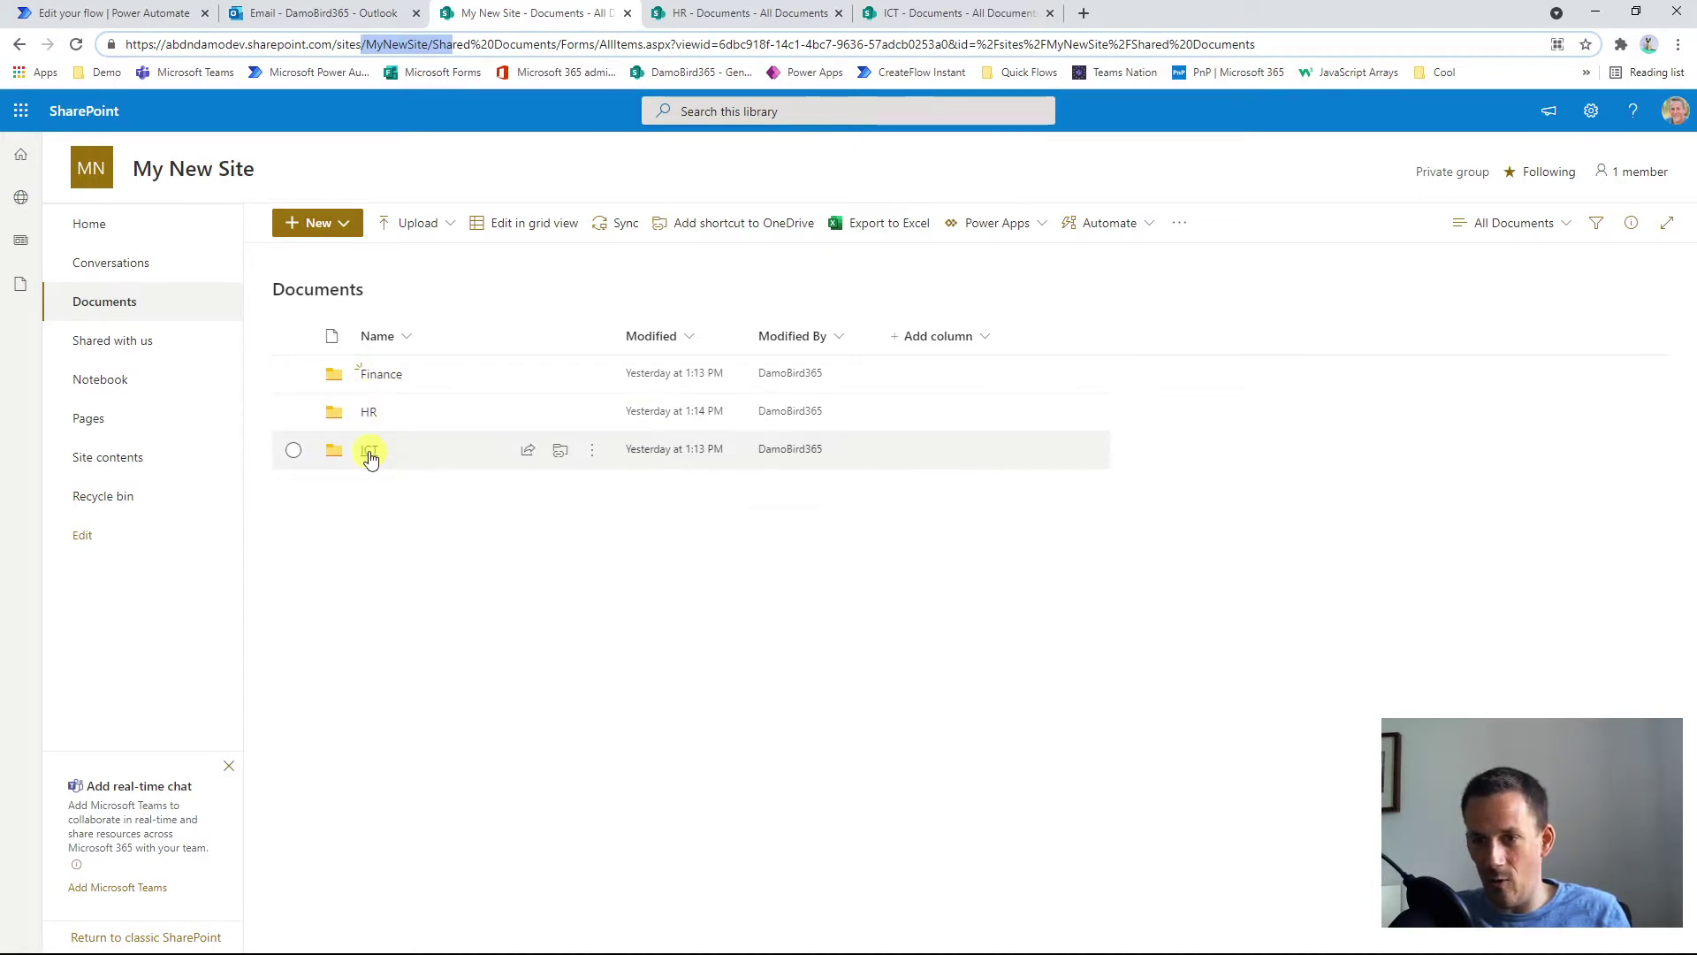
left_click(749, 12)
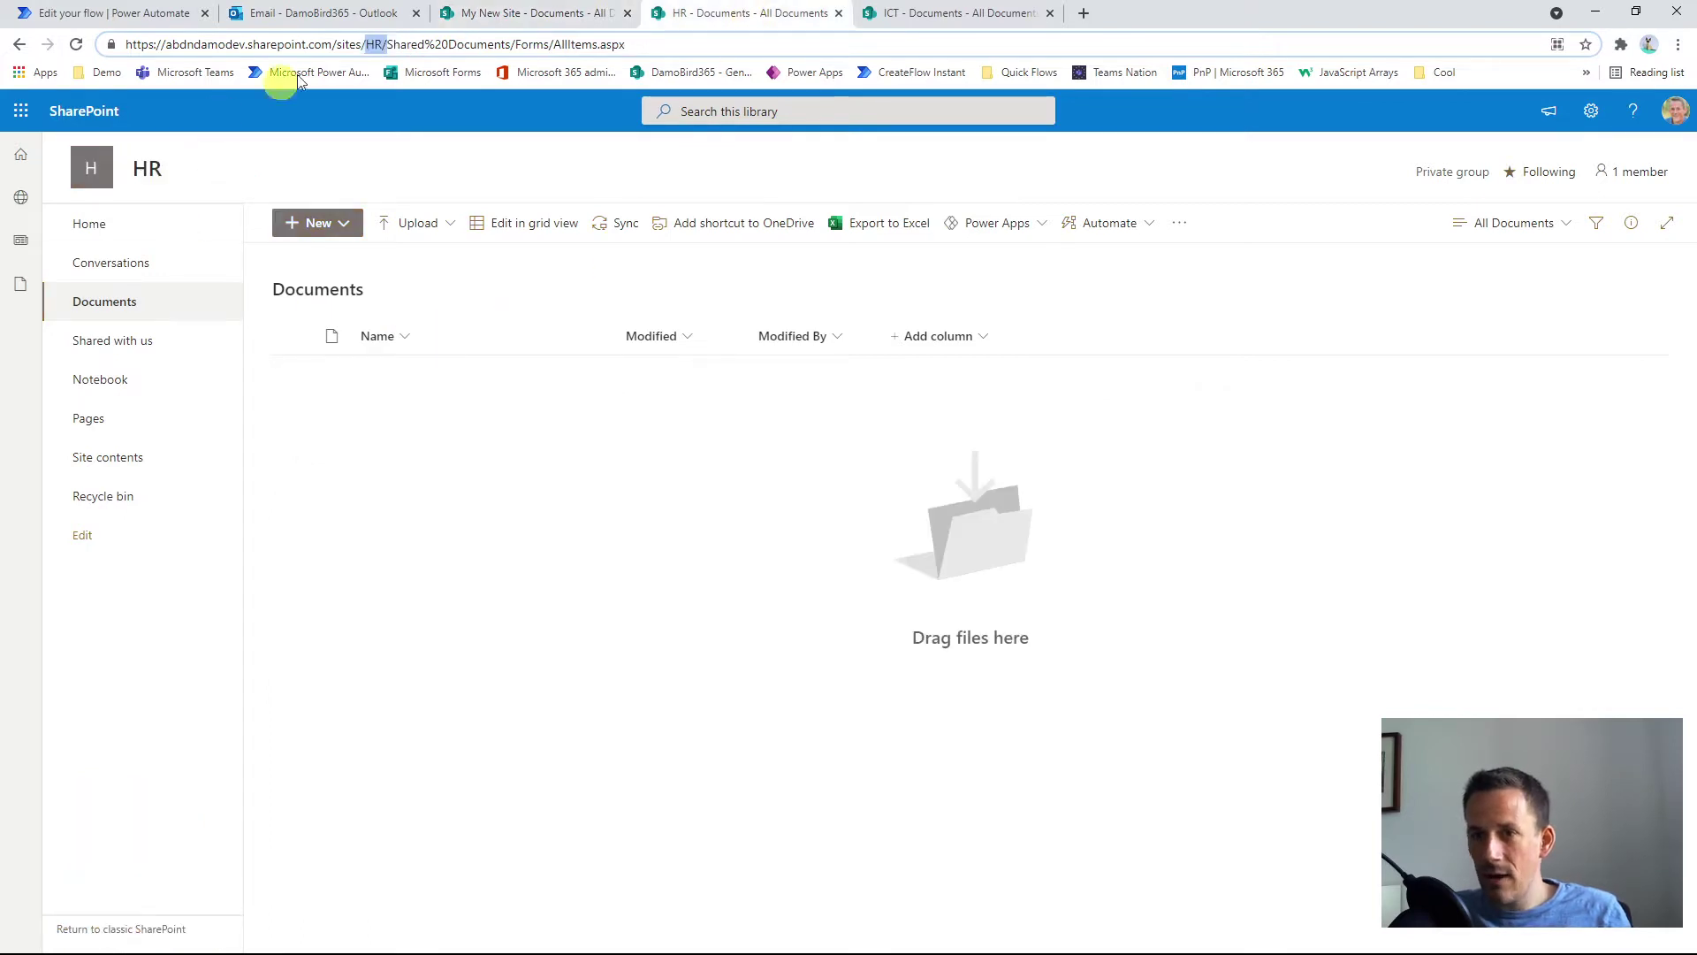
double_click(374, 45)
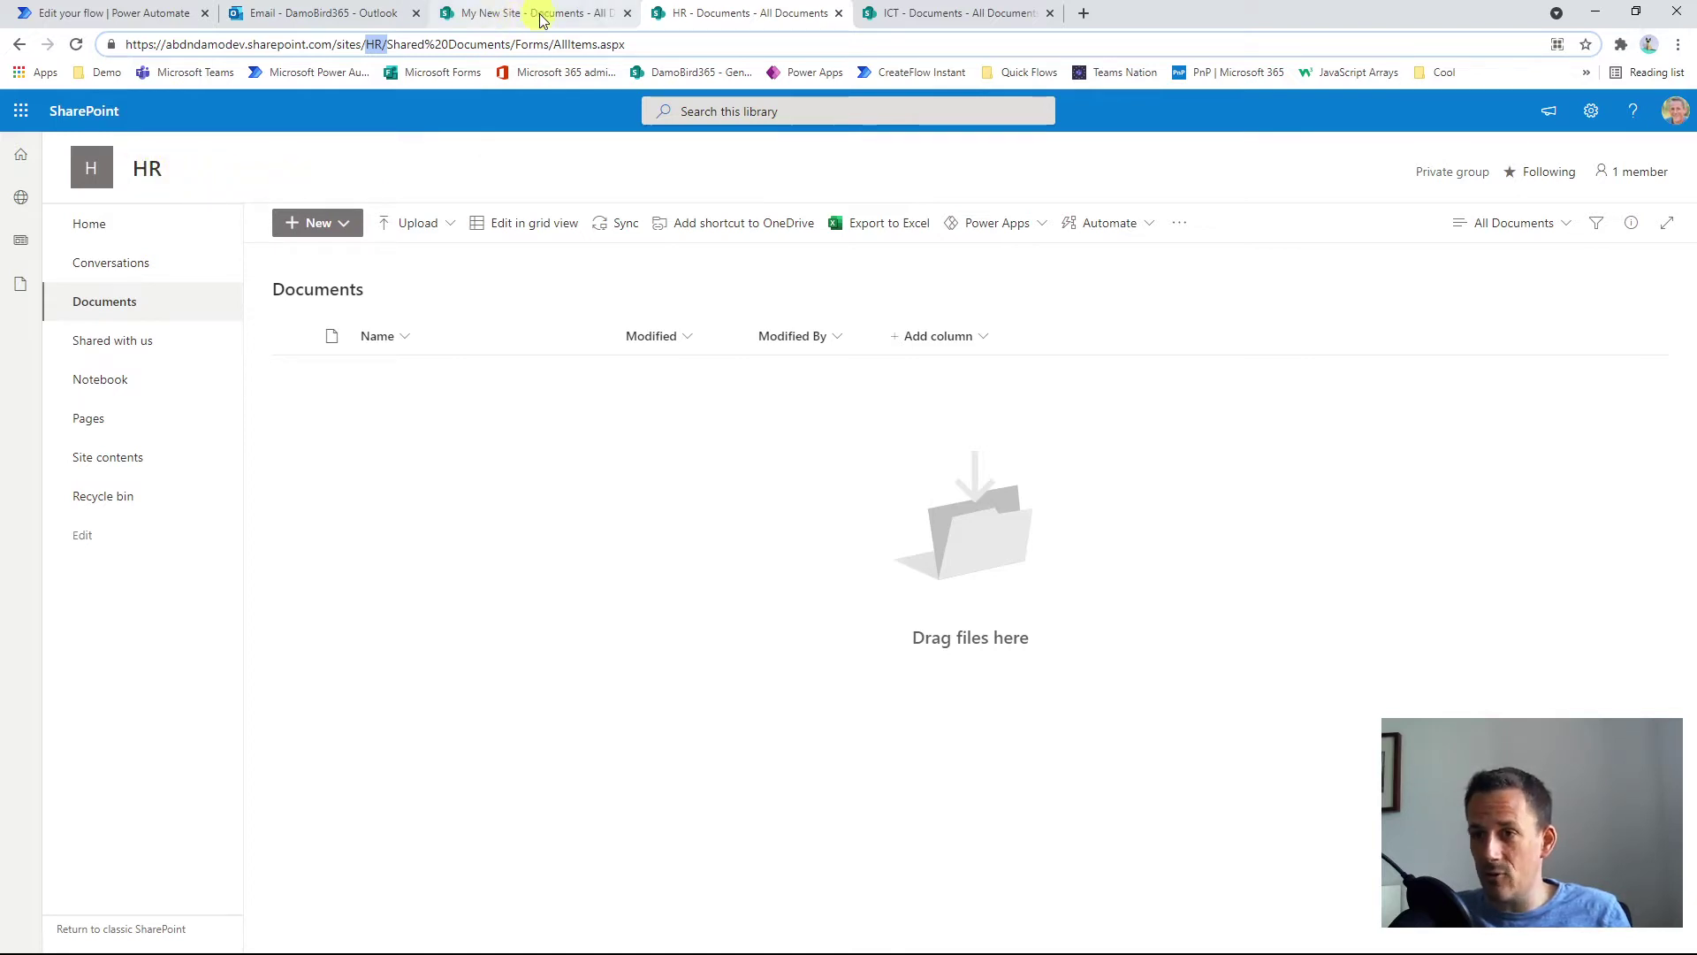
left_click(922, 25)
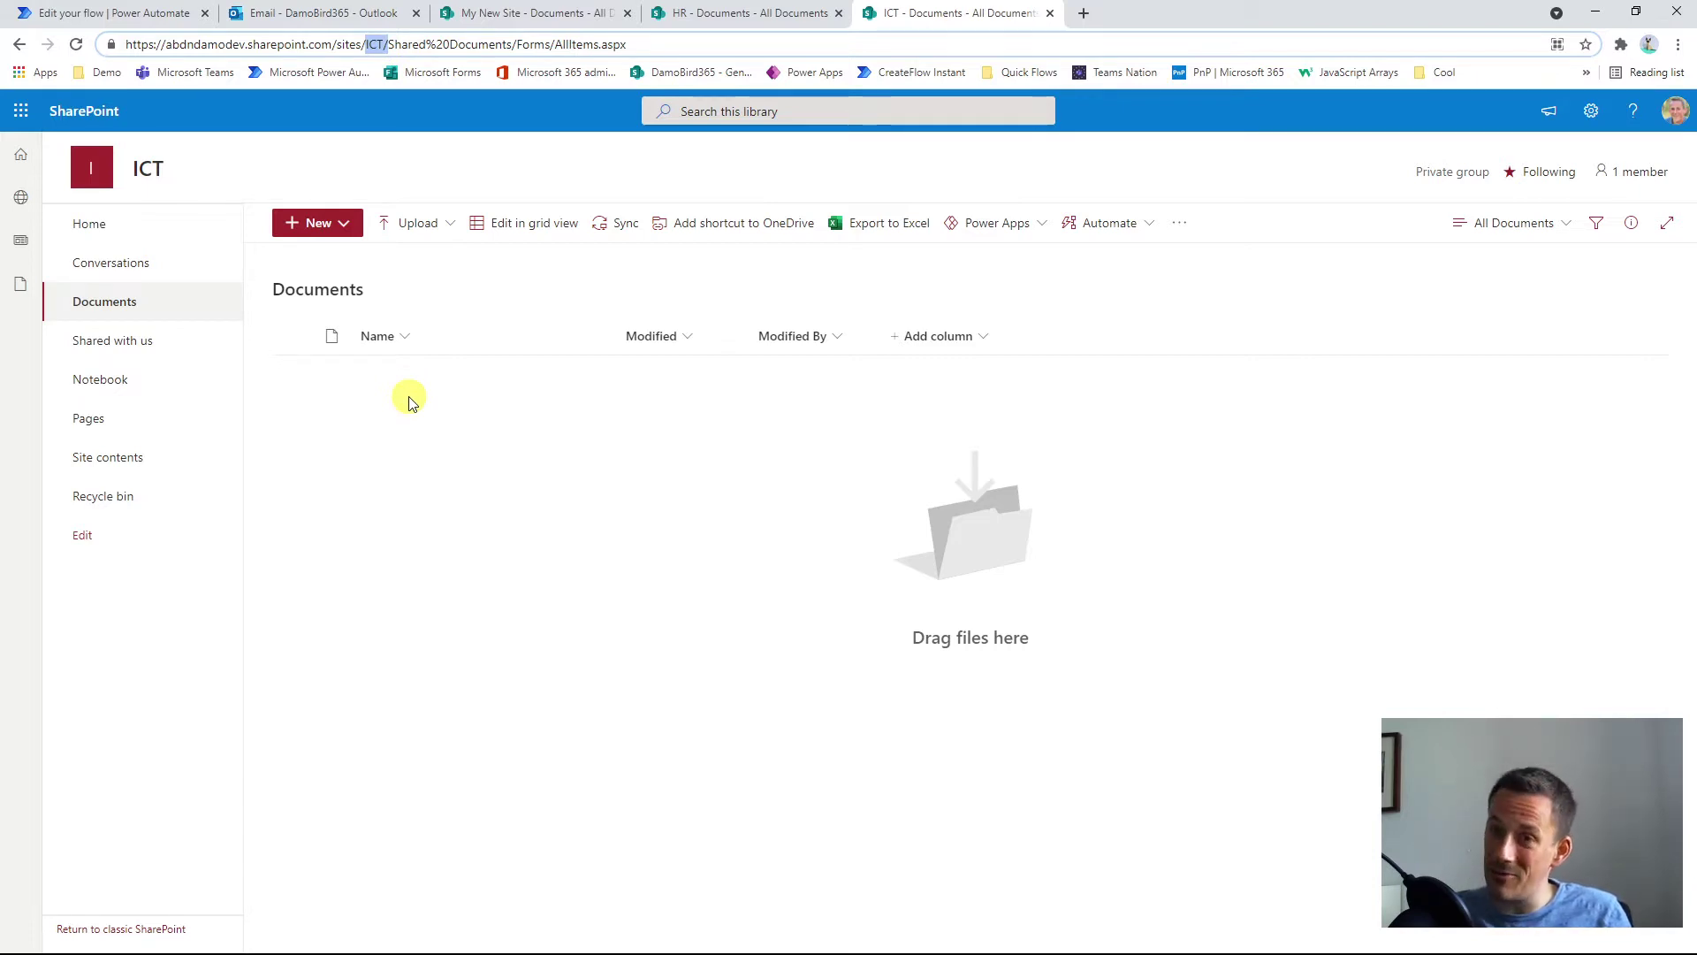
left_click(305, 13)
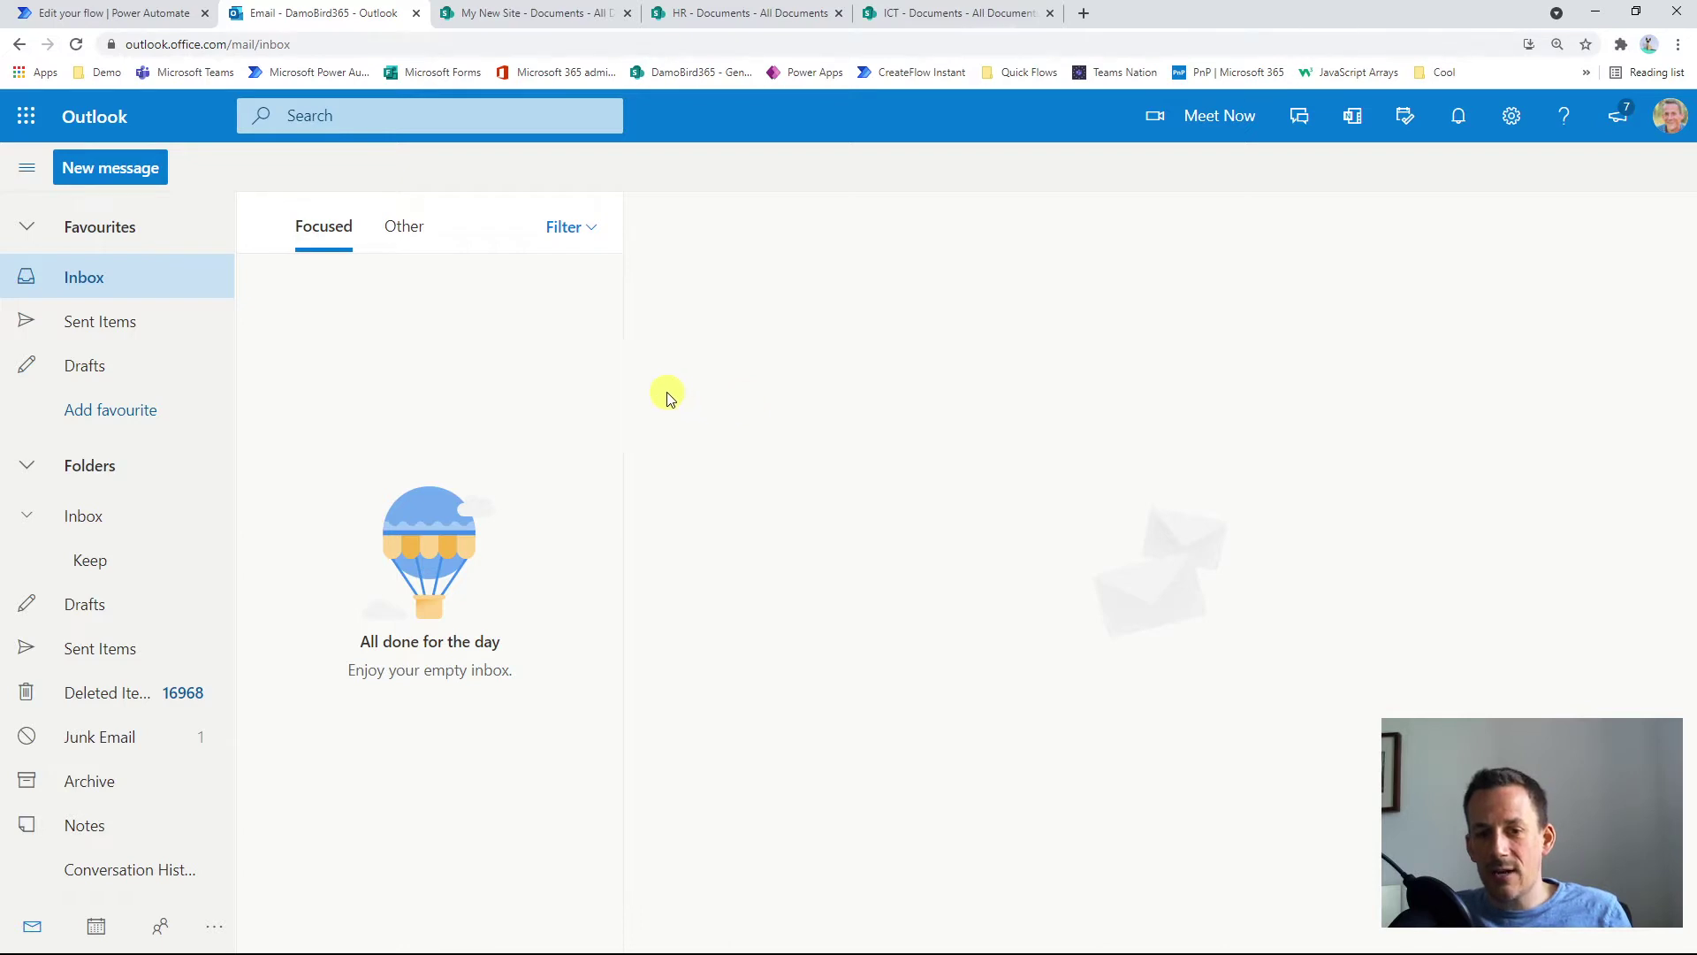
Set the flow's new-email trigger to fire only on emails from Xerox and save the flow.
left_click(121, 19)
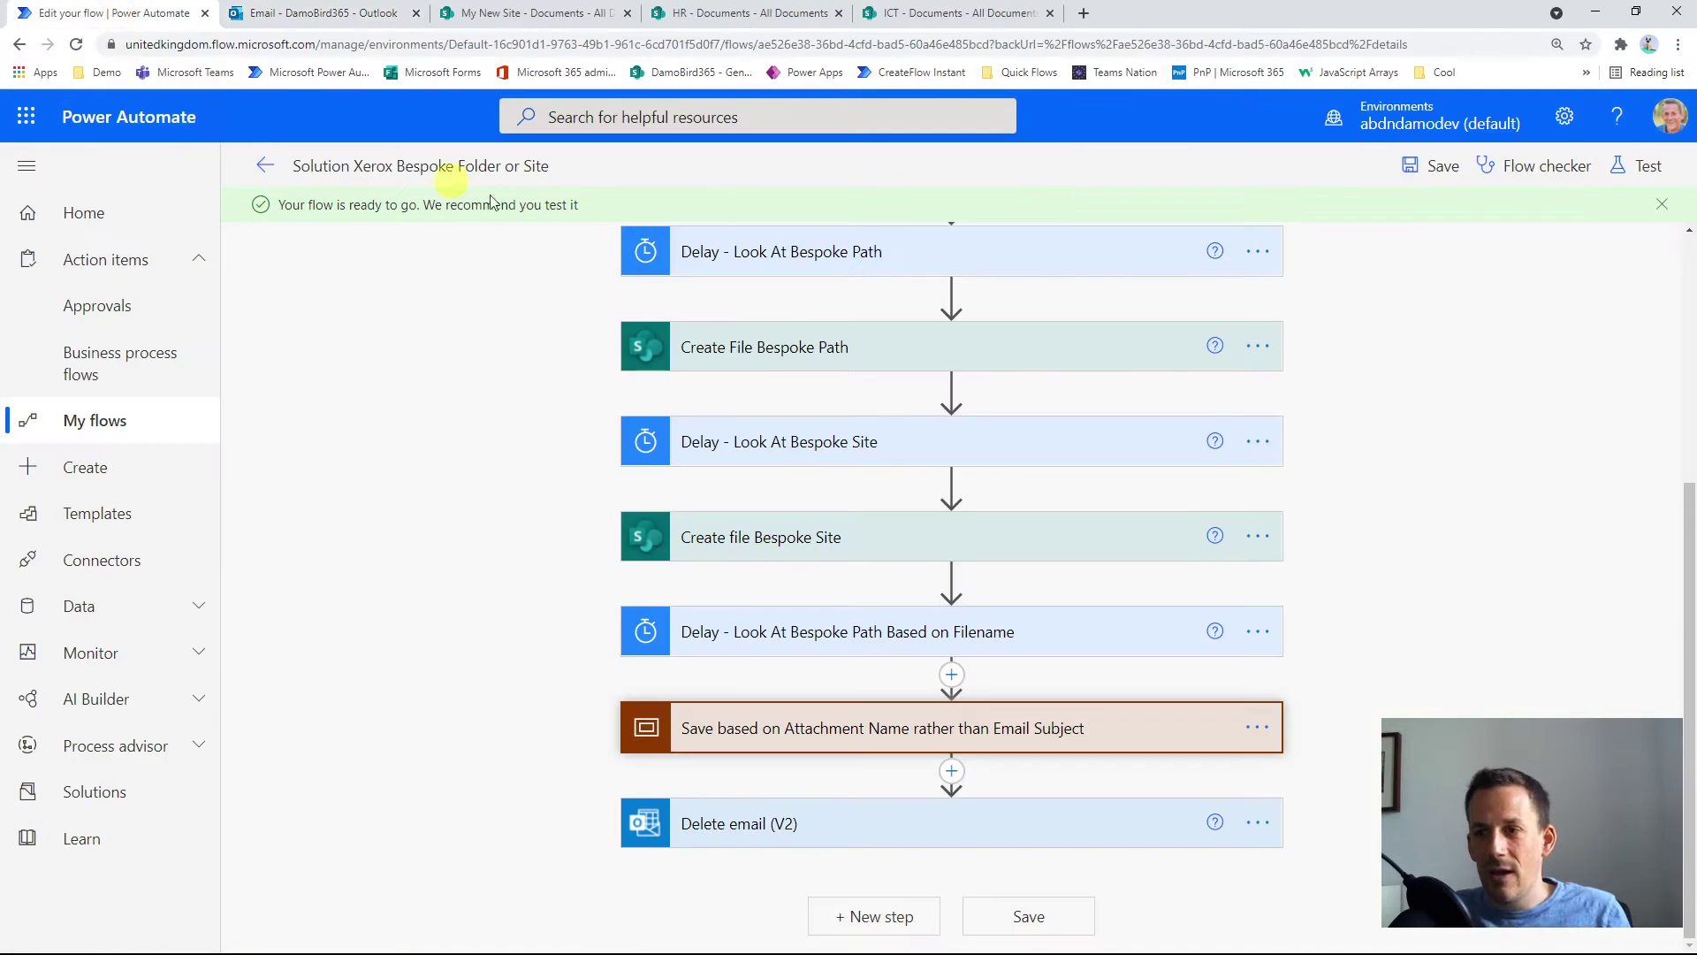
scroll(973, 315, "up", 5)
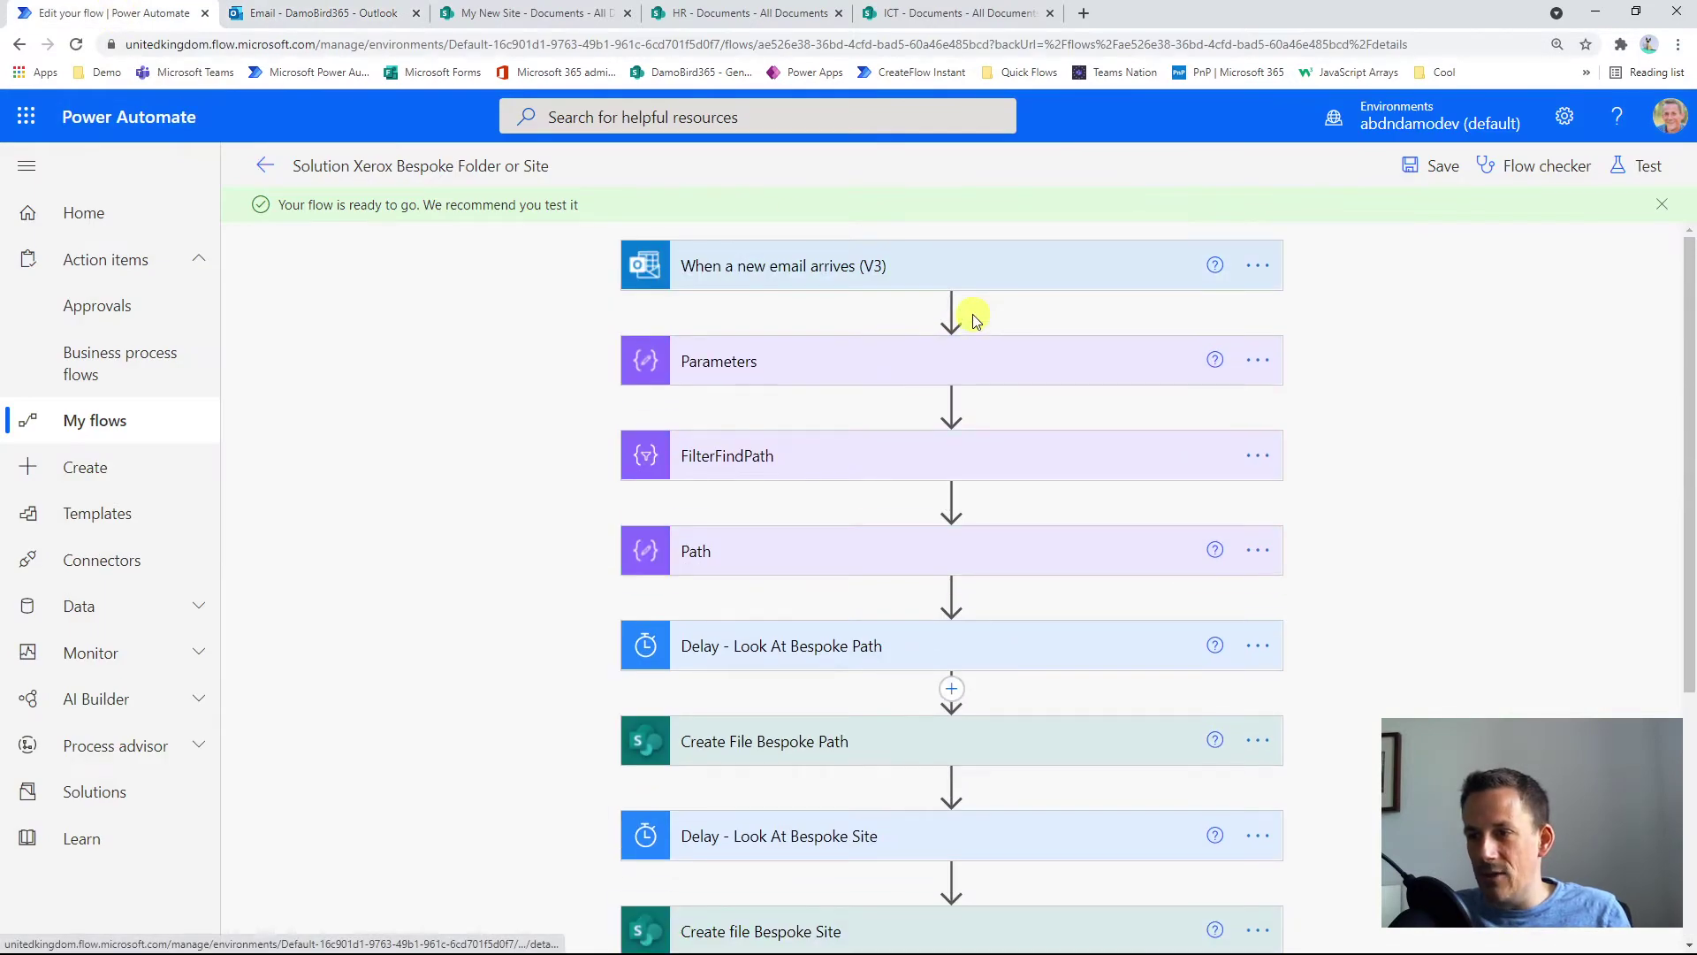
left_click(803, 266)
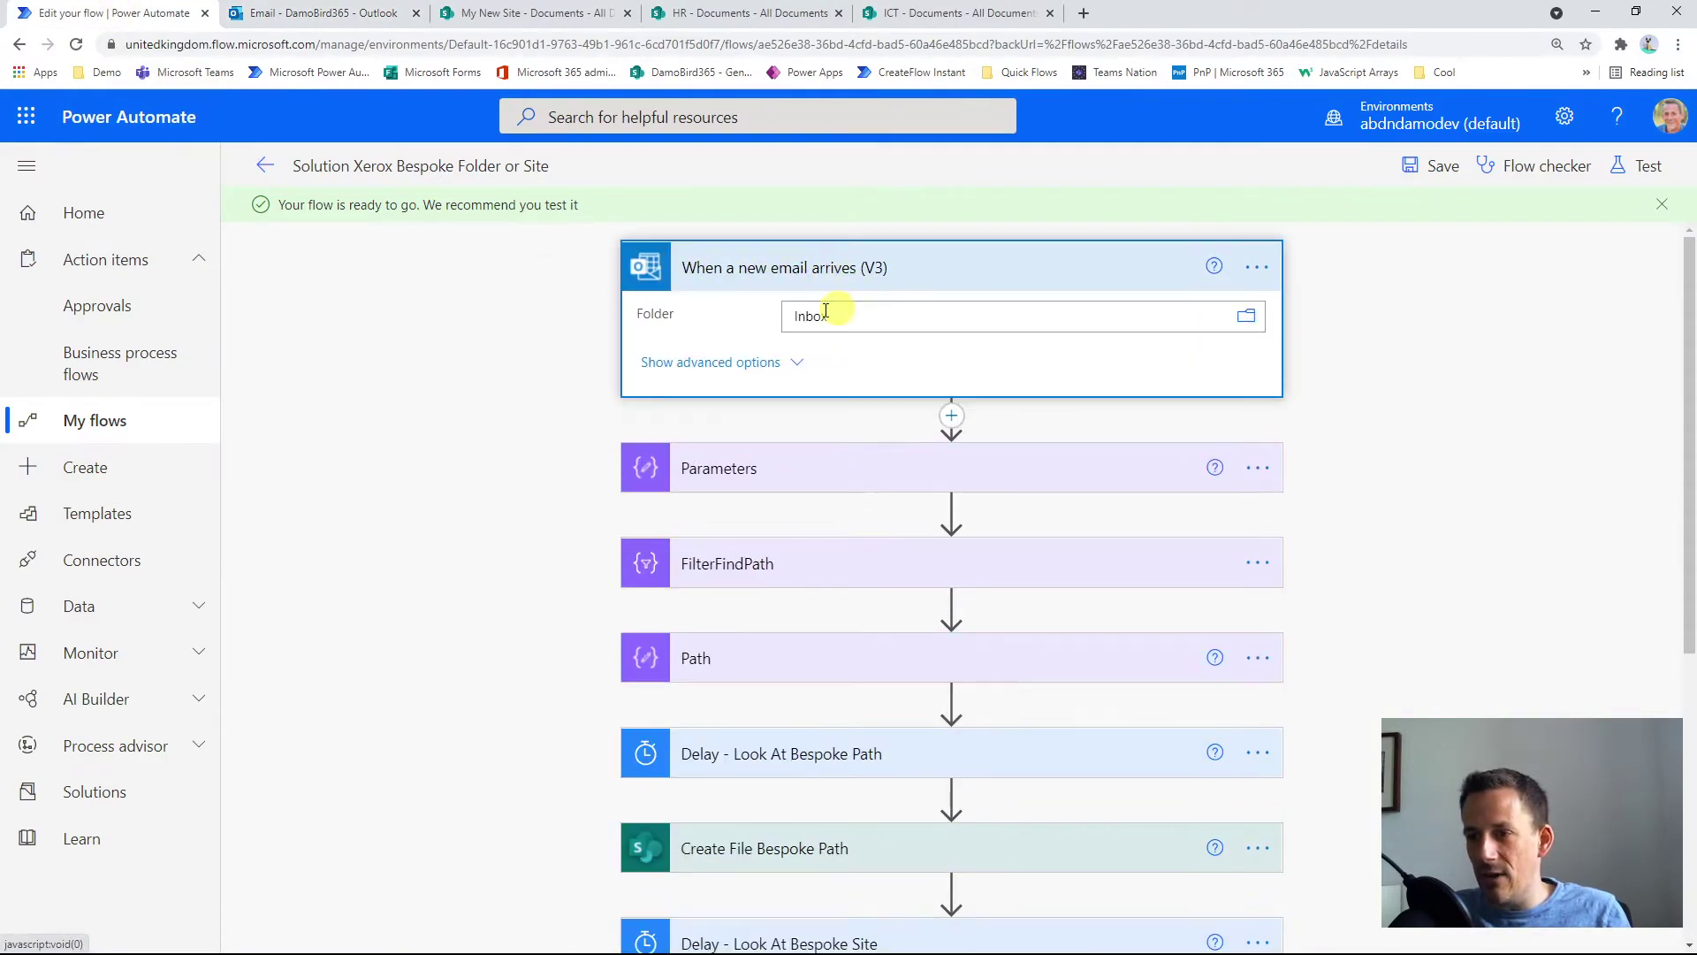
left_click(739, 371)
left_click(844, 506)
type("xer")
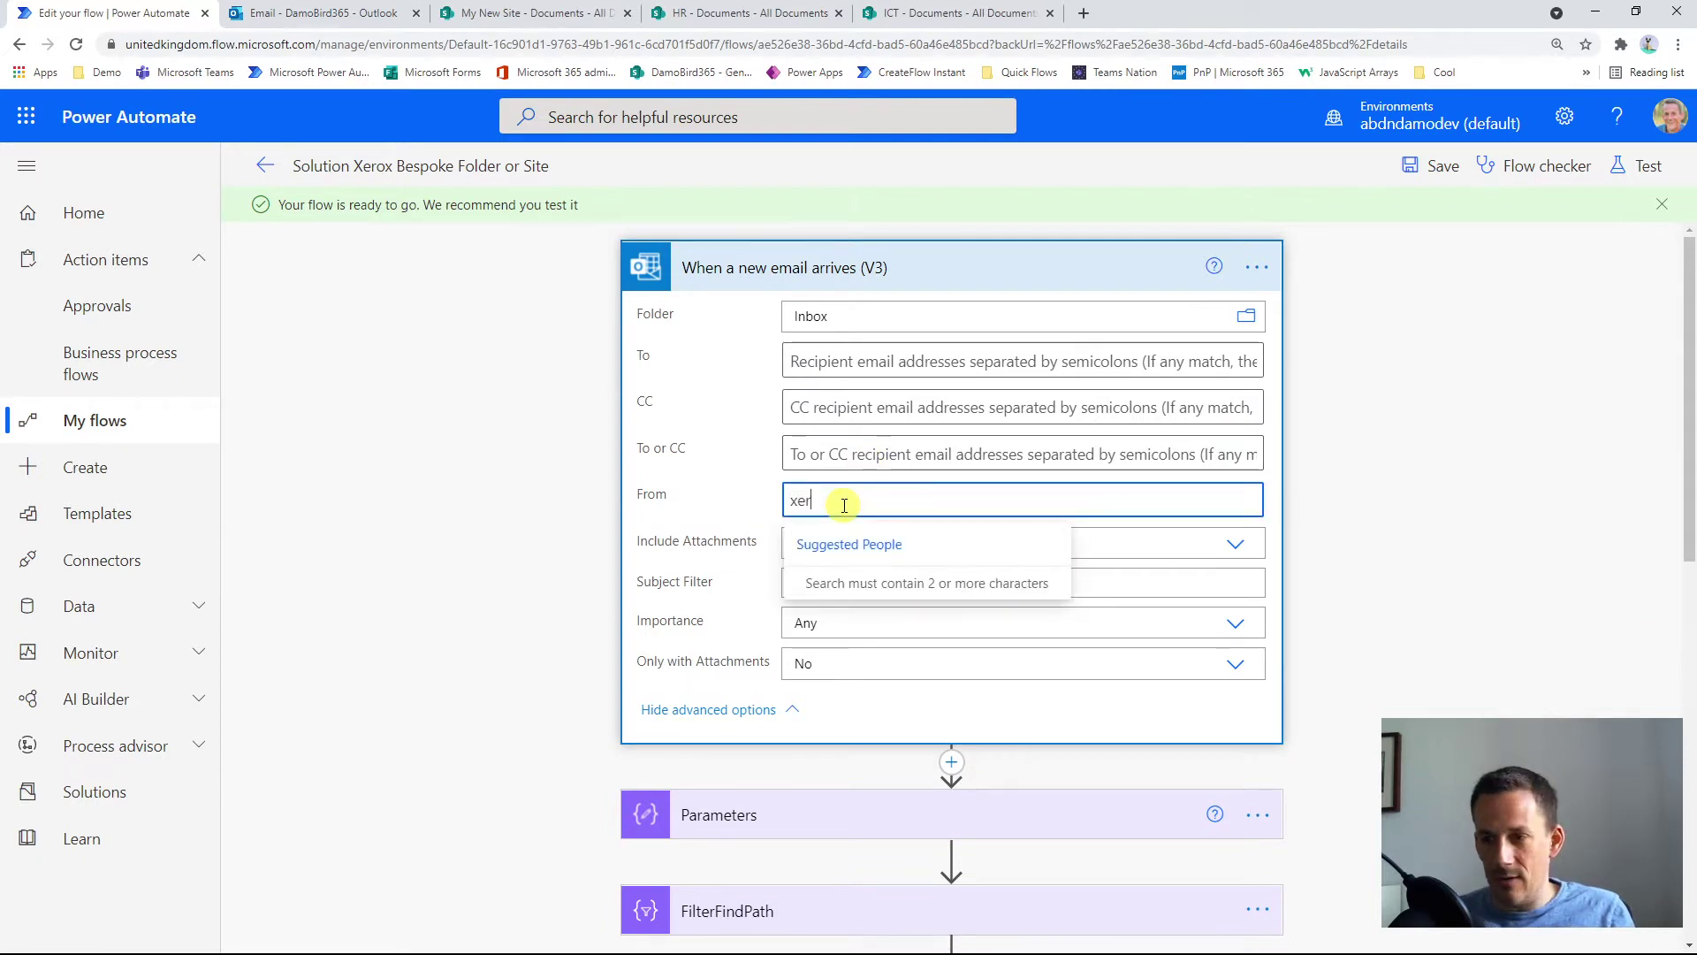
type("ox")
left_click(850, 609)
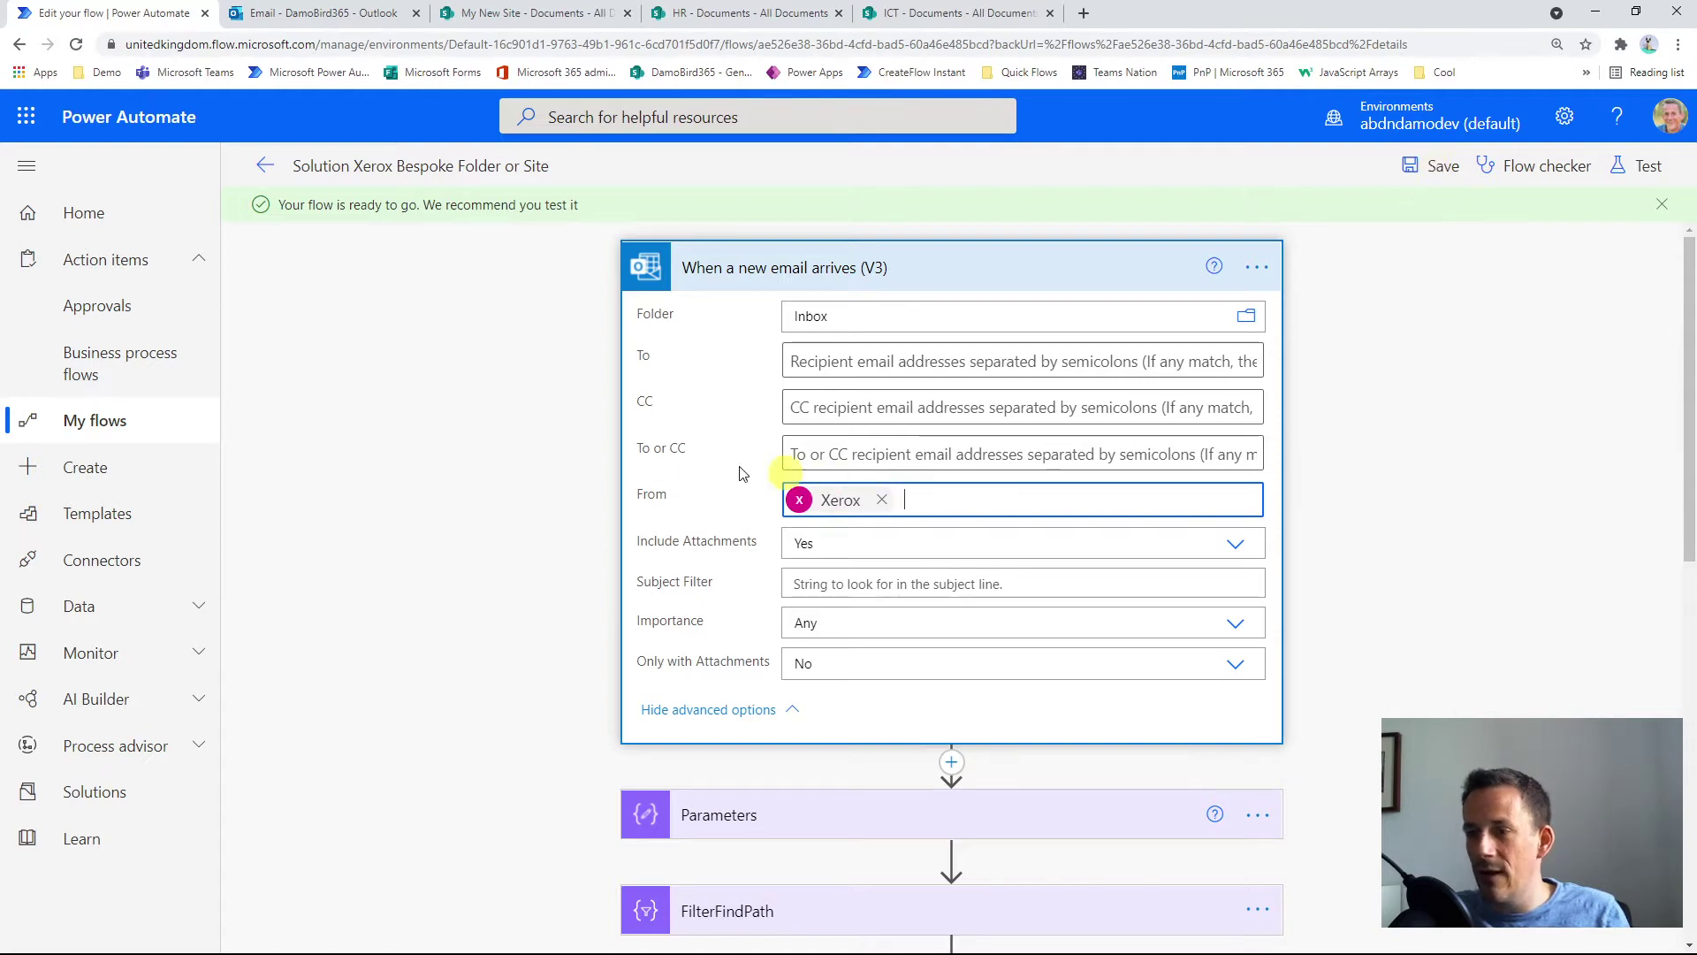
left_click(1437, 168)
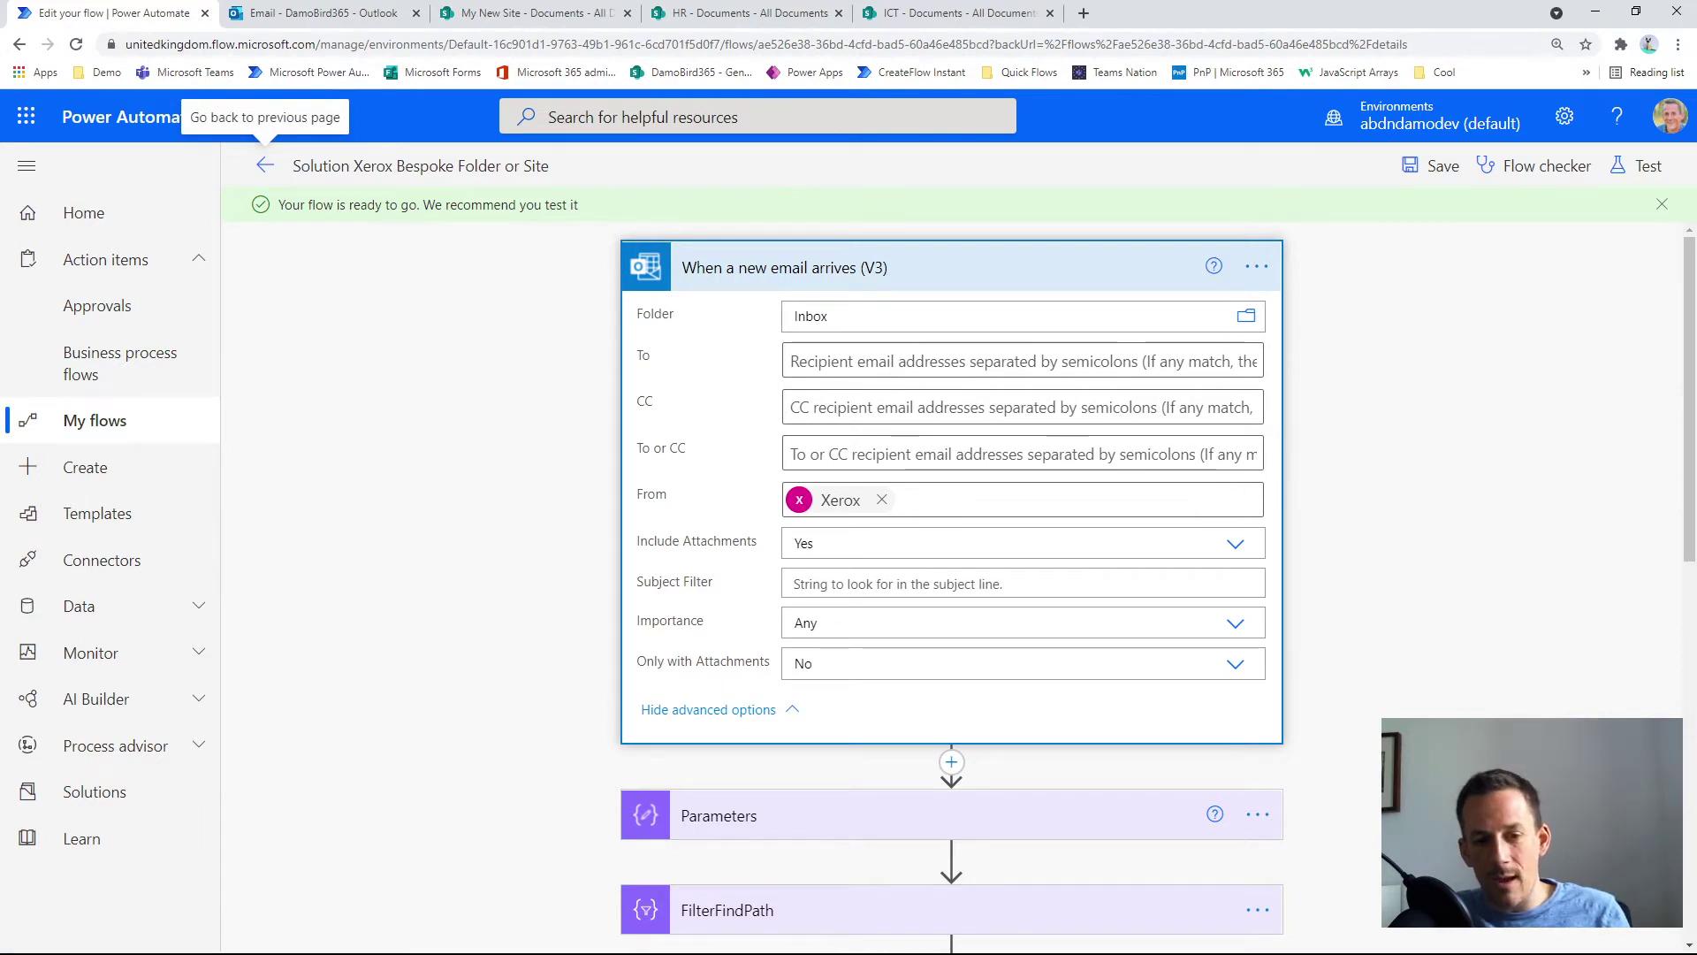
Start a manual test of the flow.
left_click(1636, 170)
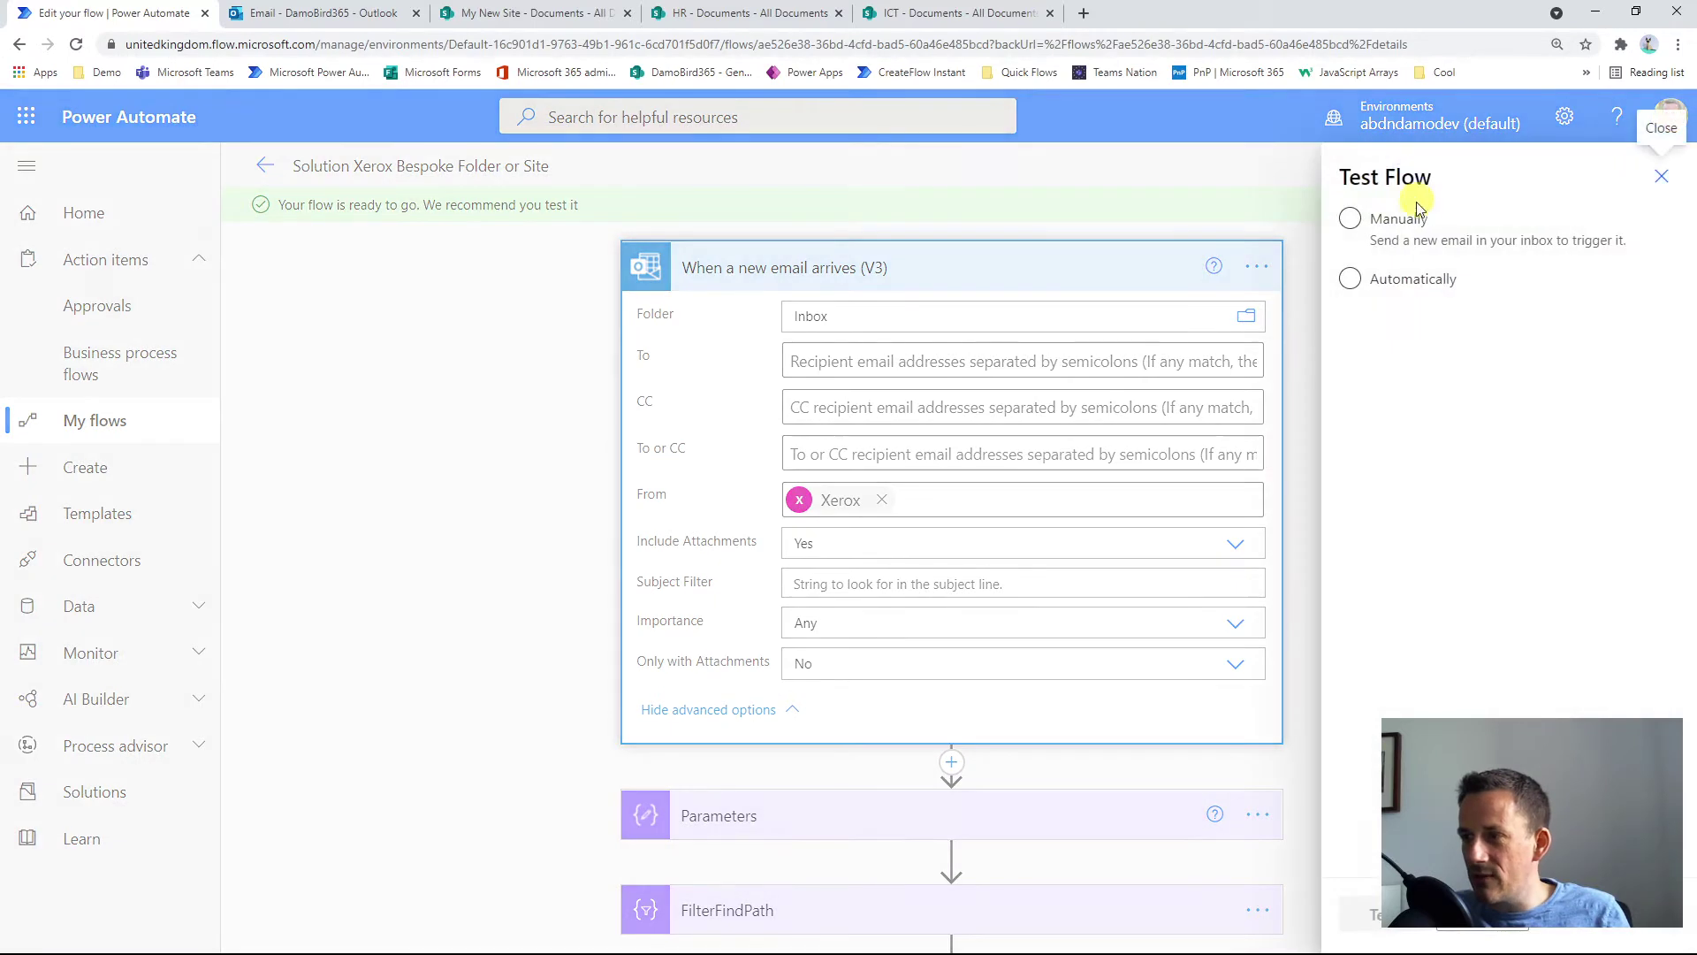
left_click(1352, 221)
left_click(1365, 913)
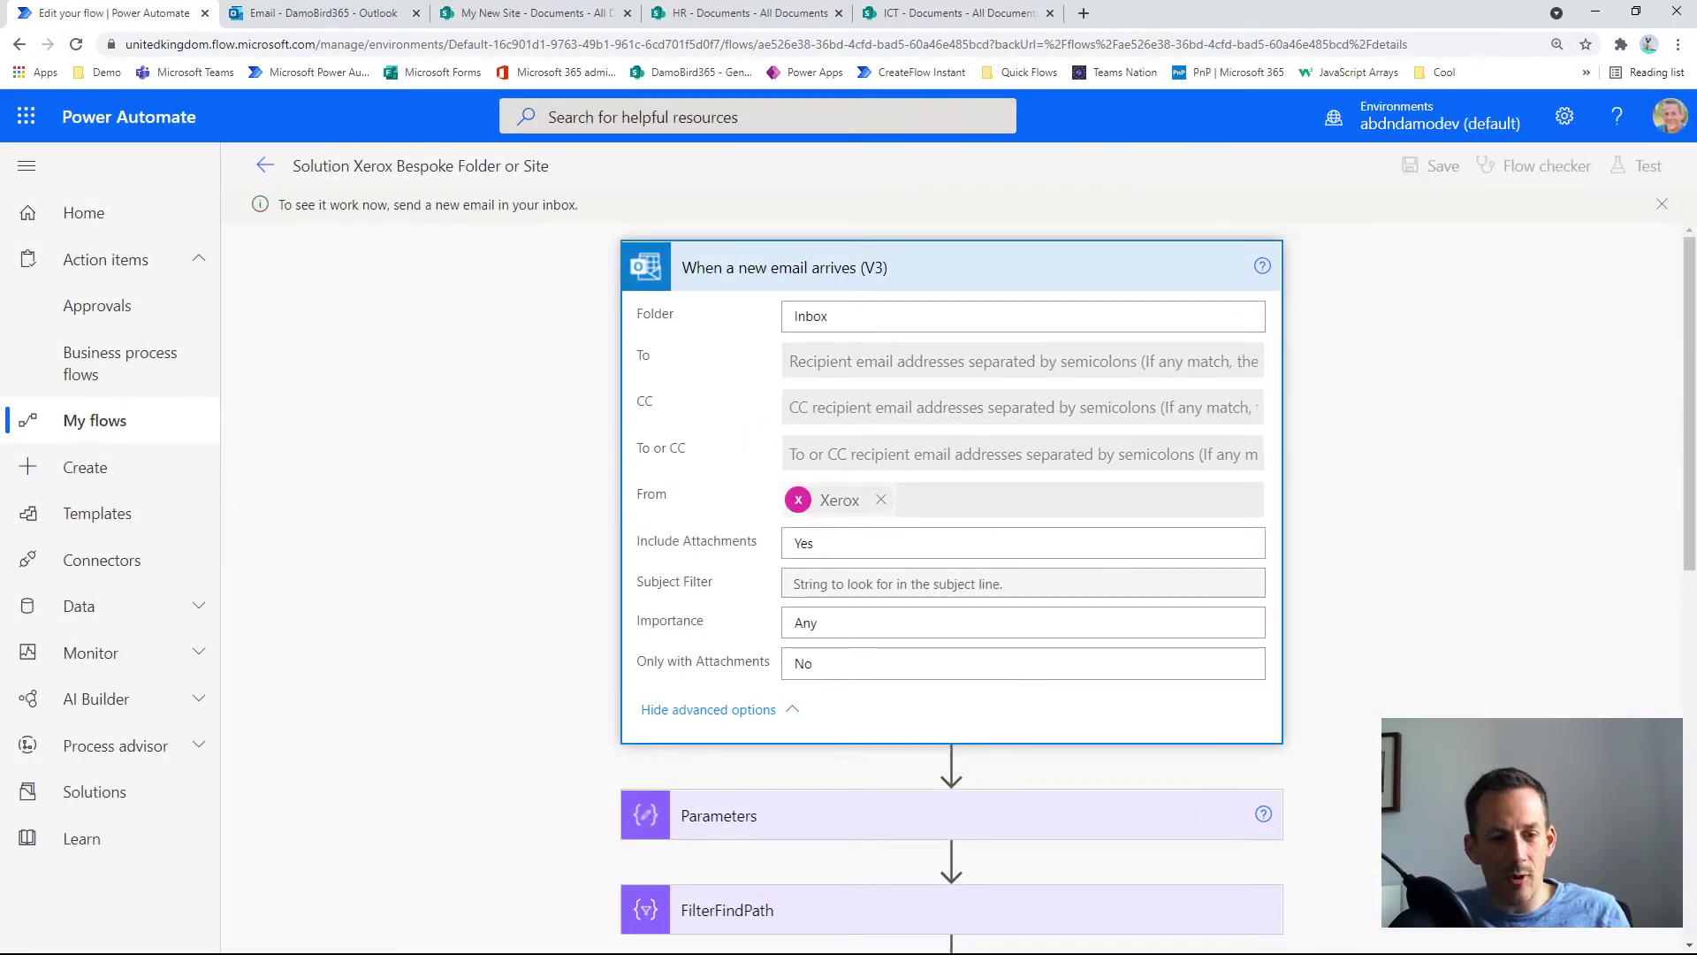
Switch to the Xerox account's Outlook and start a new message addressed to the flow owner's mailbox.
key("alt+Tab")
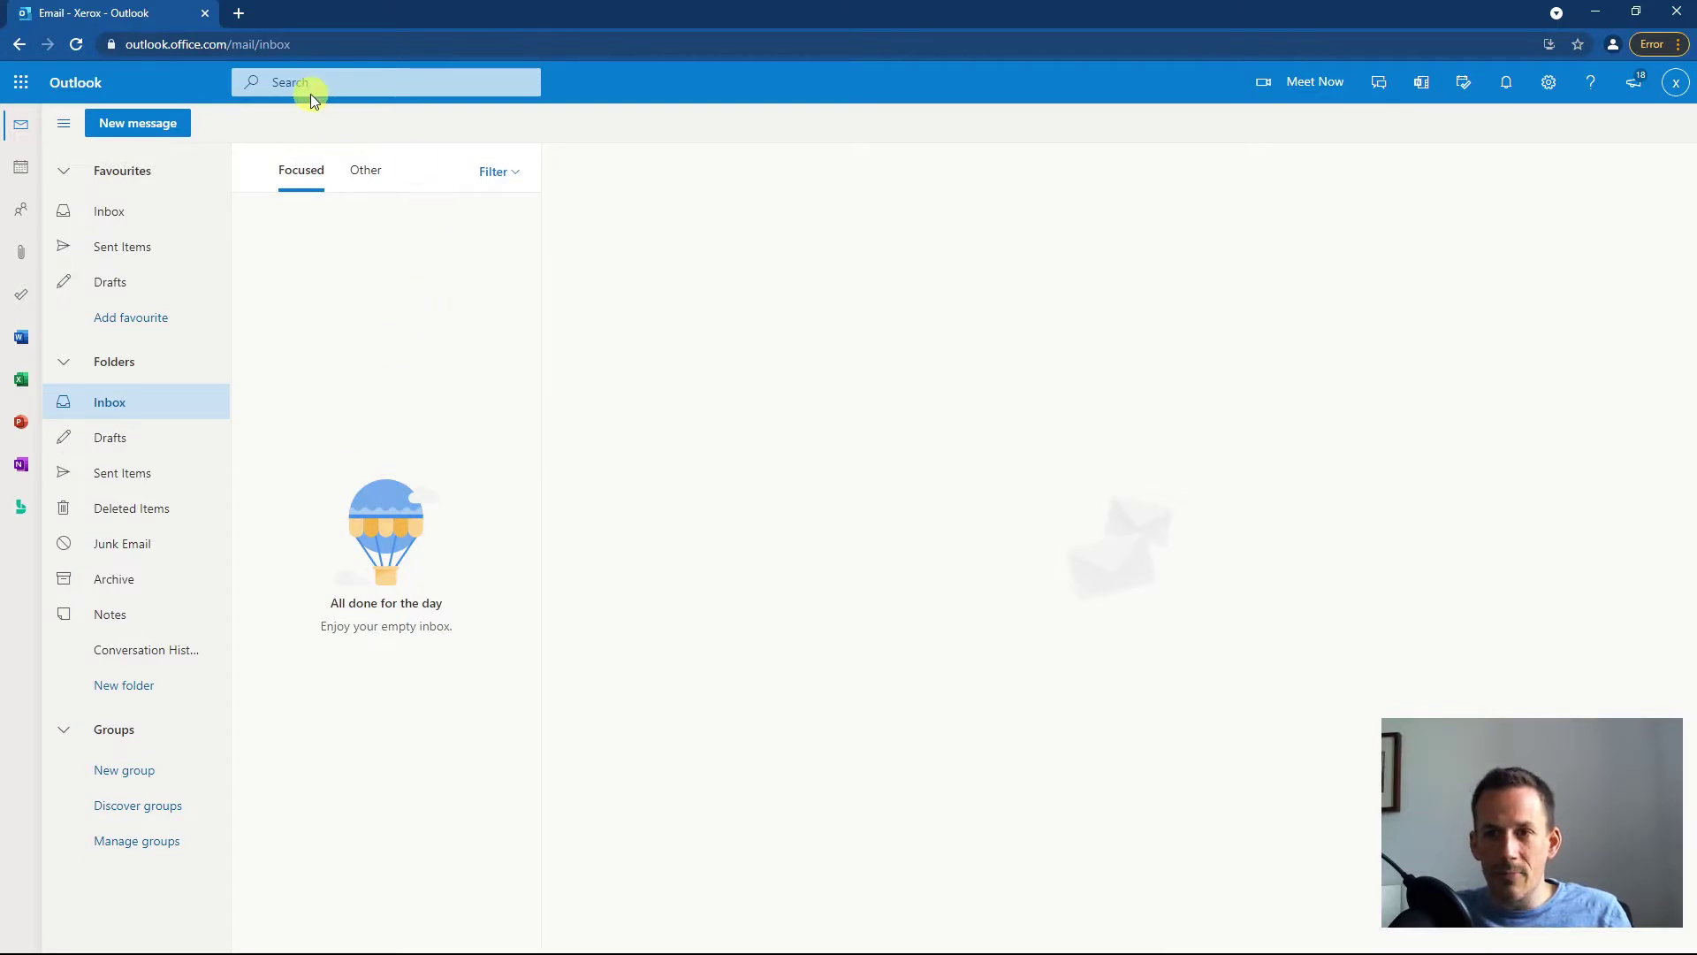
left_click(130, 123)
type("damobi")
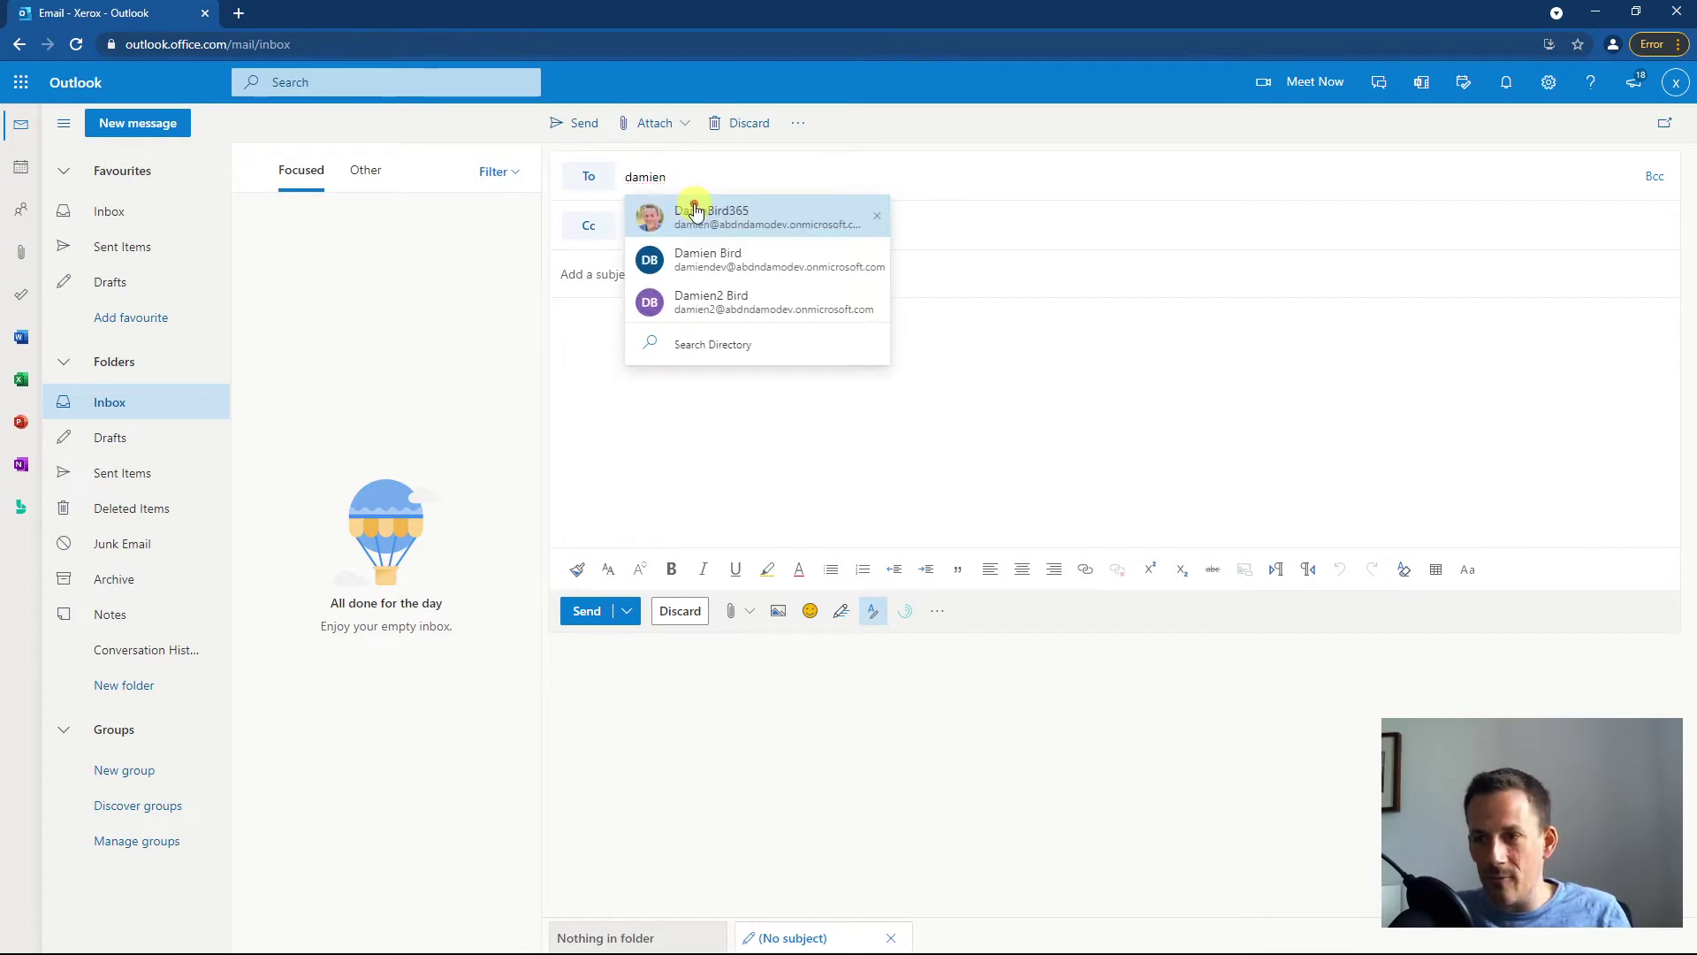
left_click(693, 216)
Send the email with the subject "This is for HR", the body "Hello" and Filename has ICT in name.txt attached.
left_click(643, 279)
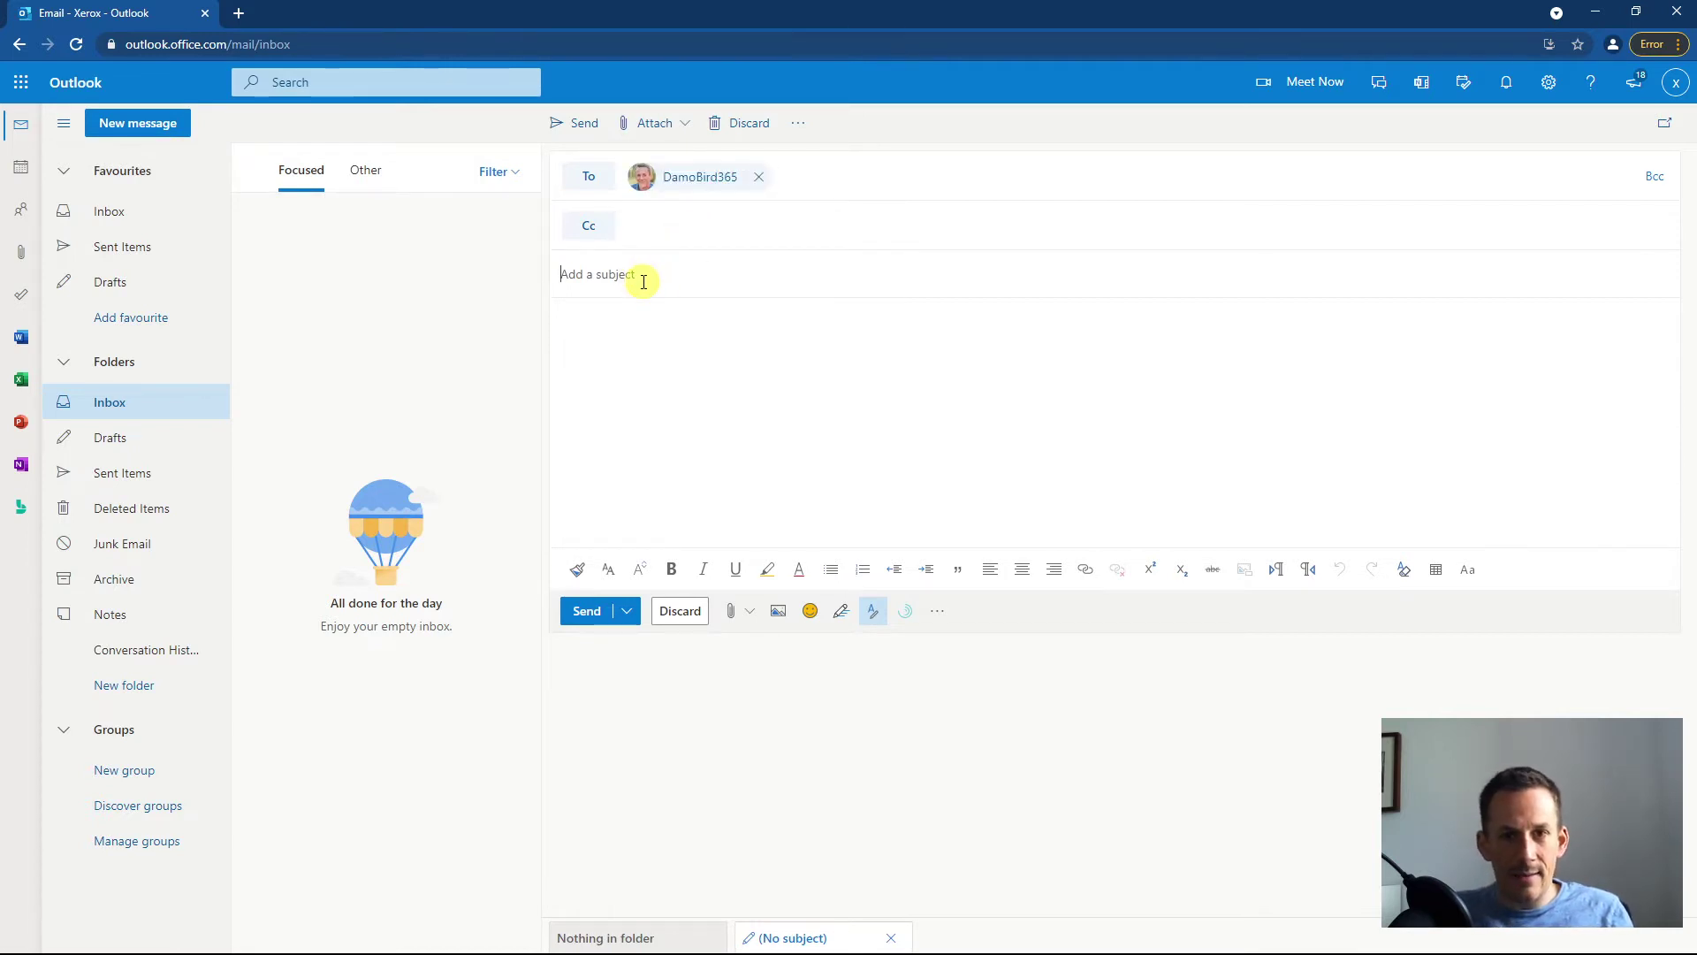
left_click_drag(53, 212, 660, 402)
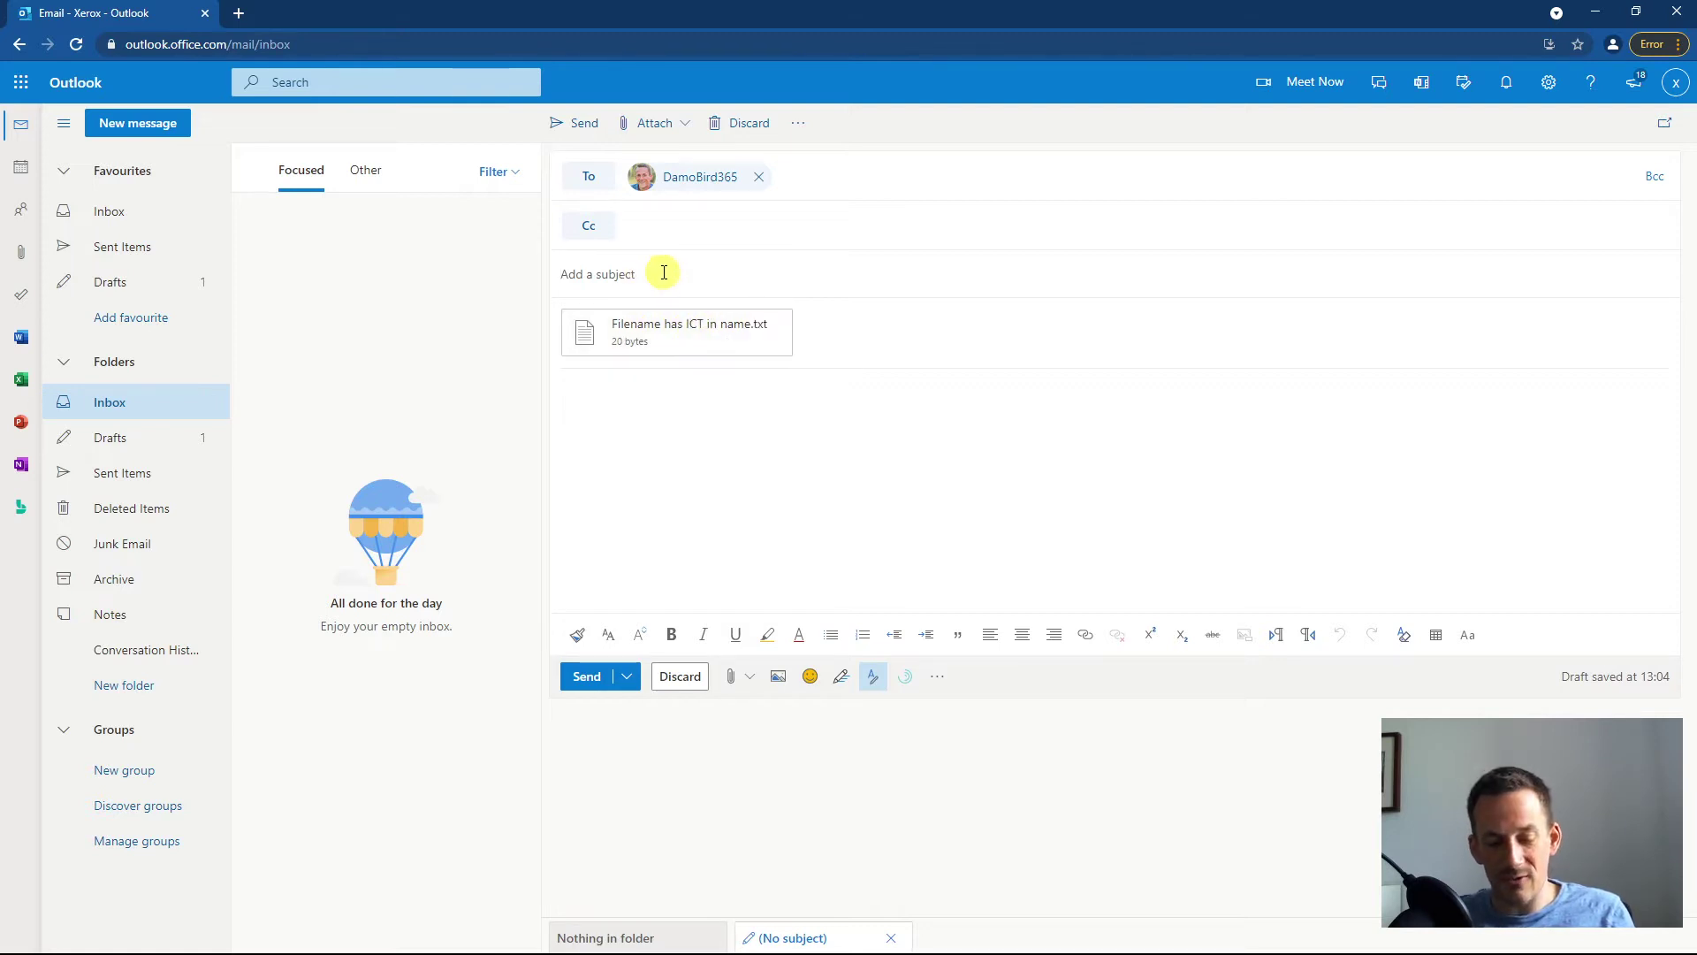
type("Th")
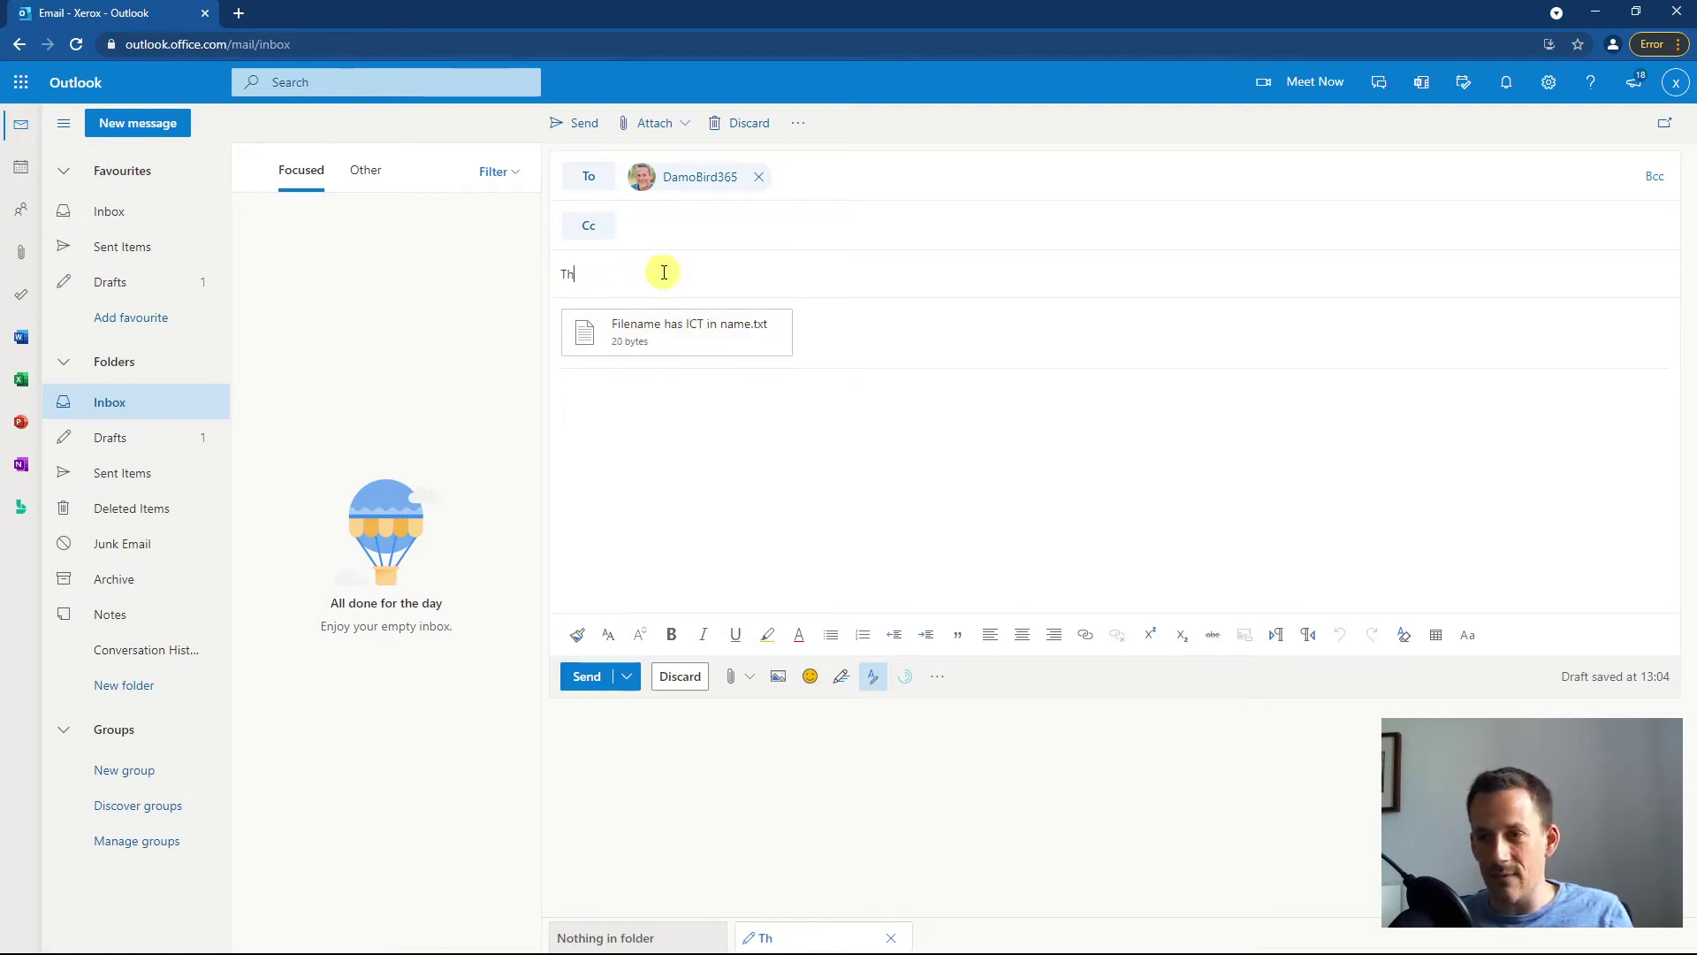
type("is is for HR")
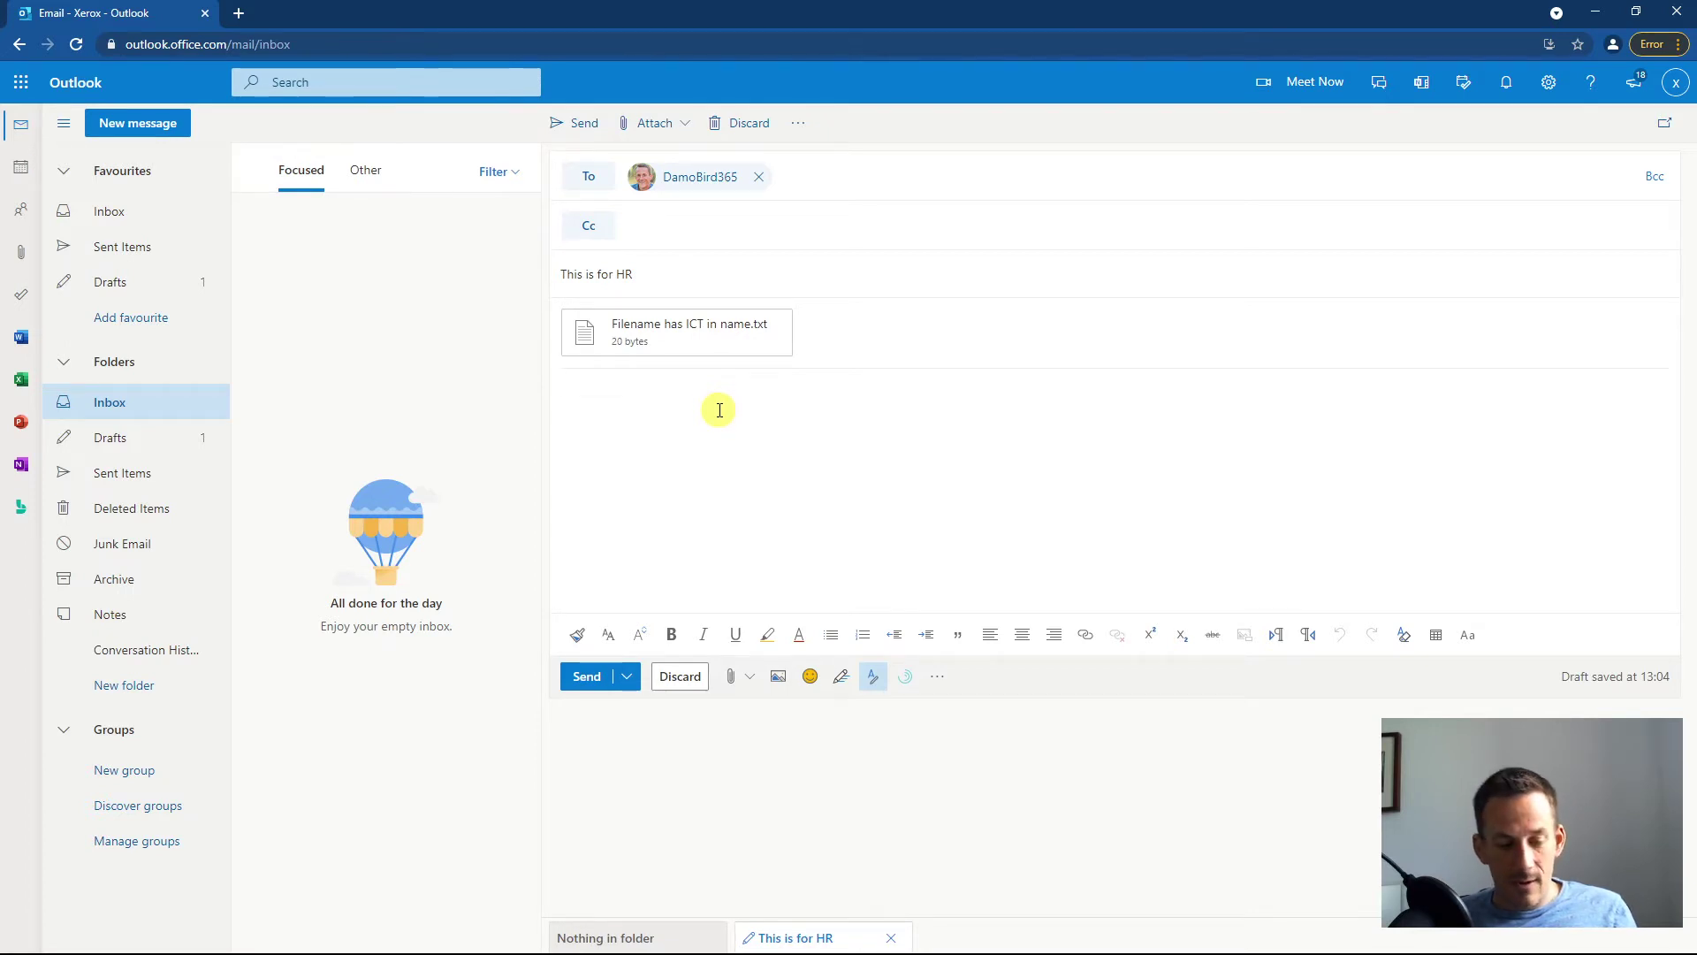
left_click(587, 675)
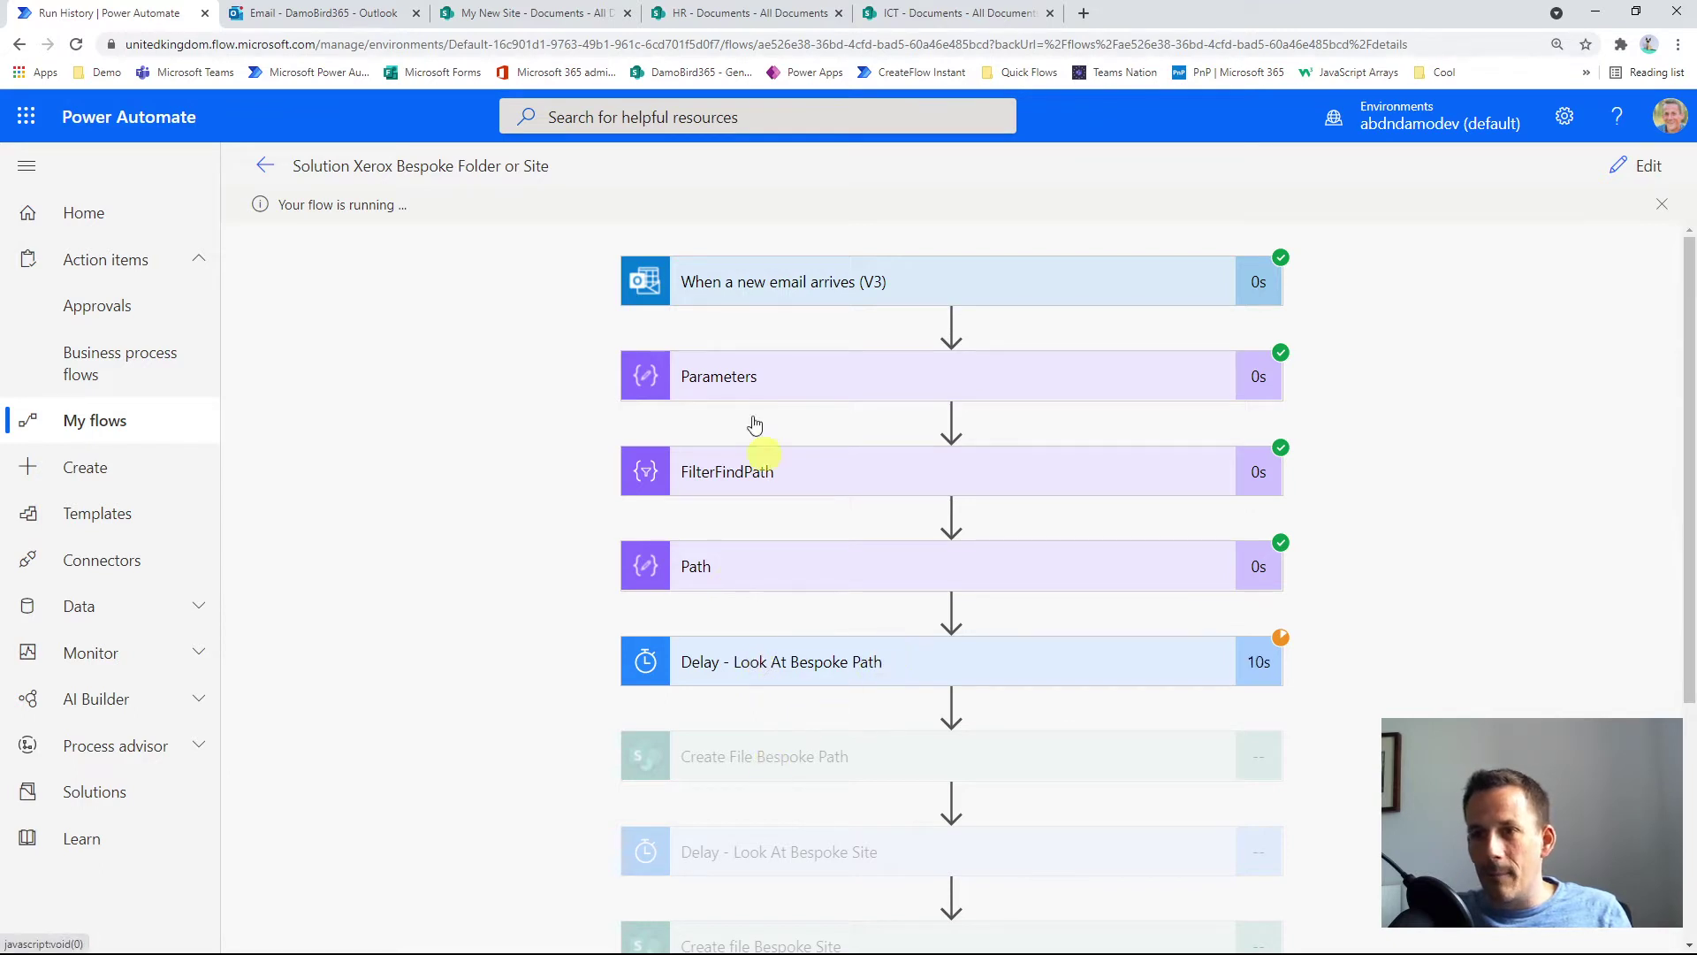
Check the HR folder in My New Site's documents for the attachment and the flow owner's inbox for the test email.
left_click(541, 22)
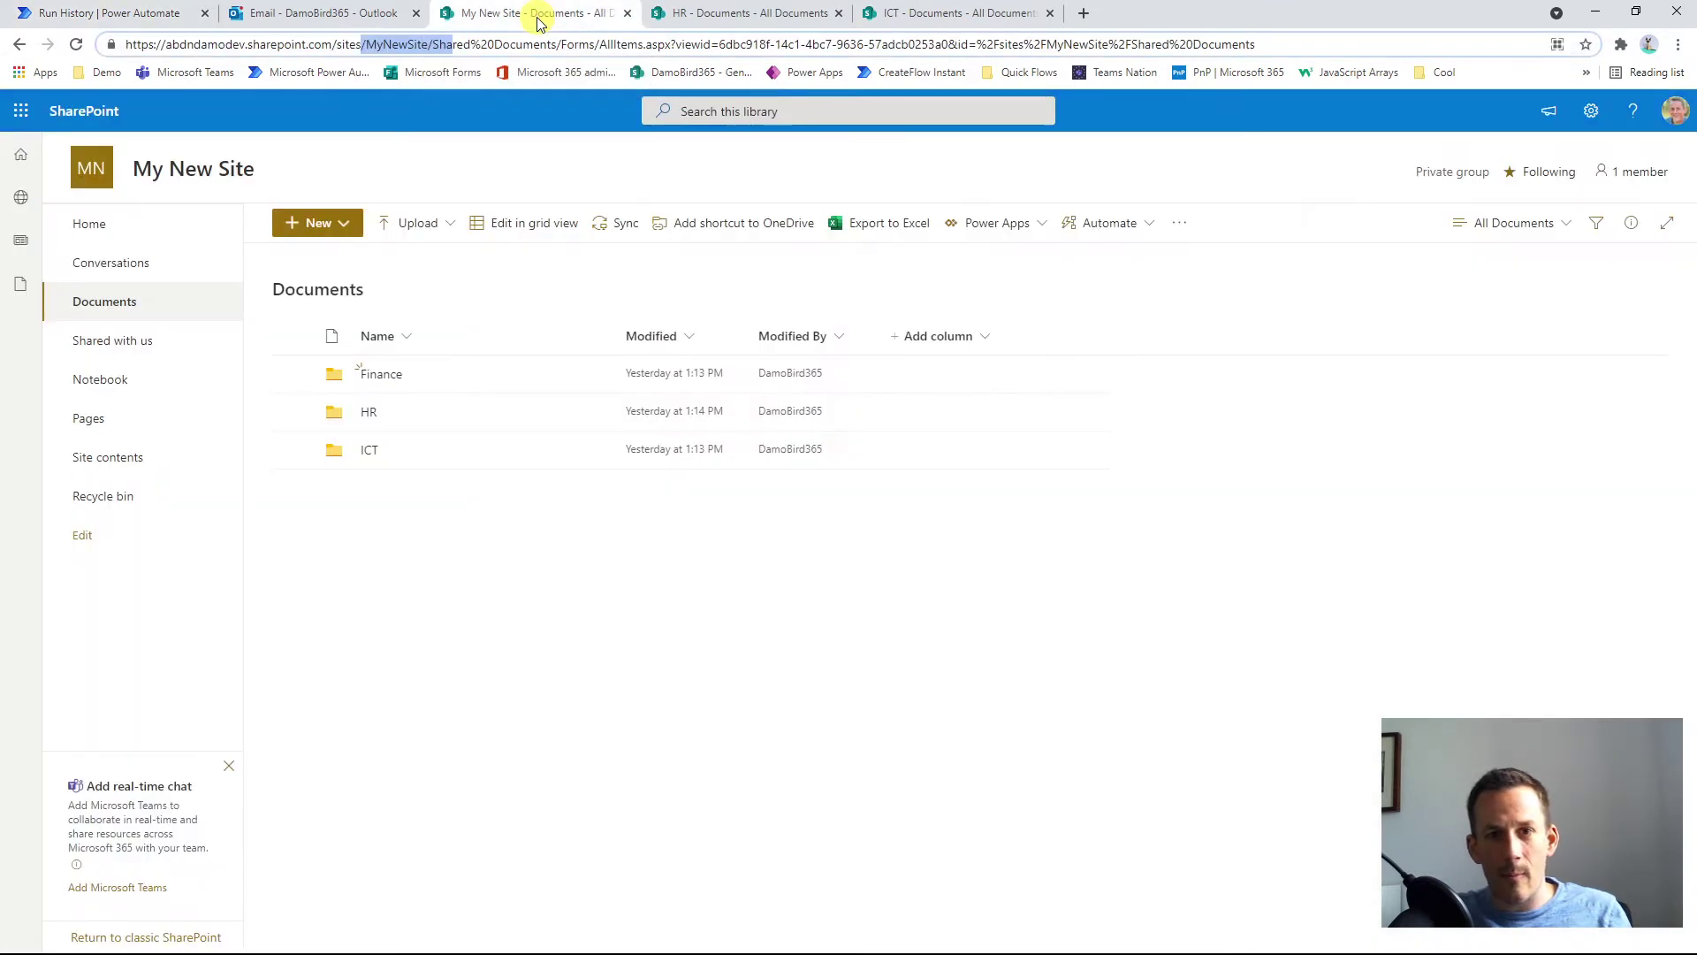
left_click(369, 412)
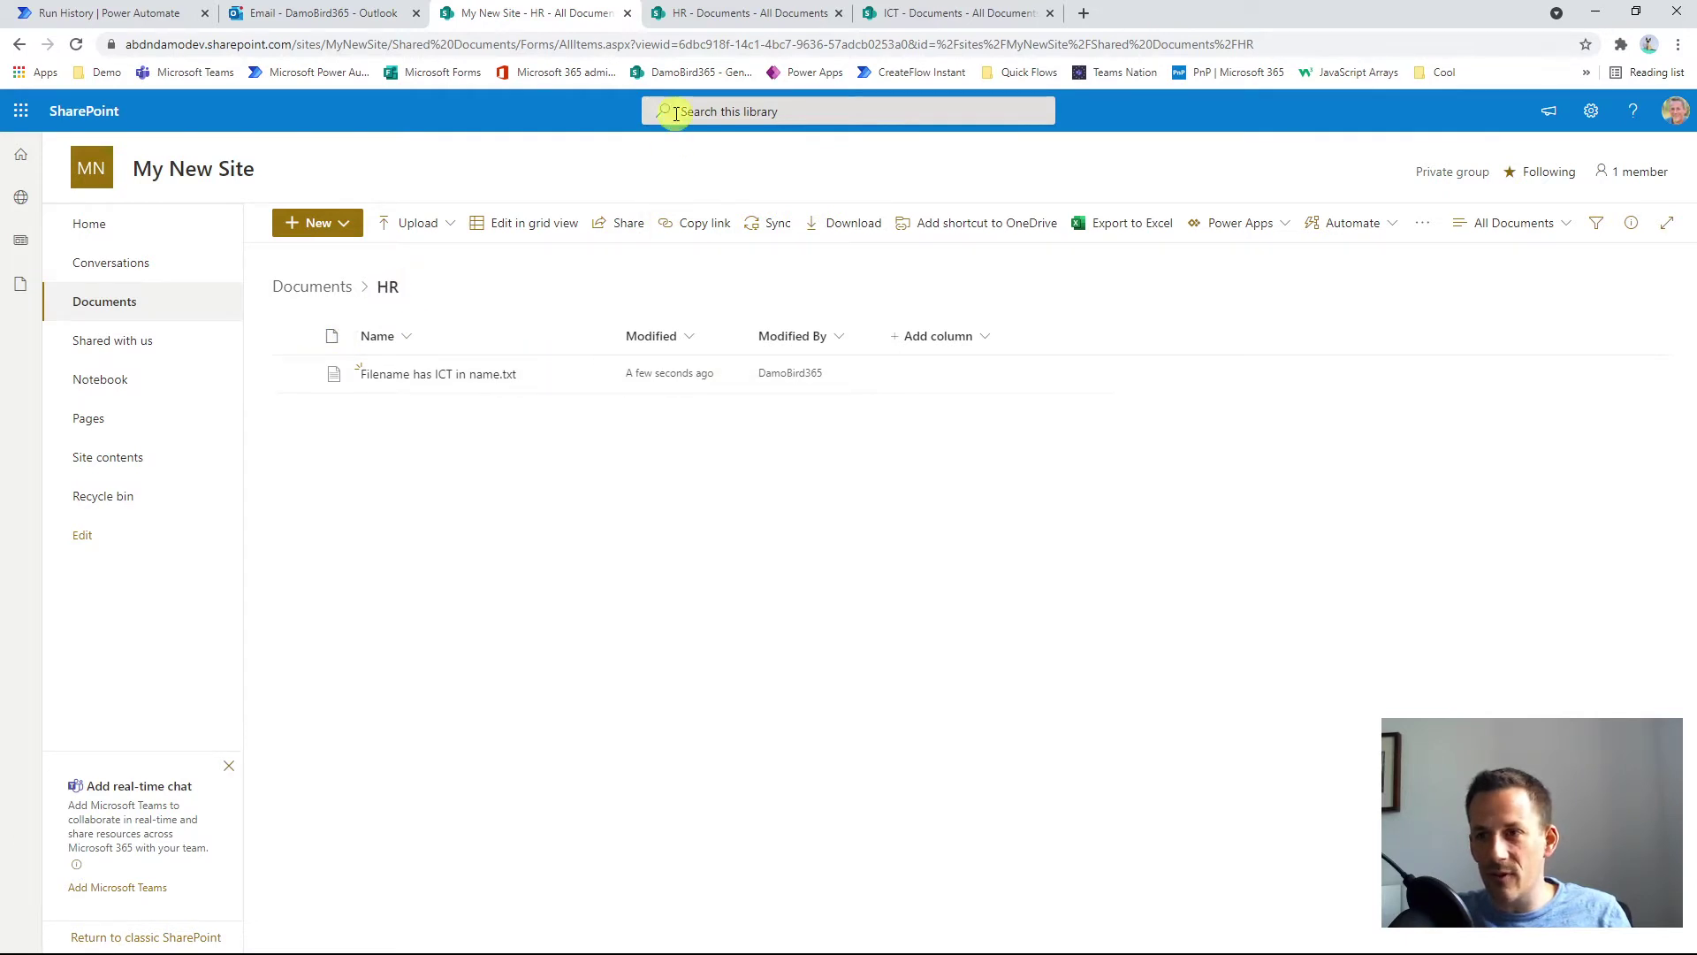
left_click(333, 14)
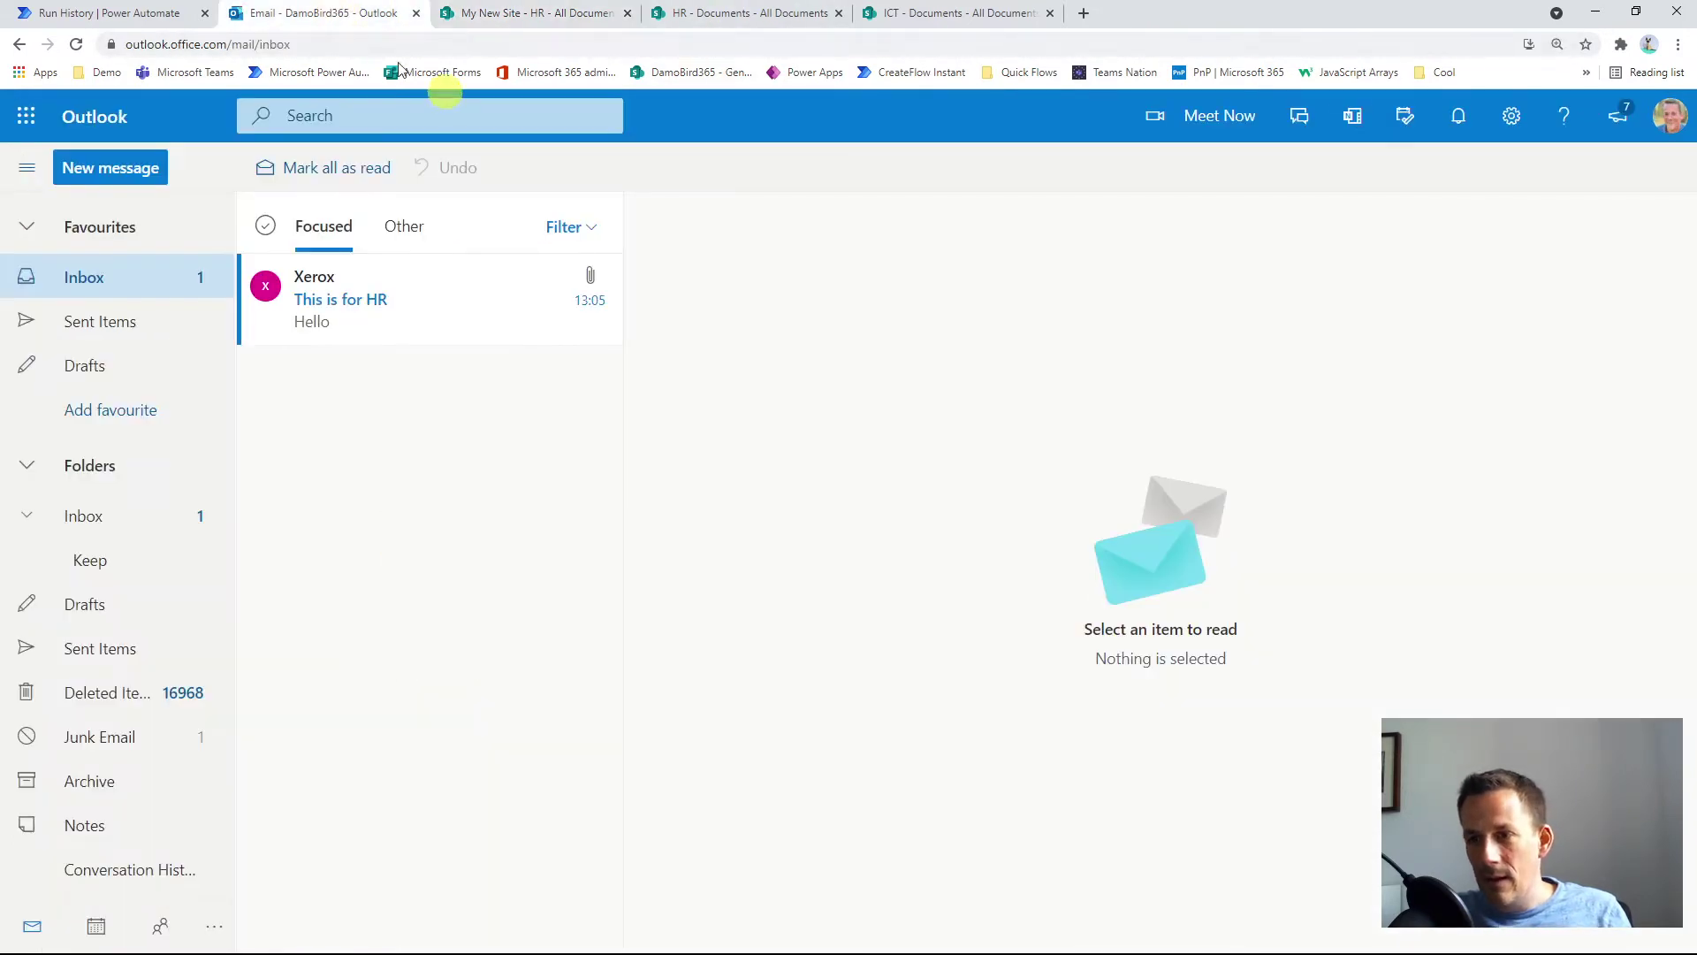
Follow the flow run's progress and check the HR site's document library for the attachment.
left_click(150, 14)
scroll(978, 762, "down", 1)
scroll(978, 762, "down", 1)
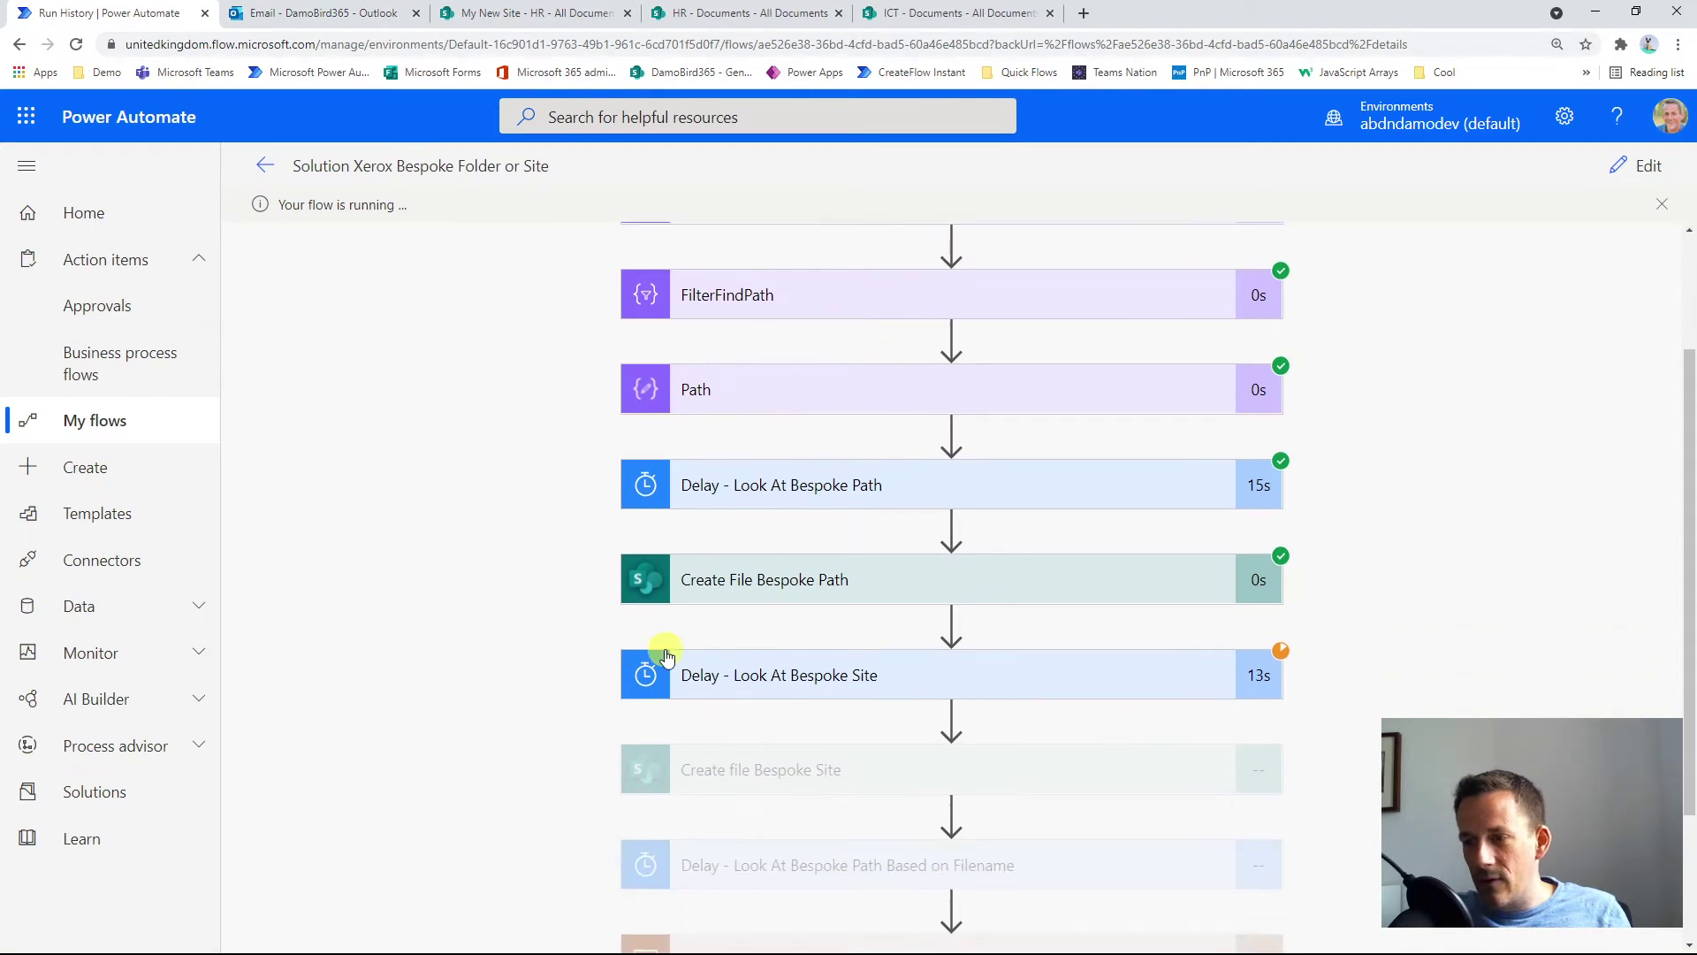
left_click(711, 14)
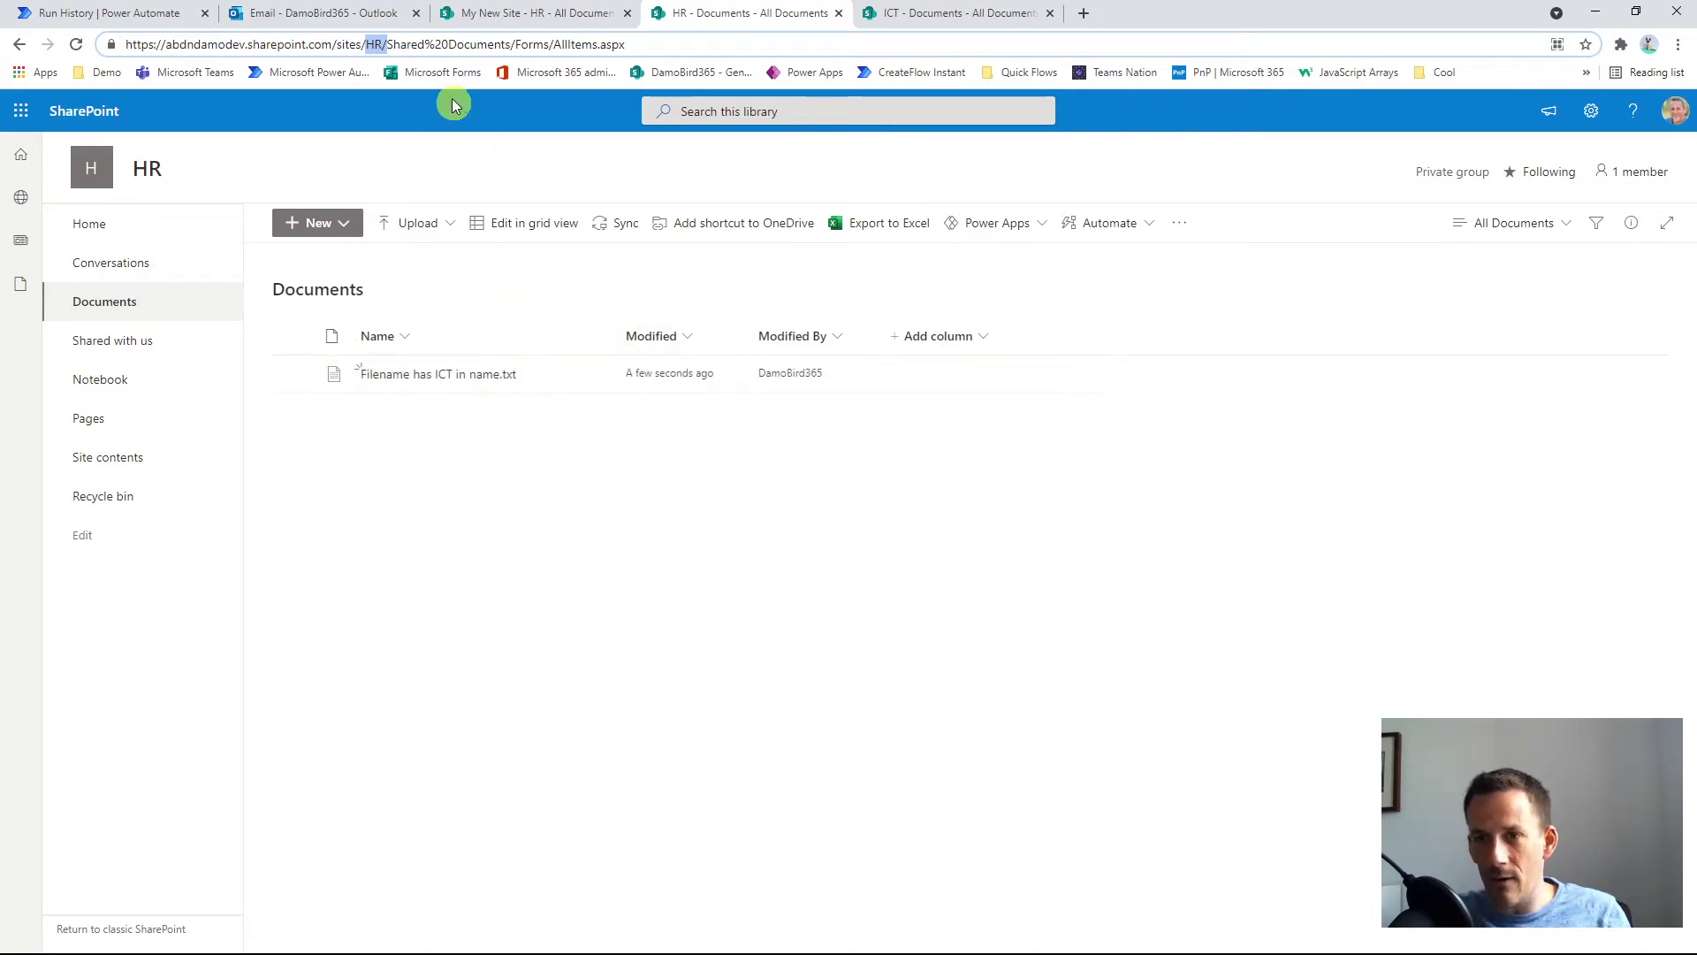
left_click(141, 14)
scroll(811, 573, "down", 2)
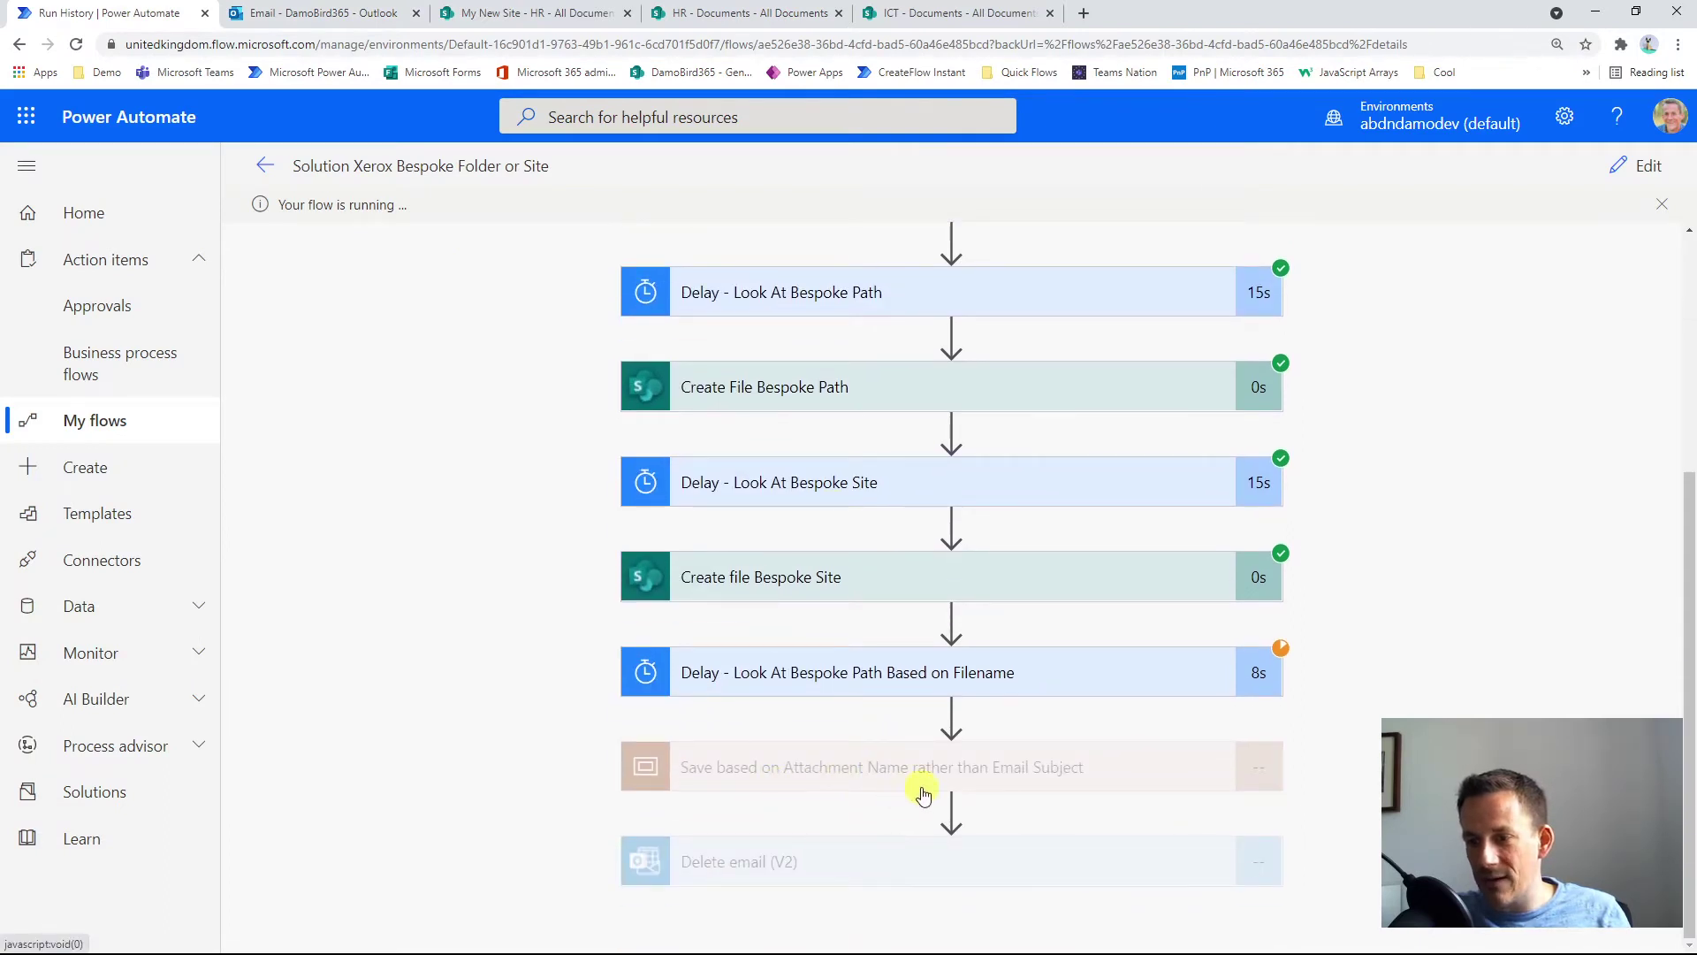
Check the ICT folder in My New Site's documents for the attachment and review the status of the run's actions.
left_click(506, 18)
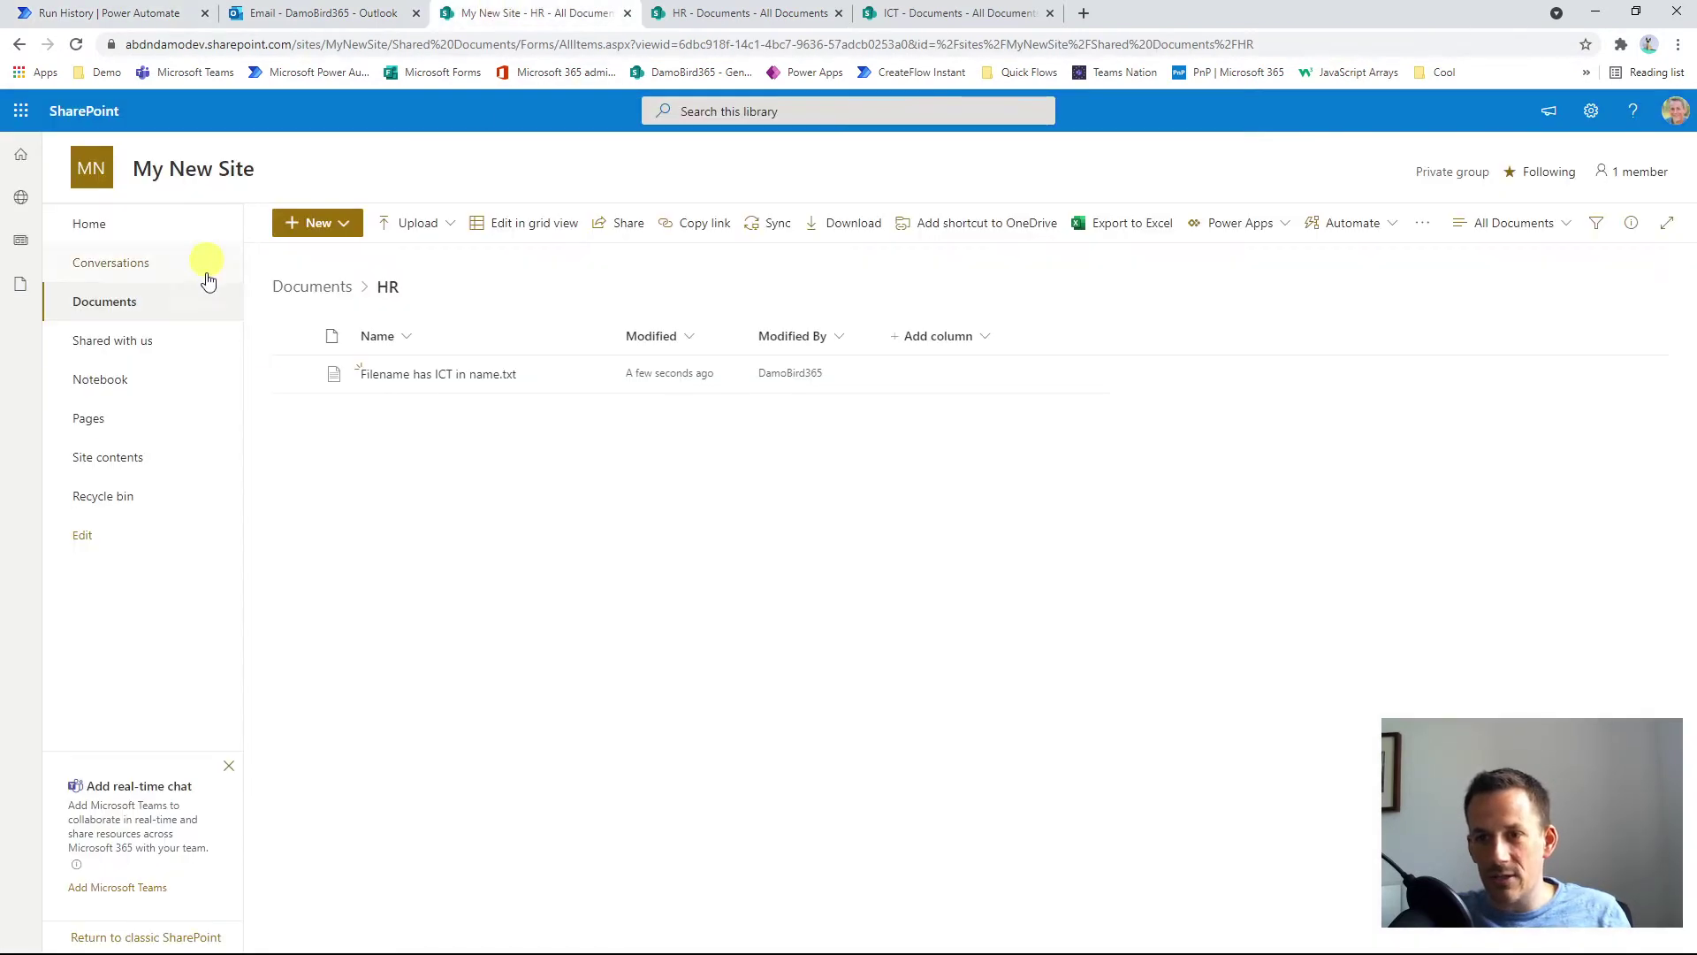
left_click(311, 290)
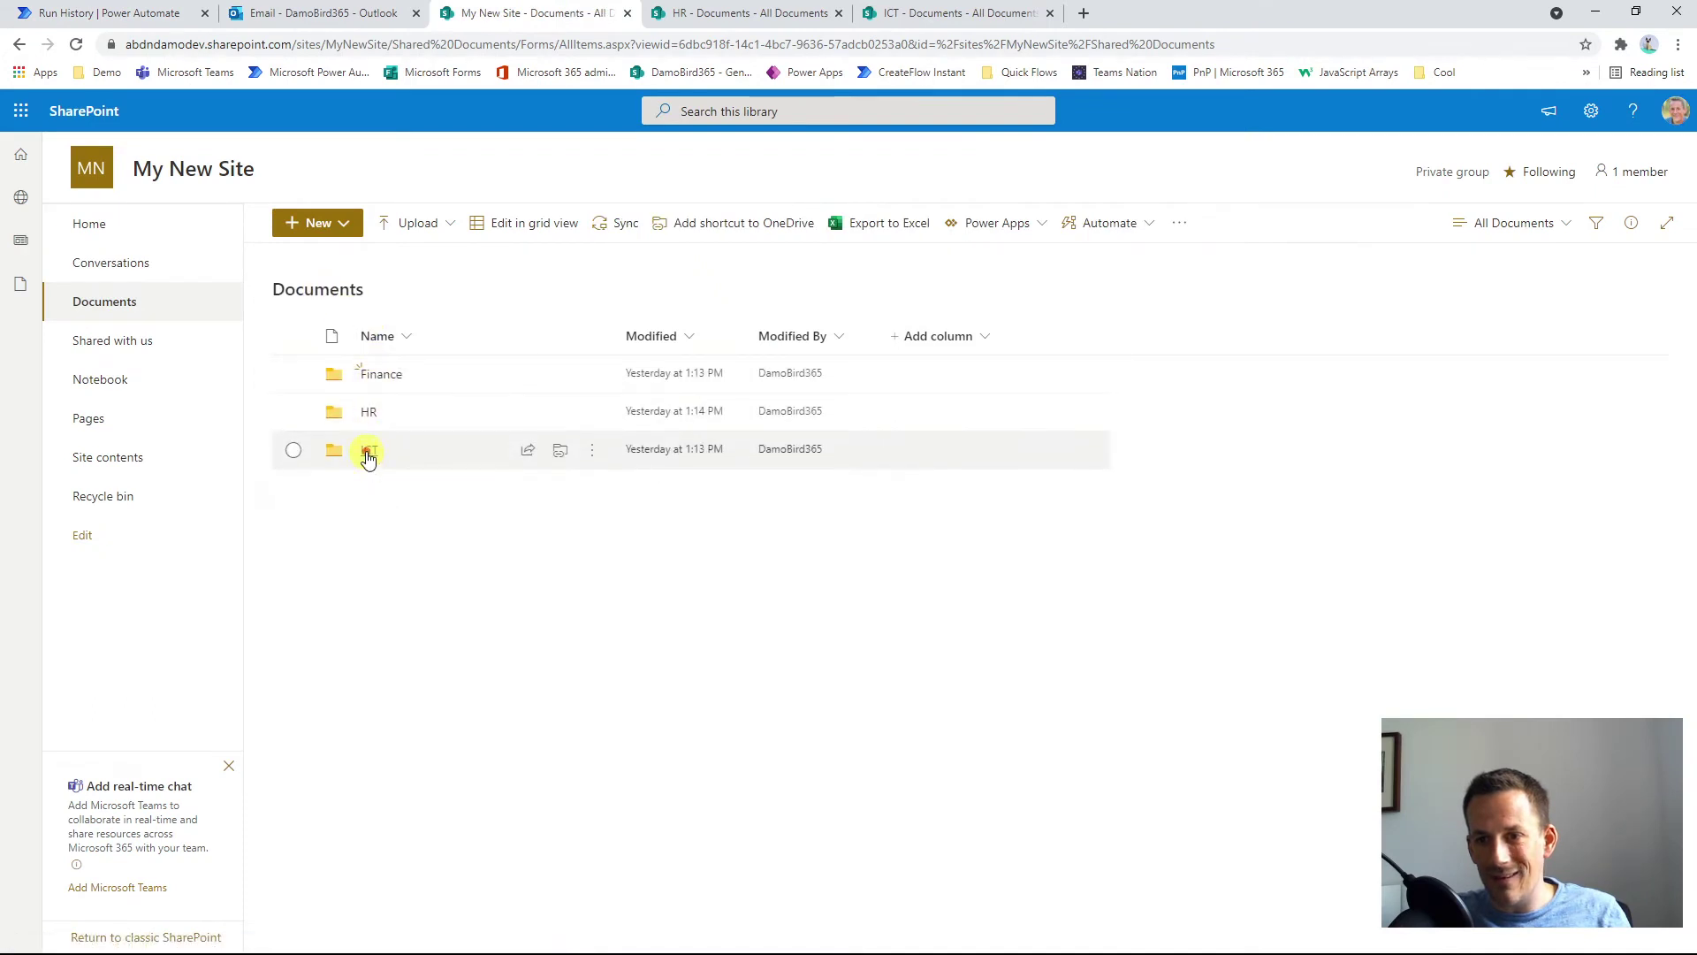
left_click(368, 449)
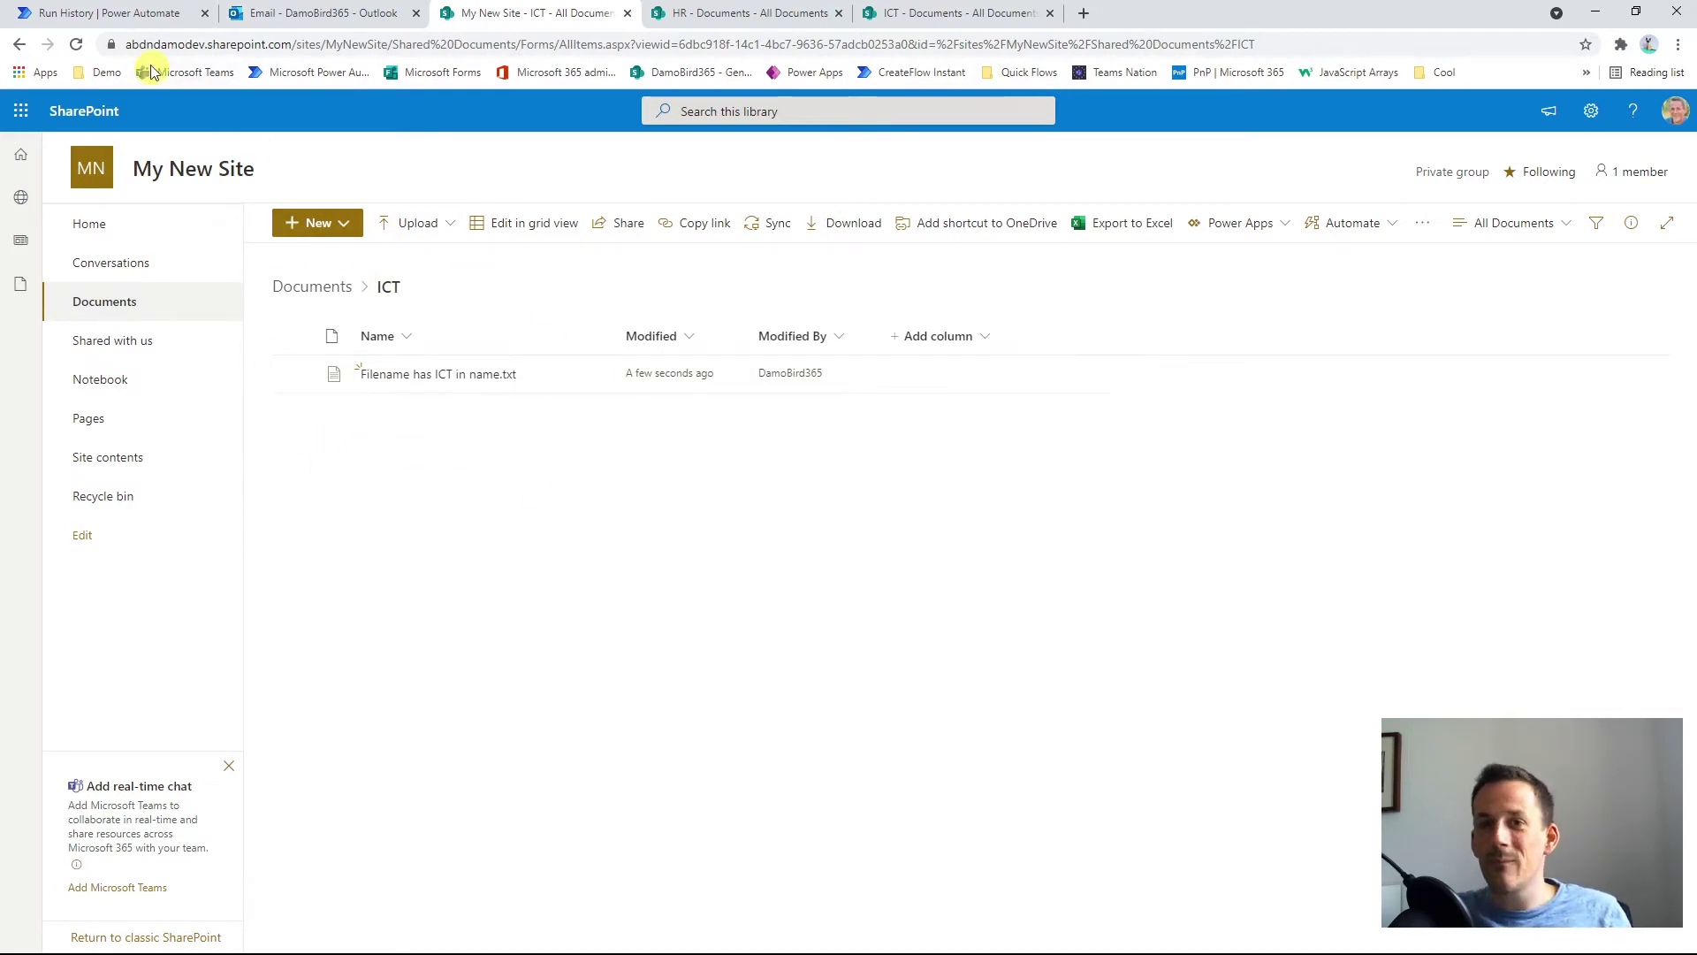
left_click(142, 18)
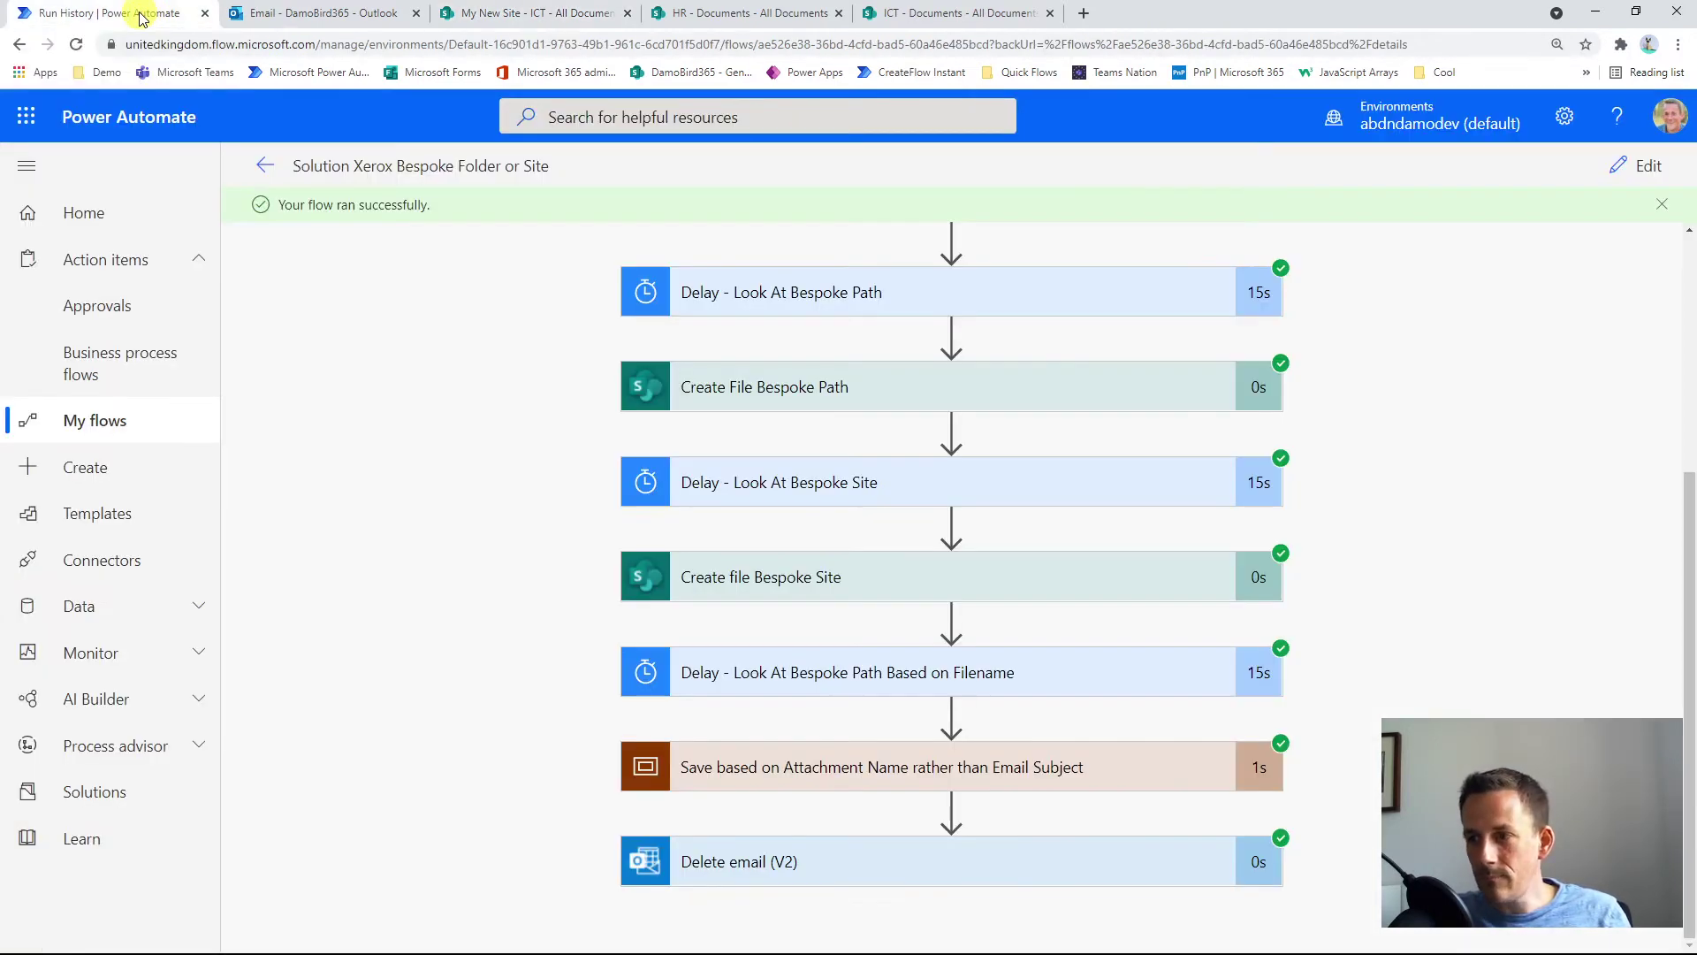
scroll(919, 389, "up", 4)
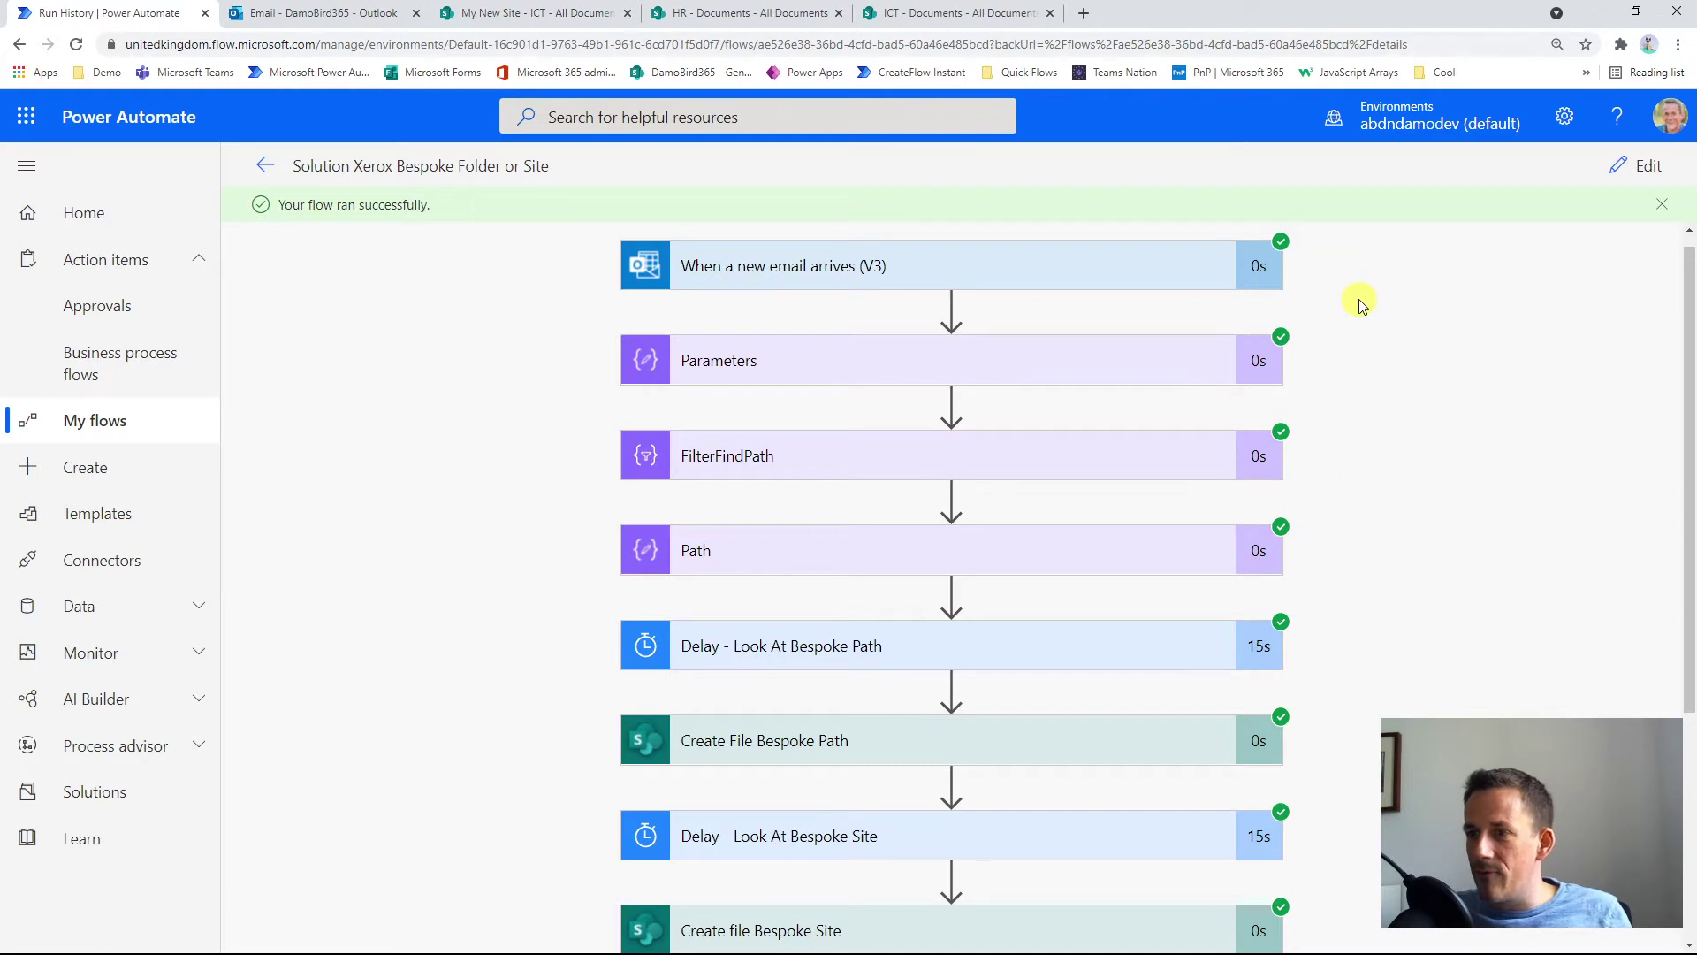
Examine the department and path pairs in the Parameters action's inputs and outputs for this run, and collapse it.
left_click(819, 376)
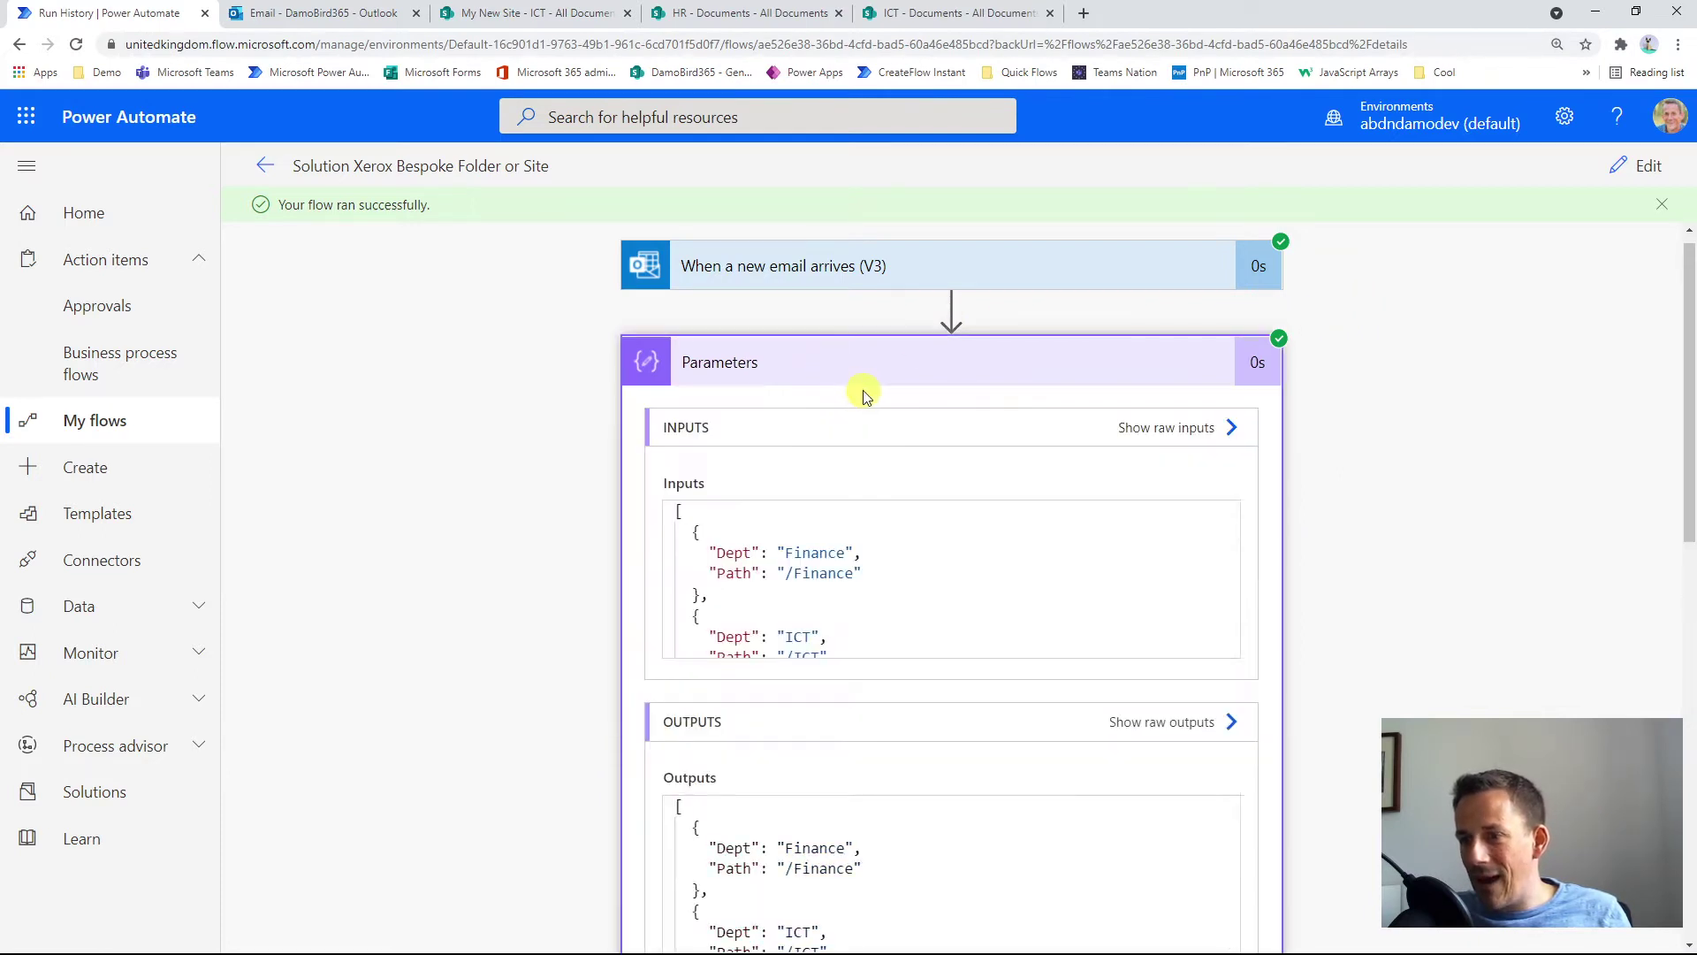
scroll(852, 413, "down", 2)
scroll(1061, 358, "up", 1)
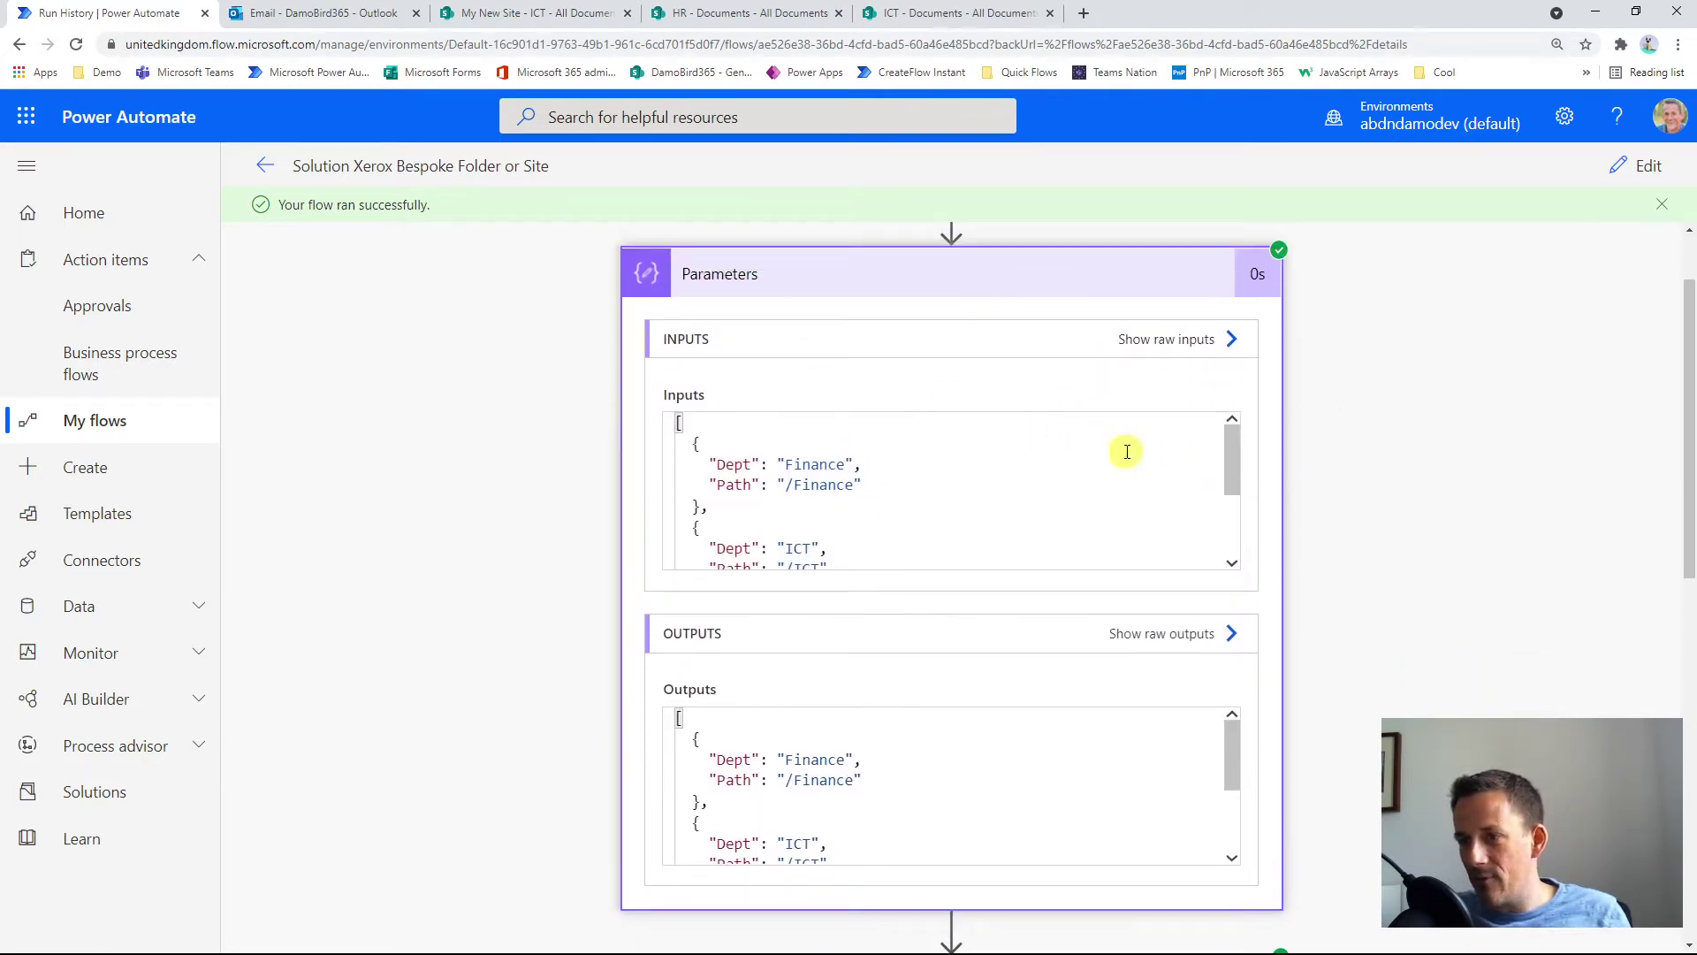
mouse_move(1232, 460)
left_mouse_down()
mouse_move(1236, 534)
mouse_move(1238, 462)
left_mouse_up()
scroll(734, 455, "up", 1)
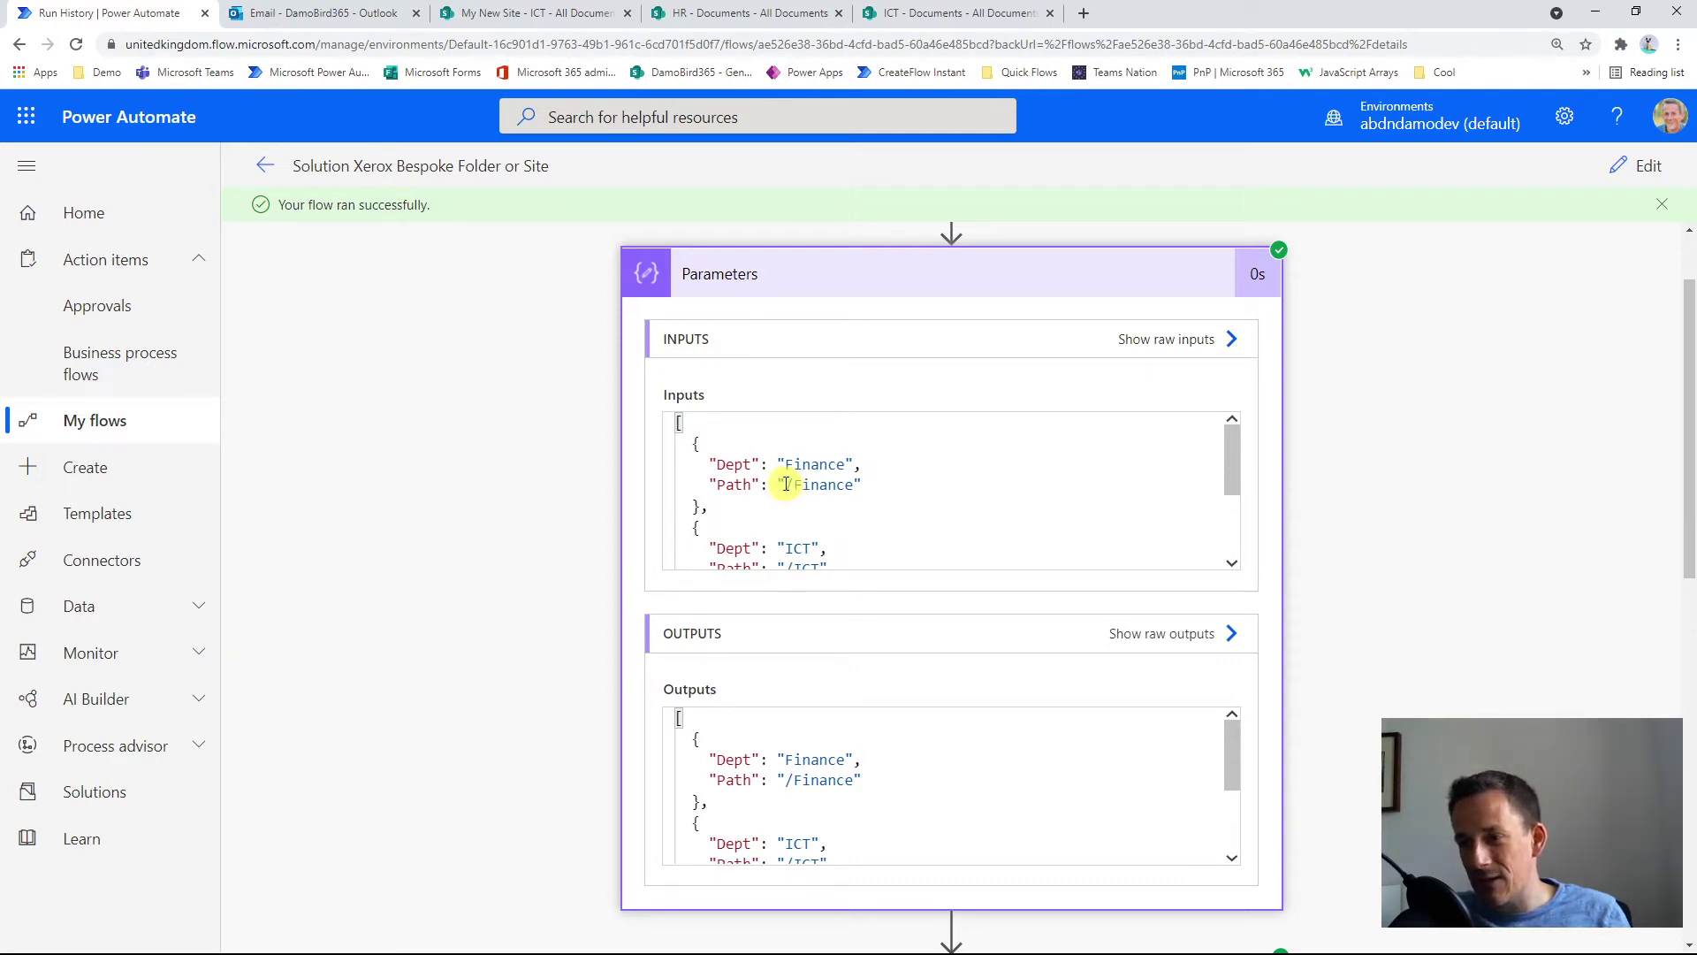
scroll(856, 484, "down", 5)
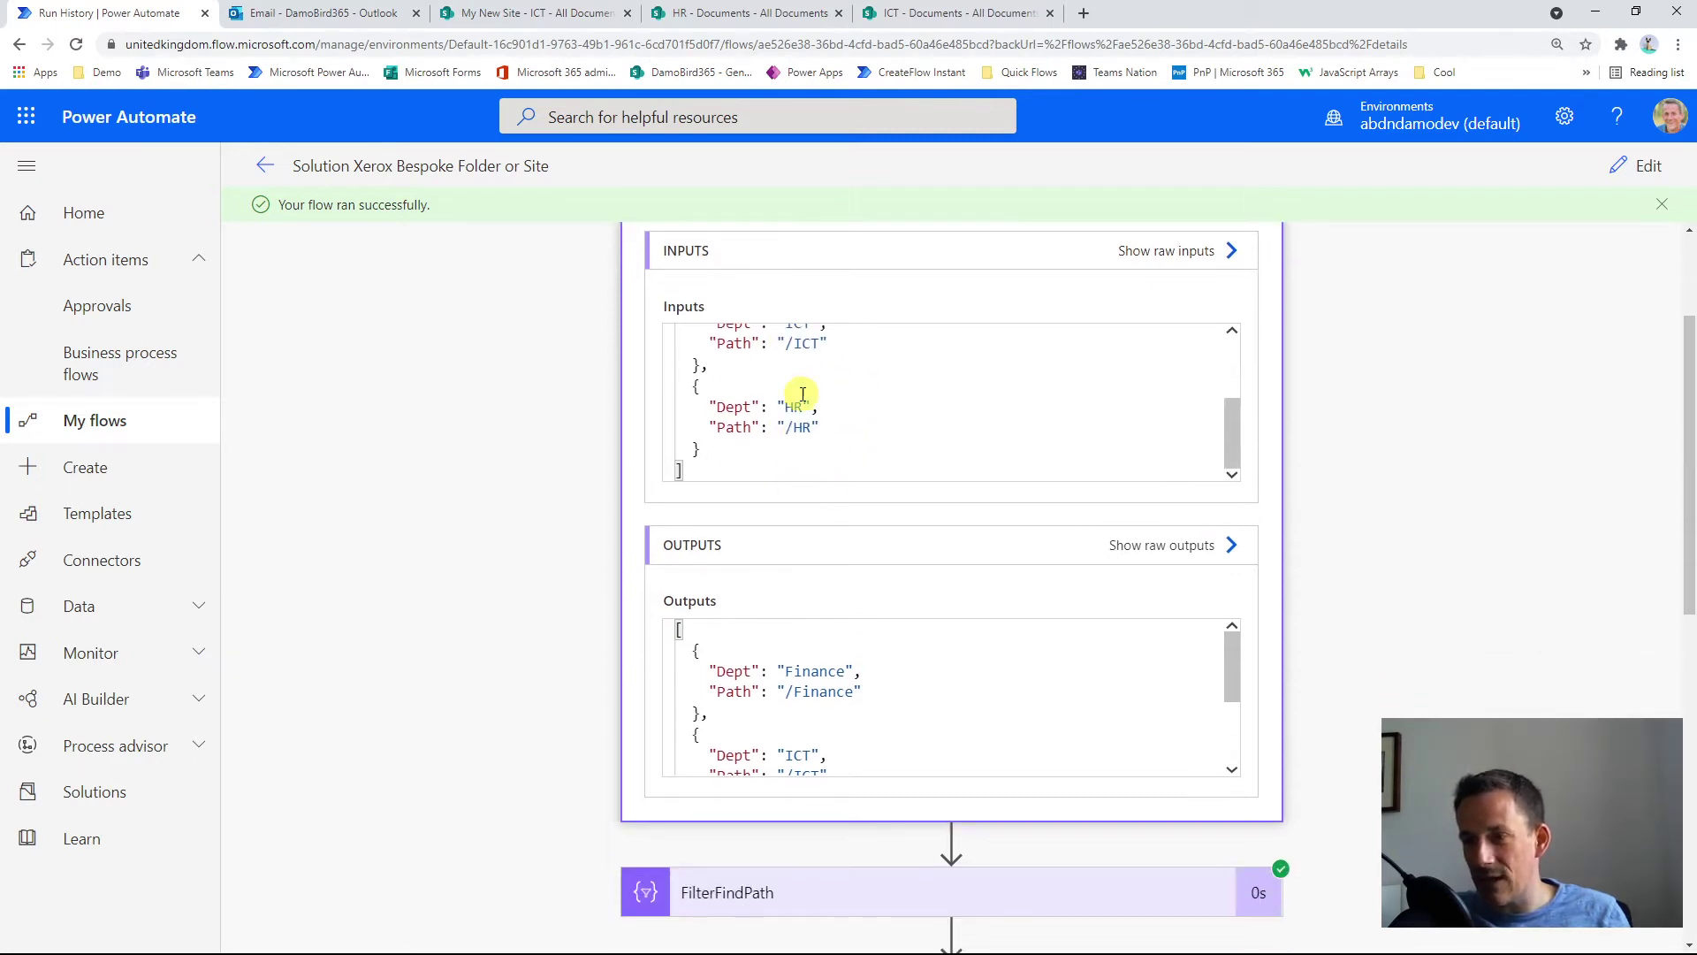
scroll(1343, 523, "up", 2)
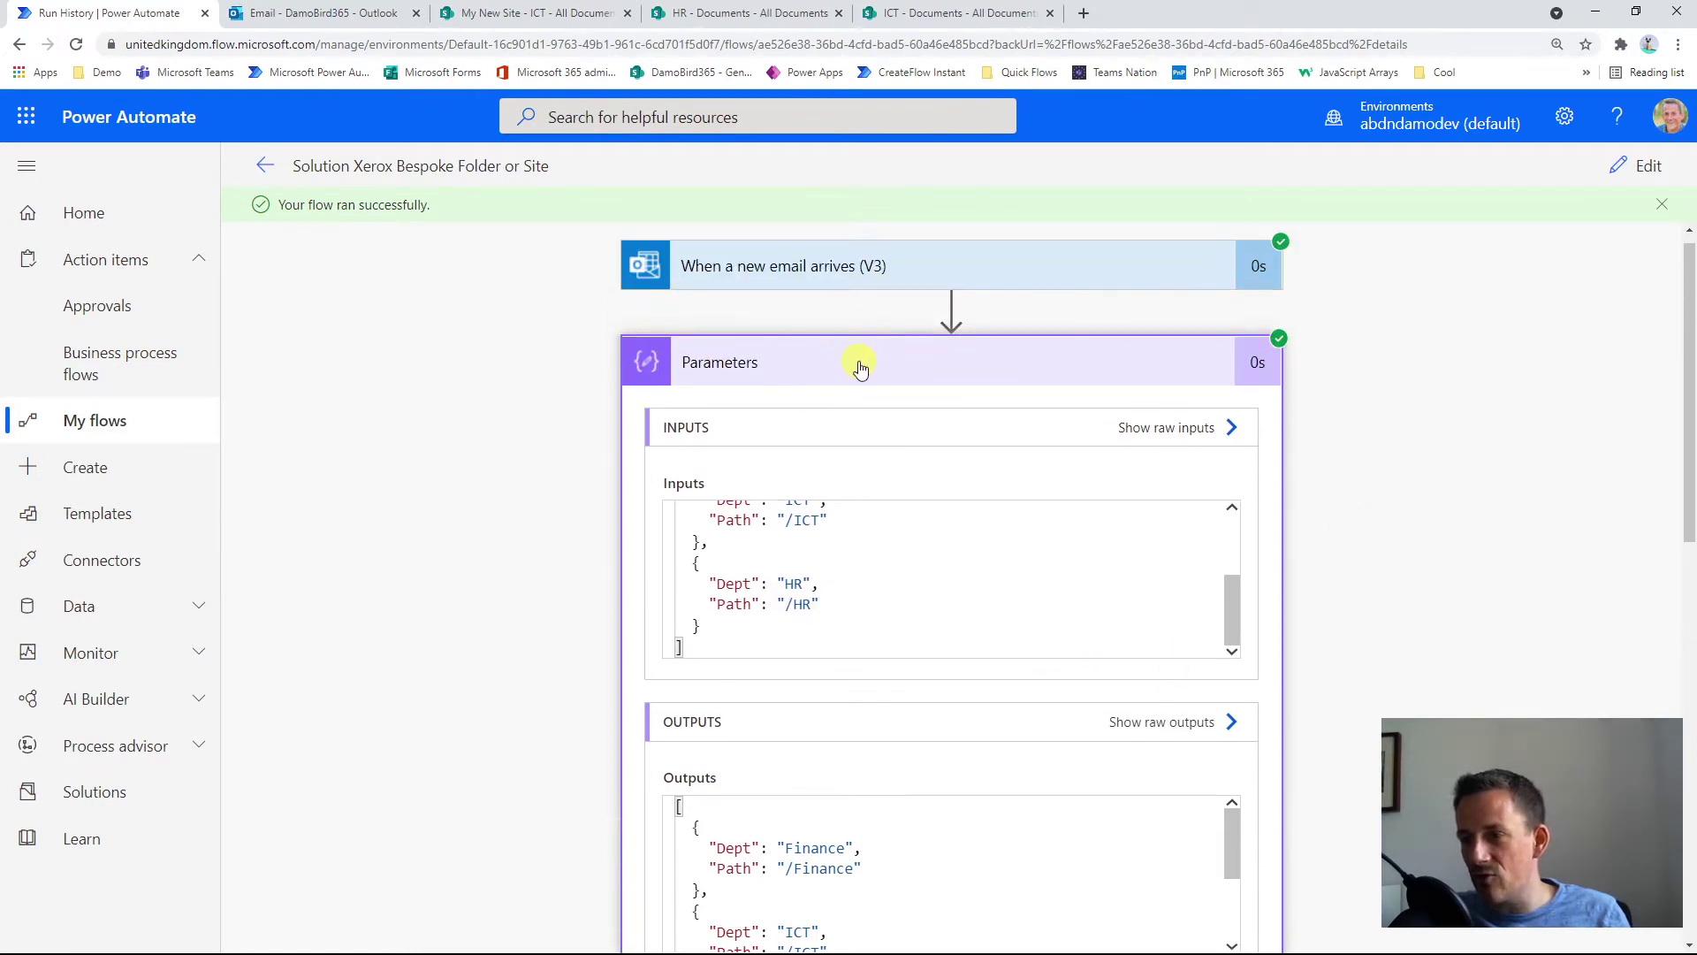
scroll(858, 526, "up", 5)
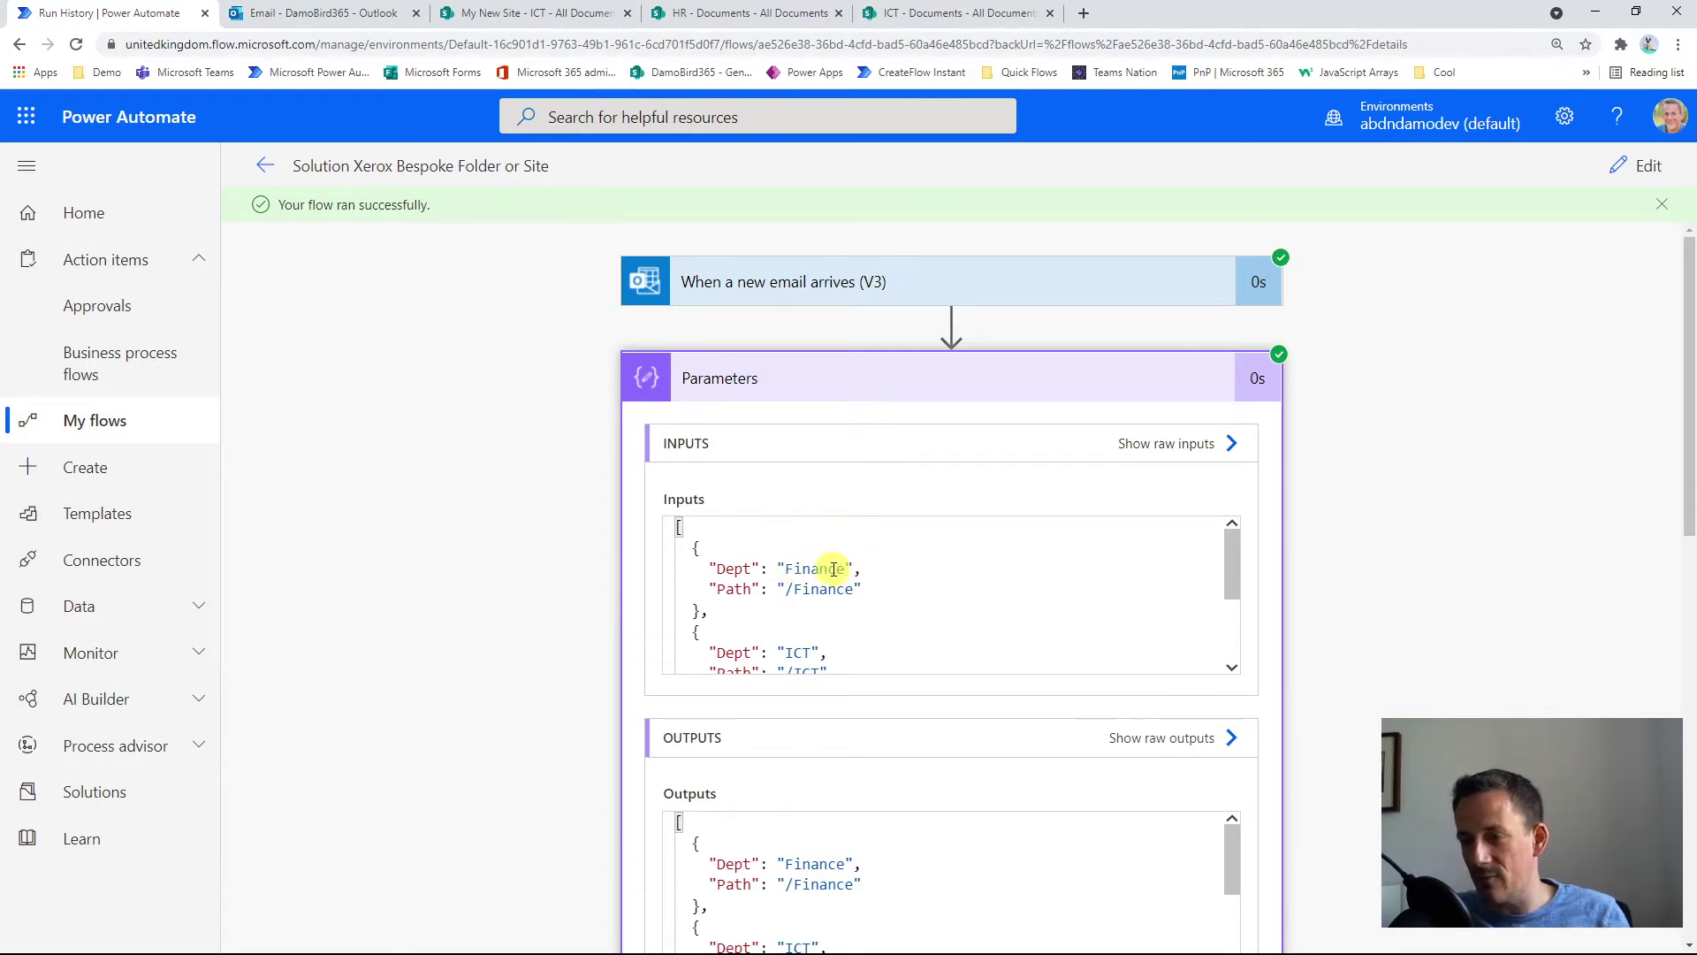
left_click(887, 378)
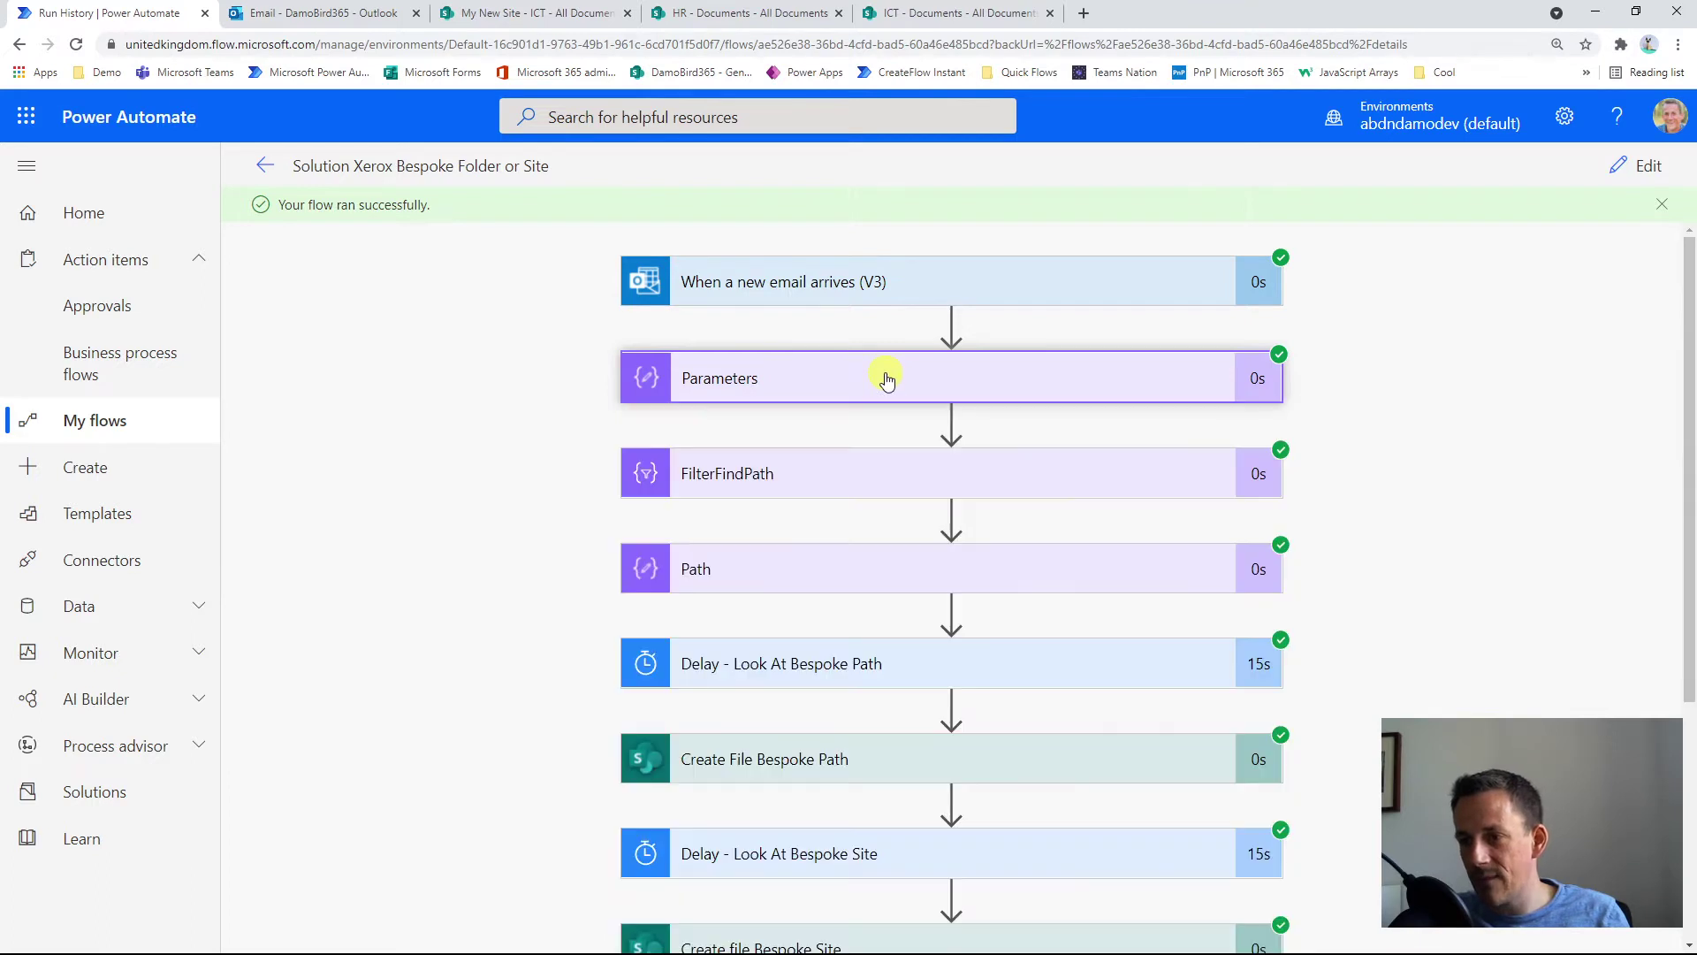
Inspect the inputs and outputs of the run's FilterFindPath action.
left_click(807, 479)
scroll(857, 515, "down", 3)
scroll(849, 496, "up", 1)
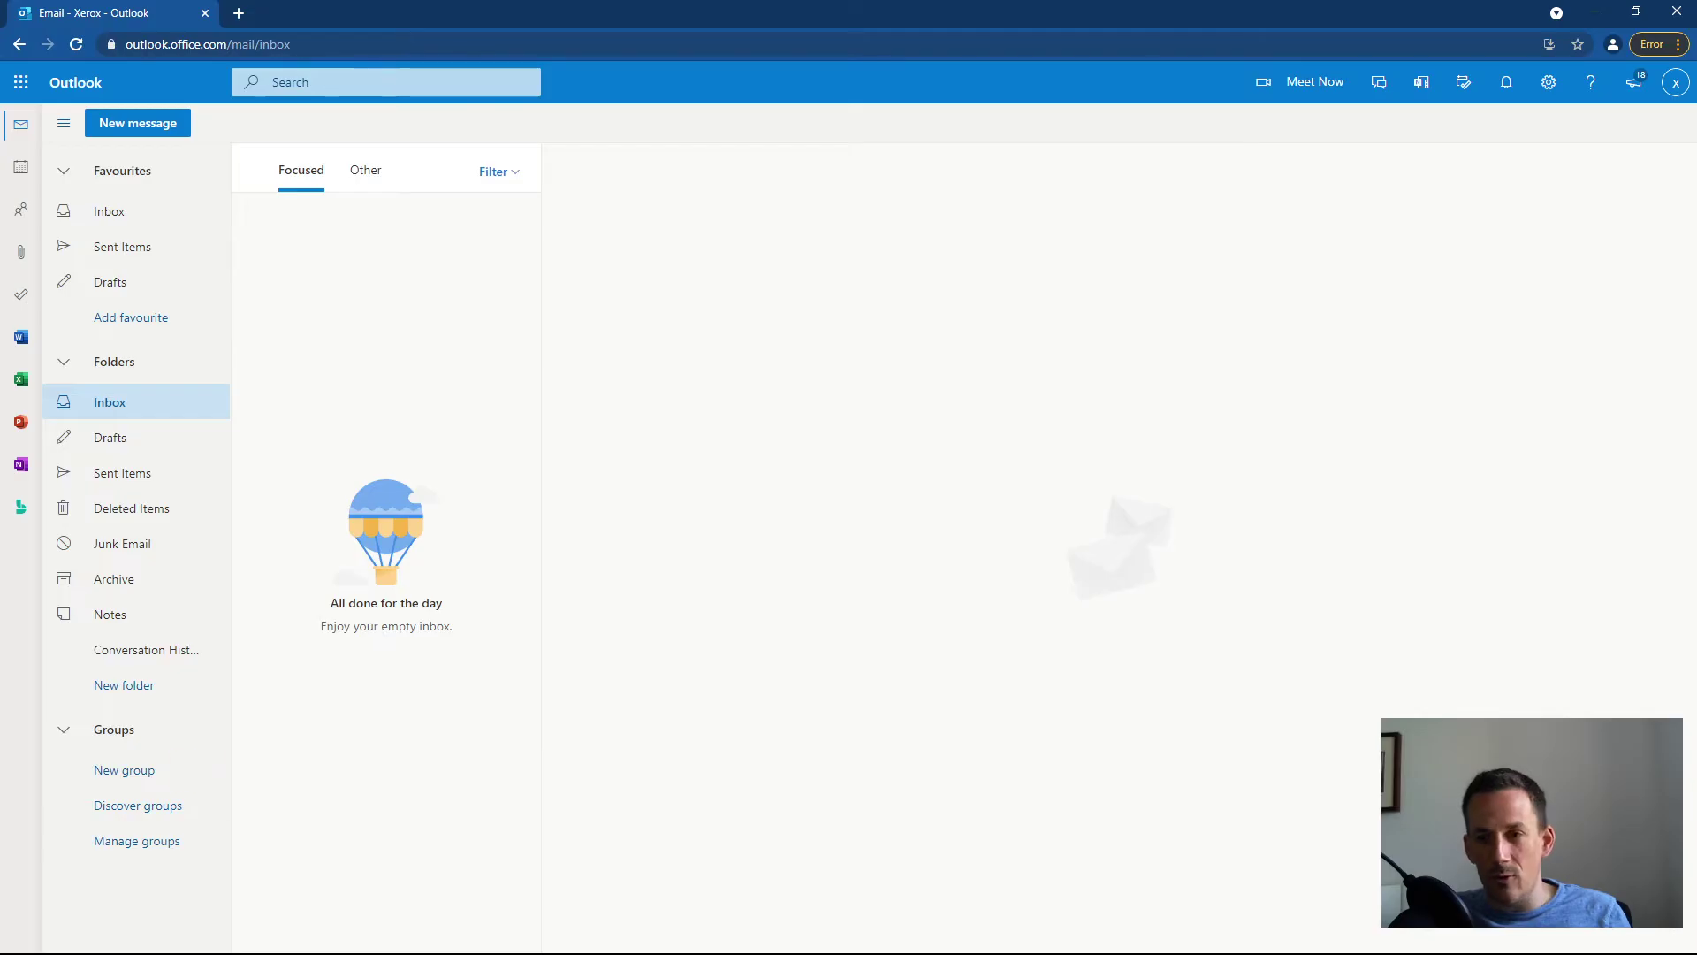
Check the subject and attachment name of the "This is for HR" email in the Xerox mailbox's sent items in Outlook, and return to Power Automate.
left_click(137, 477)
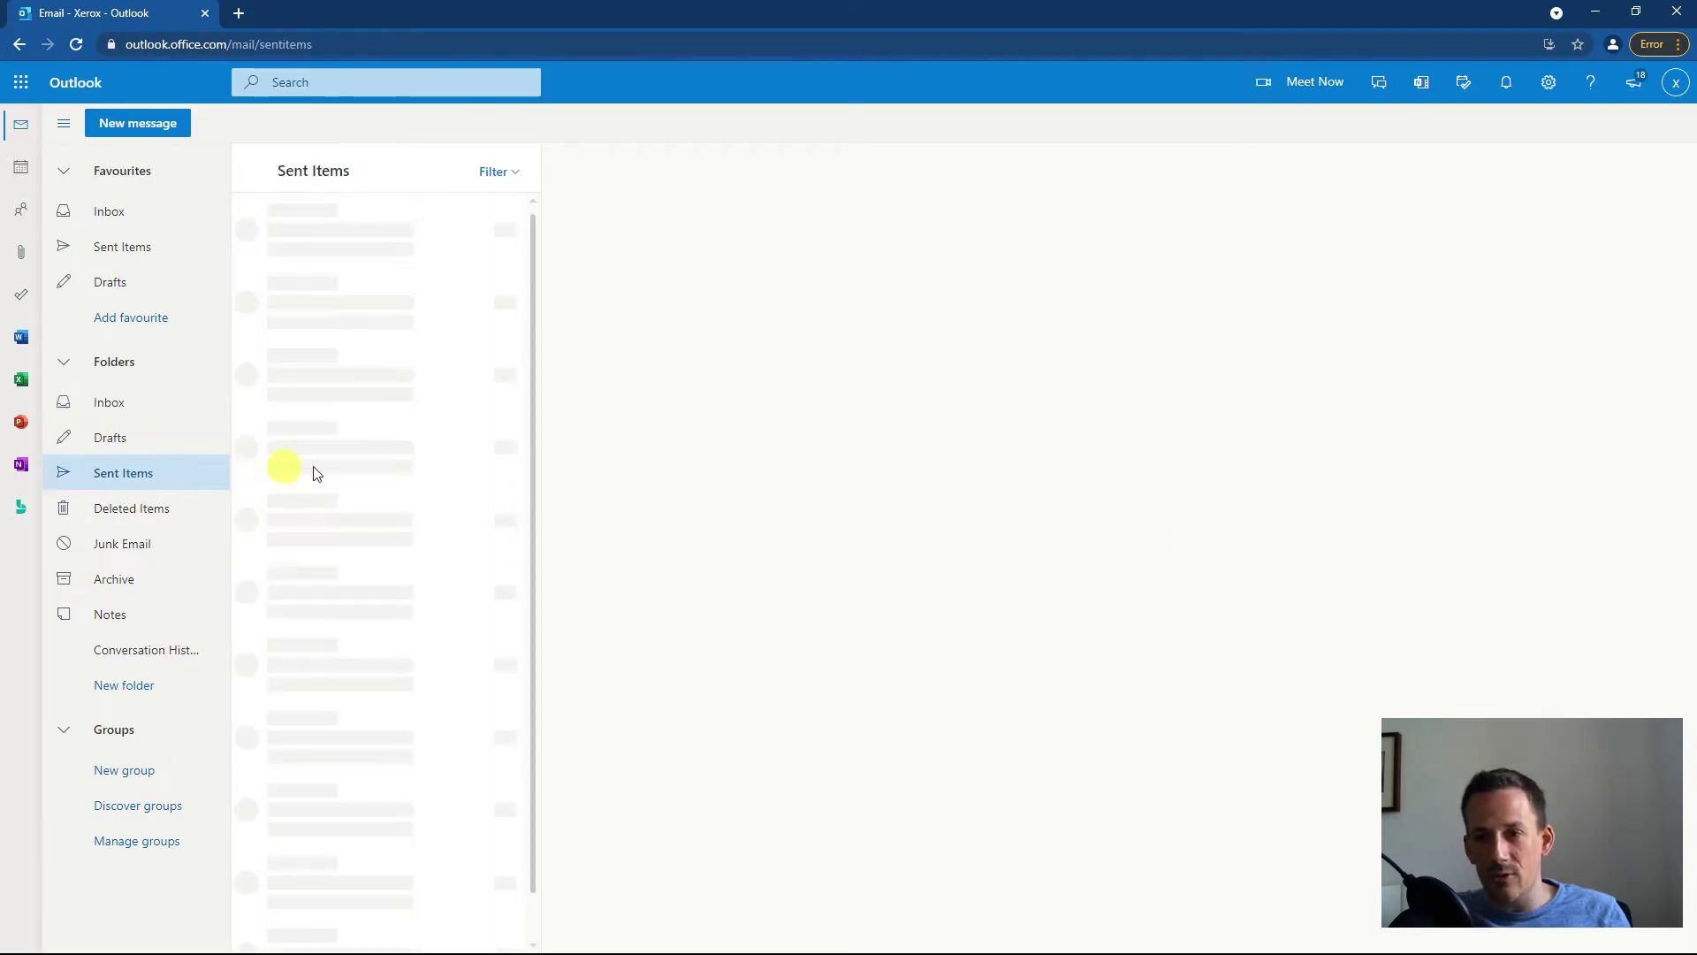
left_click(330, 265)
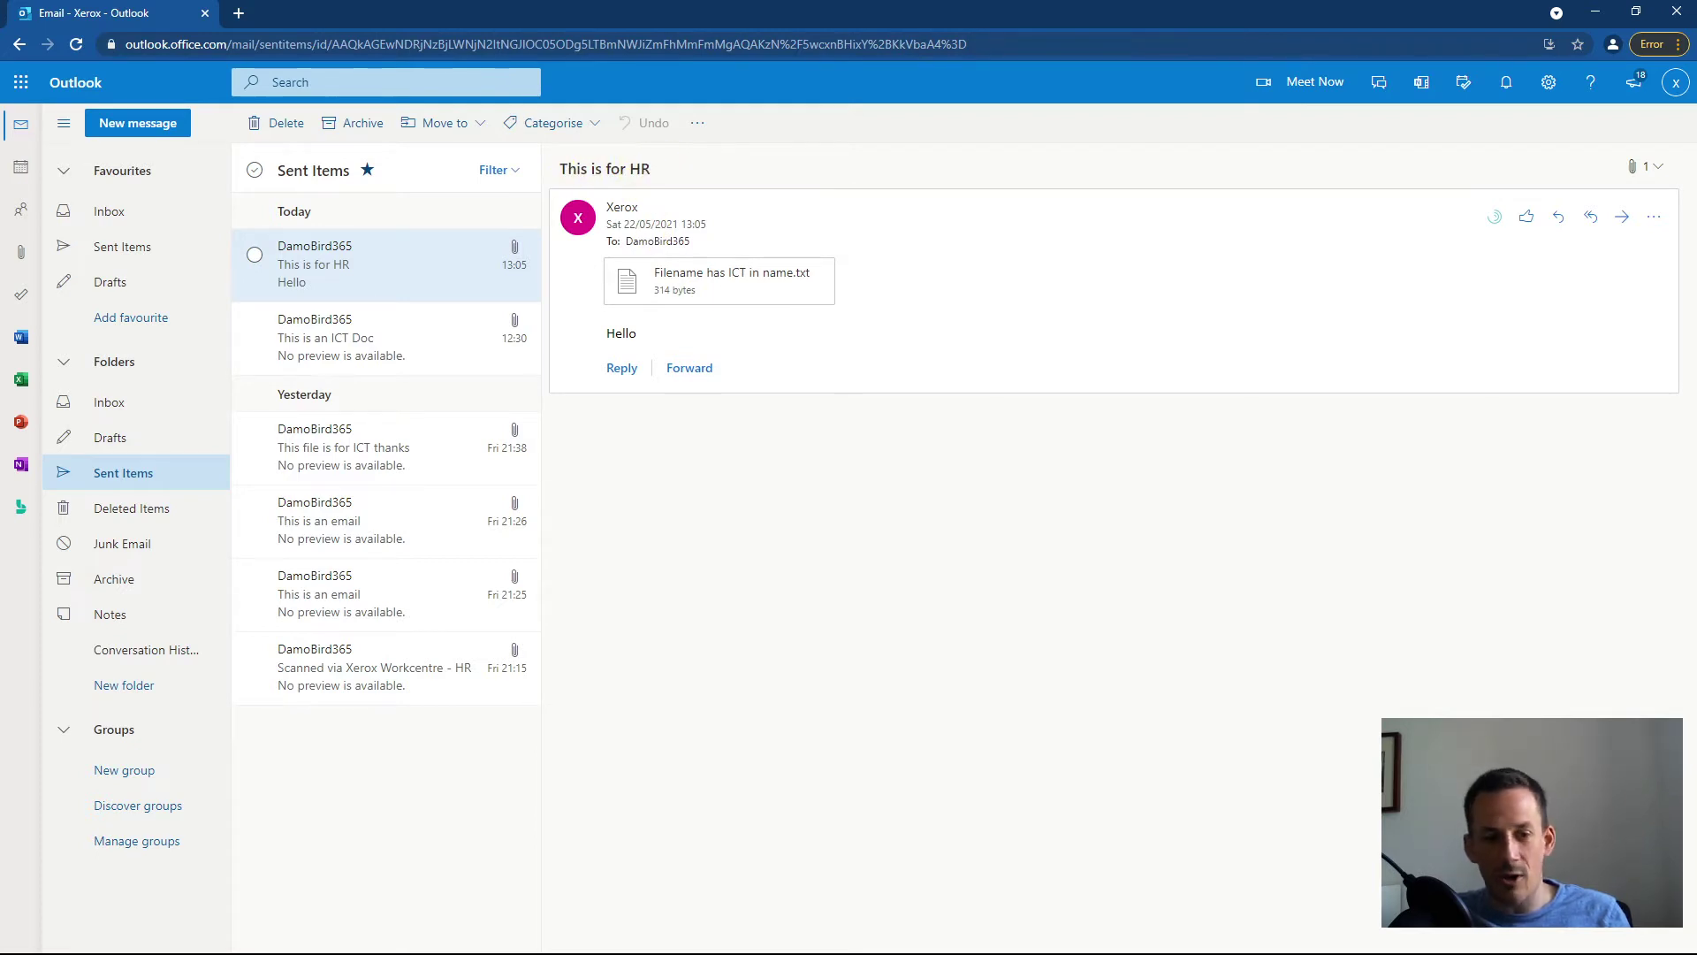
key("alt+Tab")
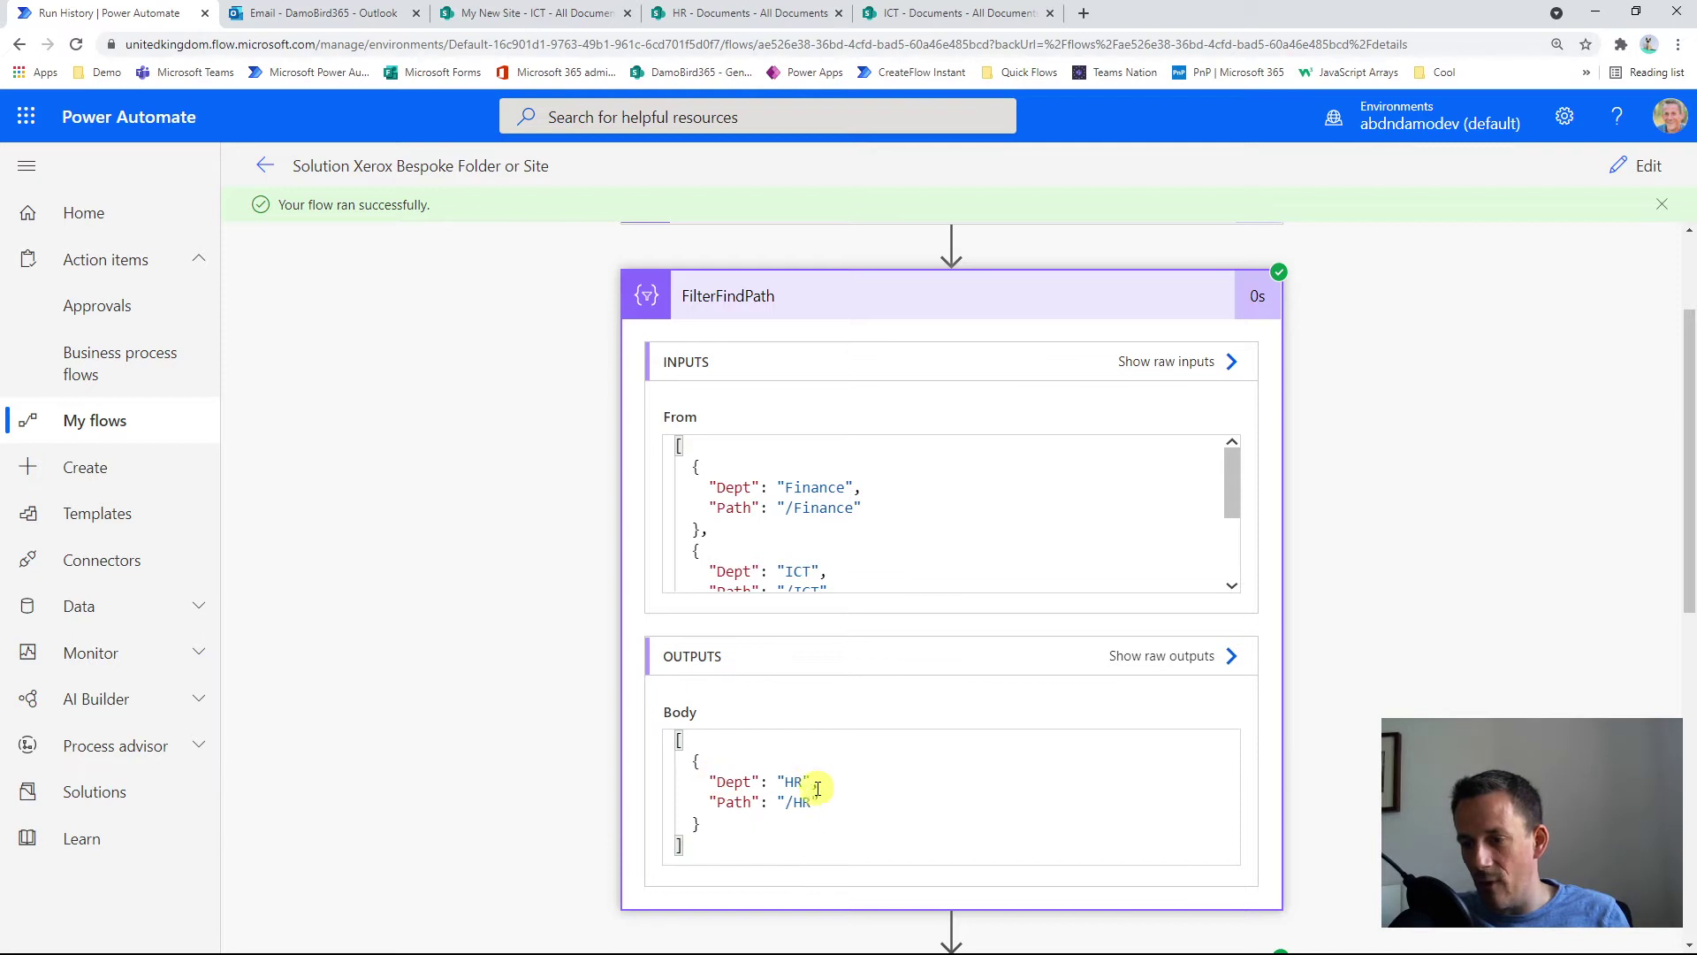
Review the filtered output of FilterFindPath and the folder path held by the Path action, collapsing each.
scroll(786, 800, "down", 2)
scroll(830, 752, "up", 4)
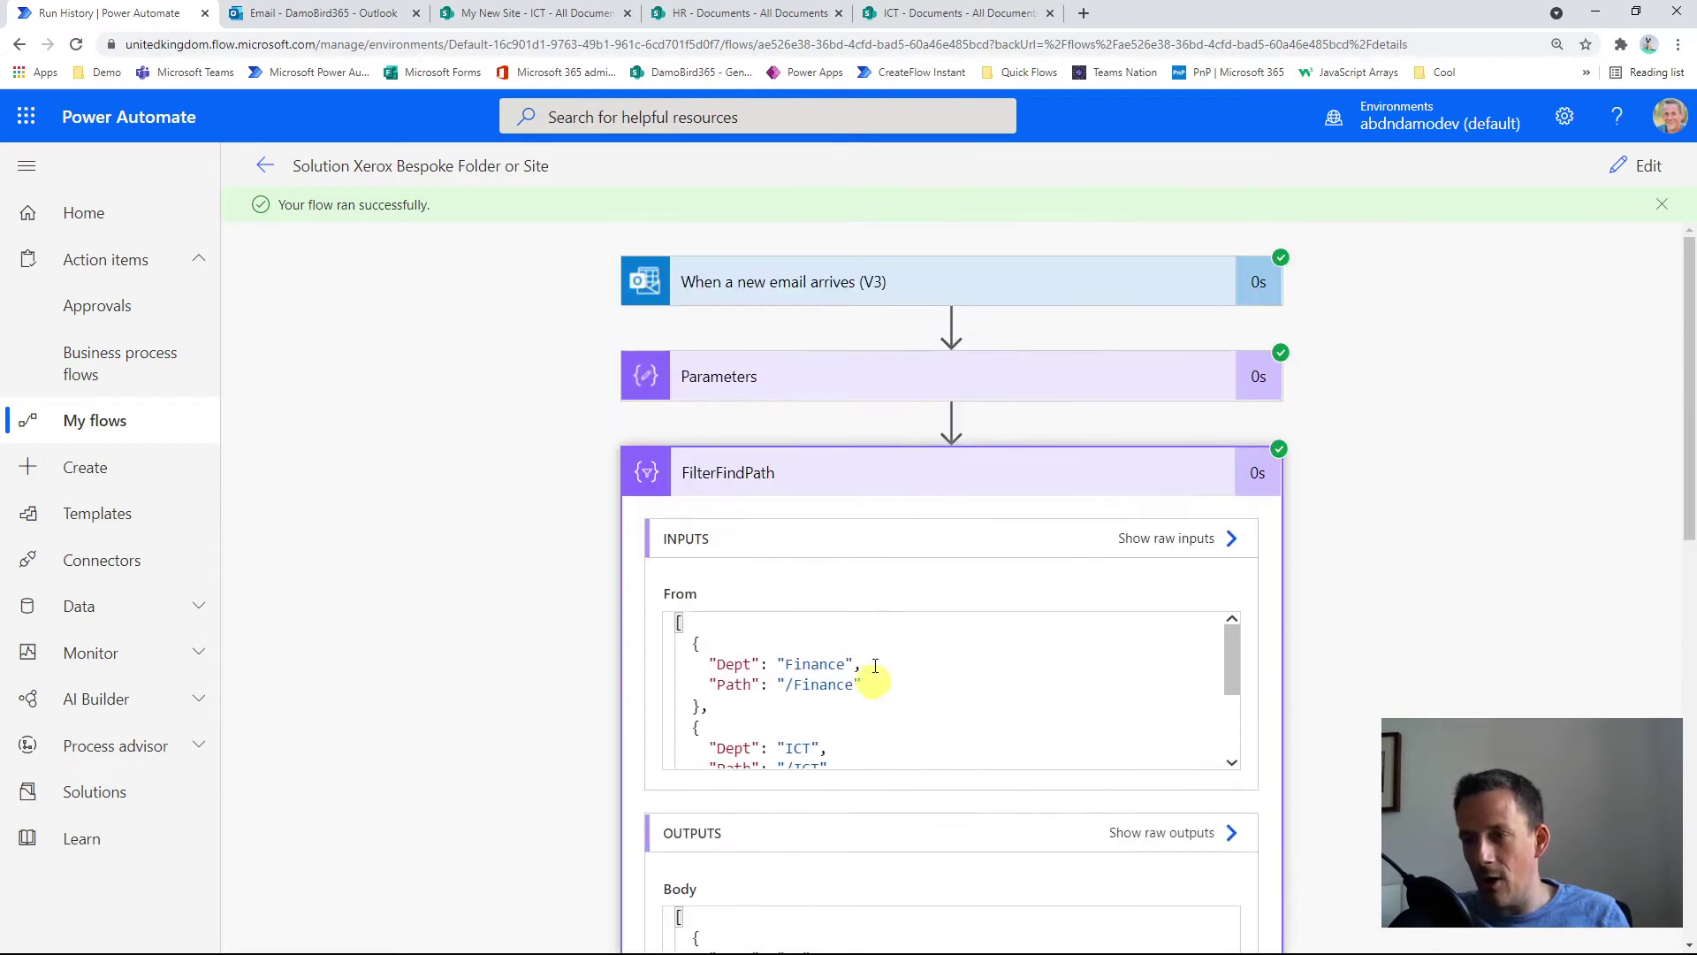
left_click(839, 498)
scroll(863, 462, "down", 2)
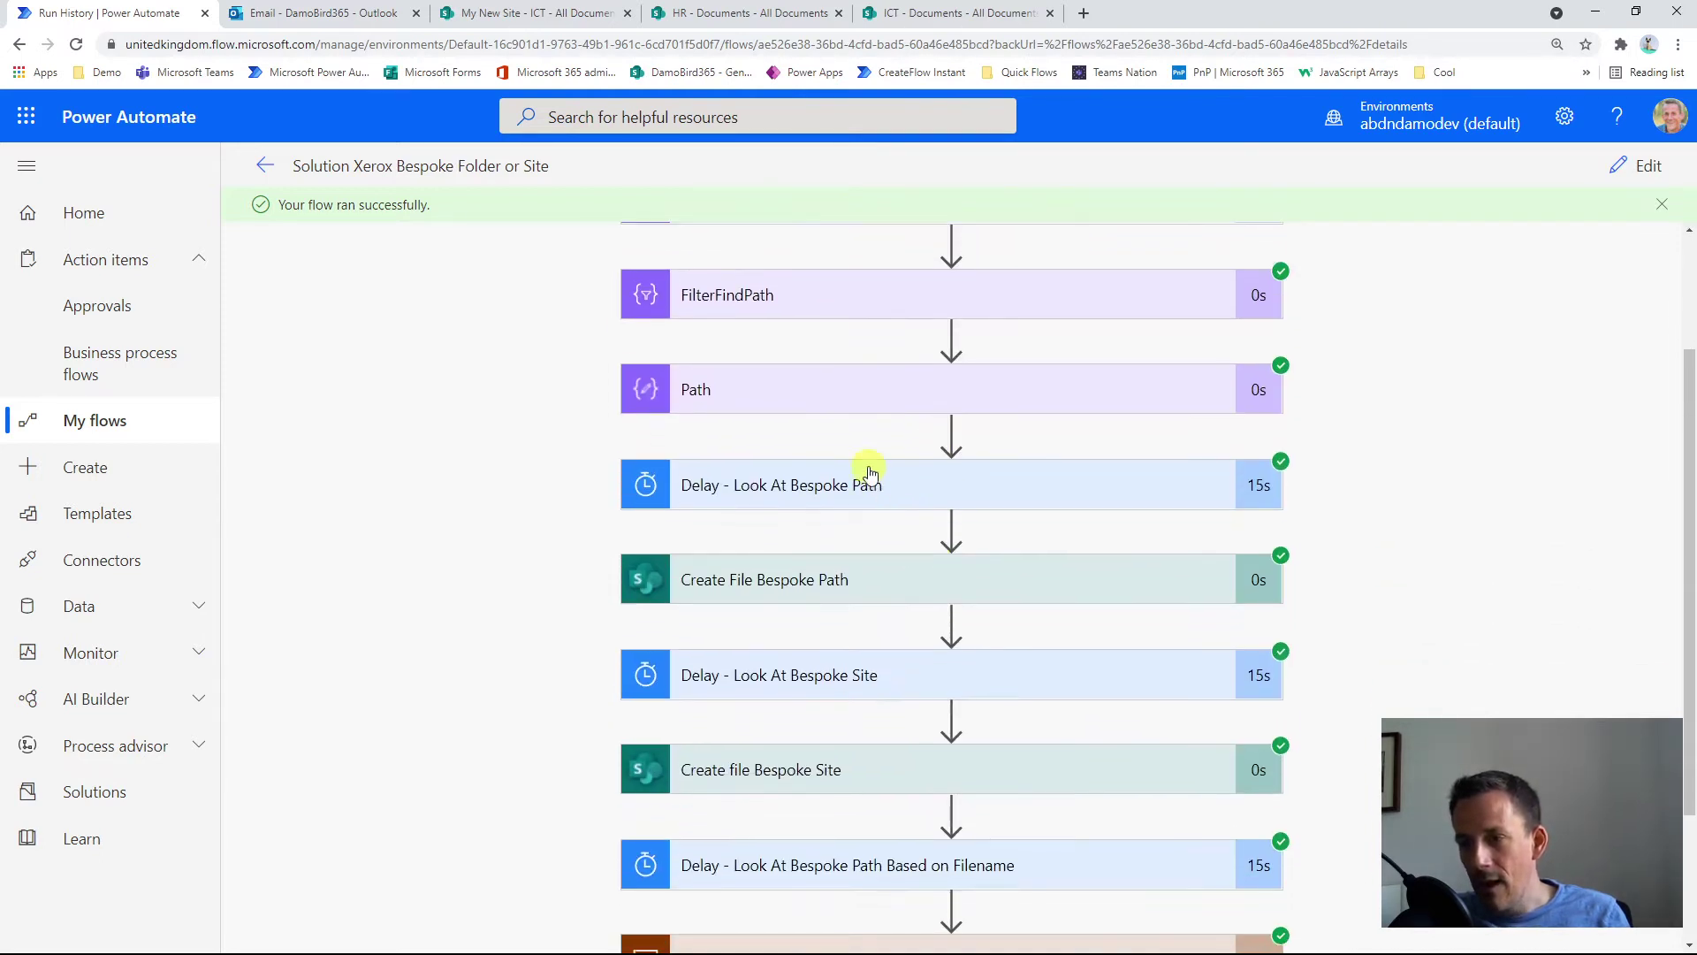
left_click(841, 395)
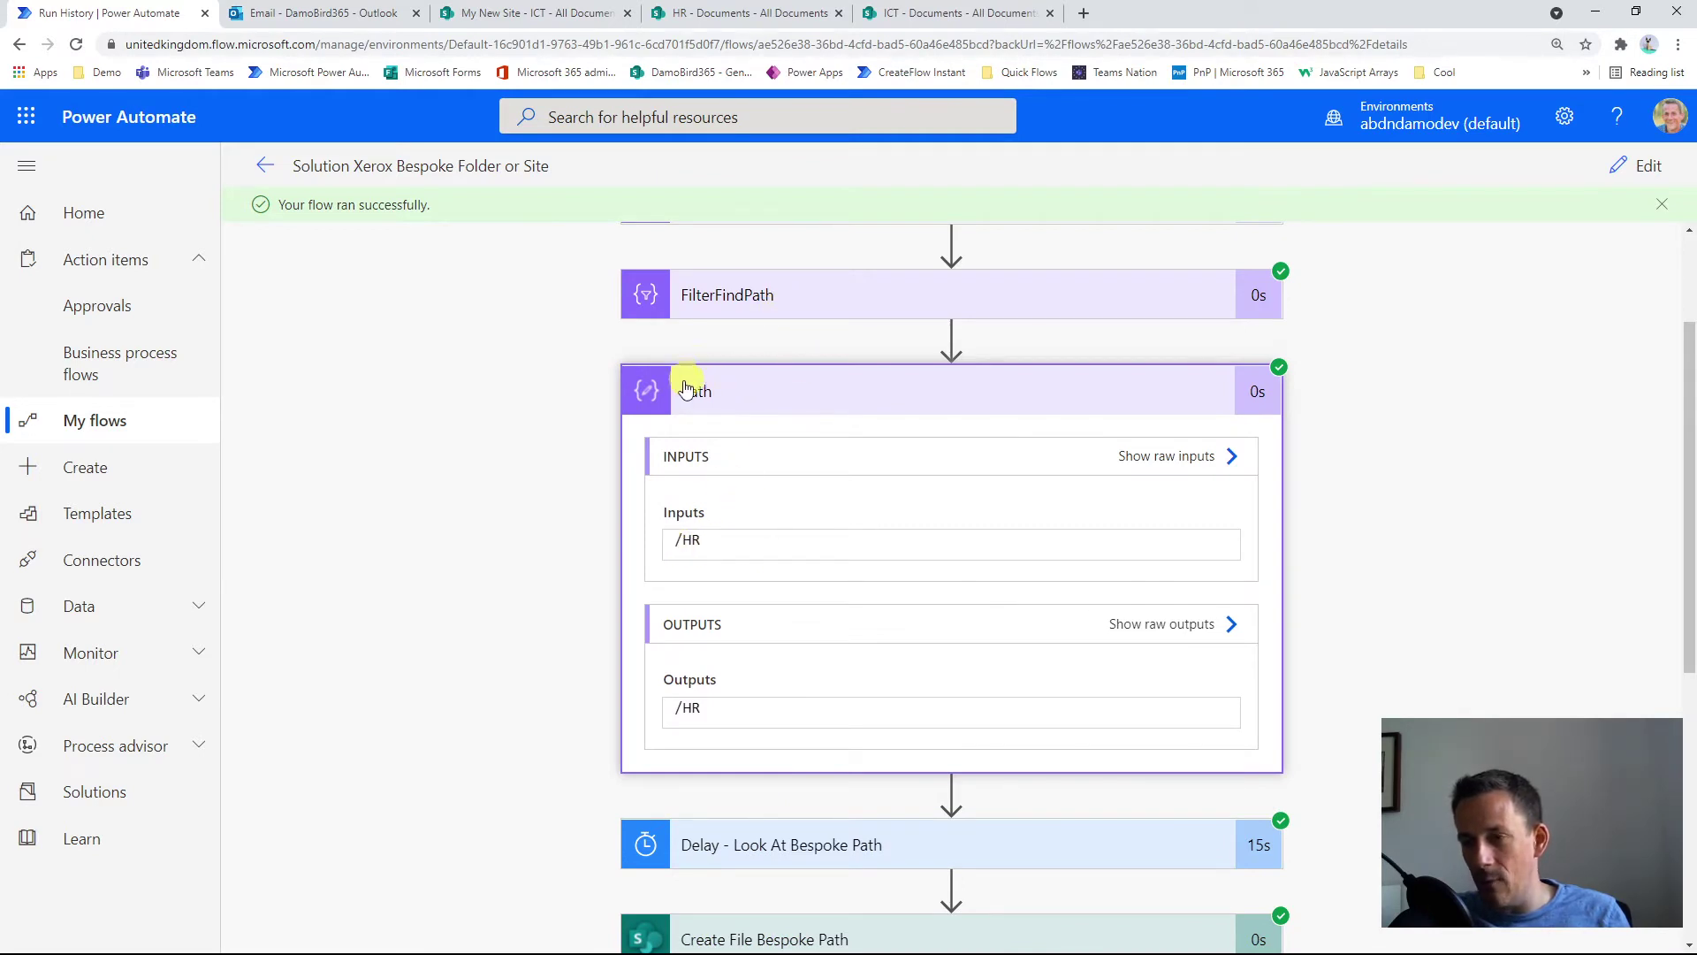
scroll(822, 637, "down", 2)
scroll(884, 495, "up", 2)
left_click(891, 402)
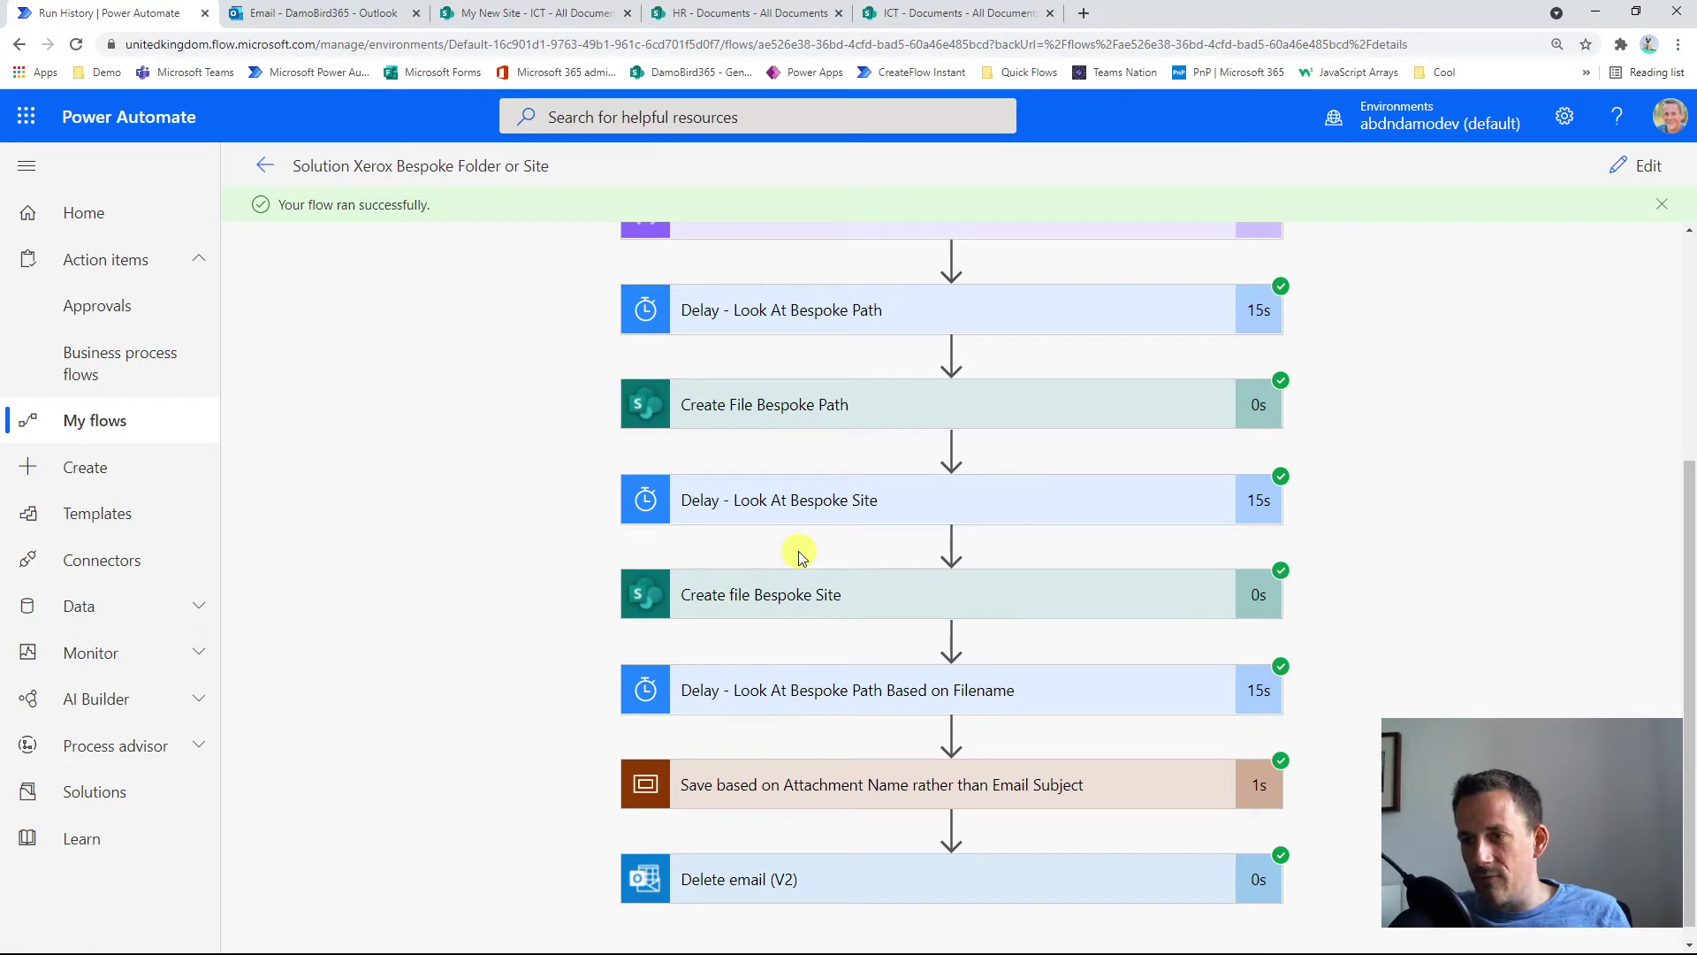
Check the site address, folder path and file name used by the Create File Bespoke Path action.
left_click(776, 417)
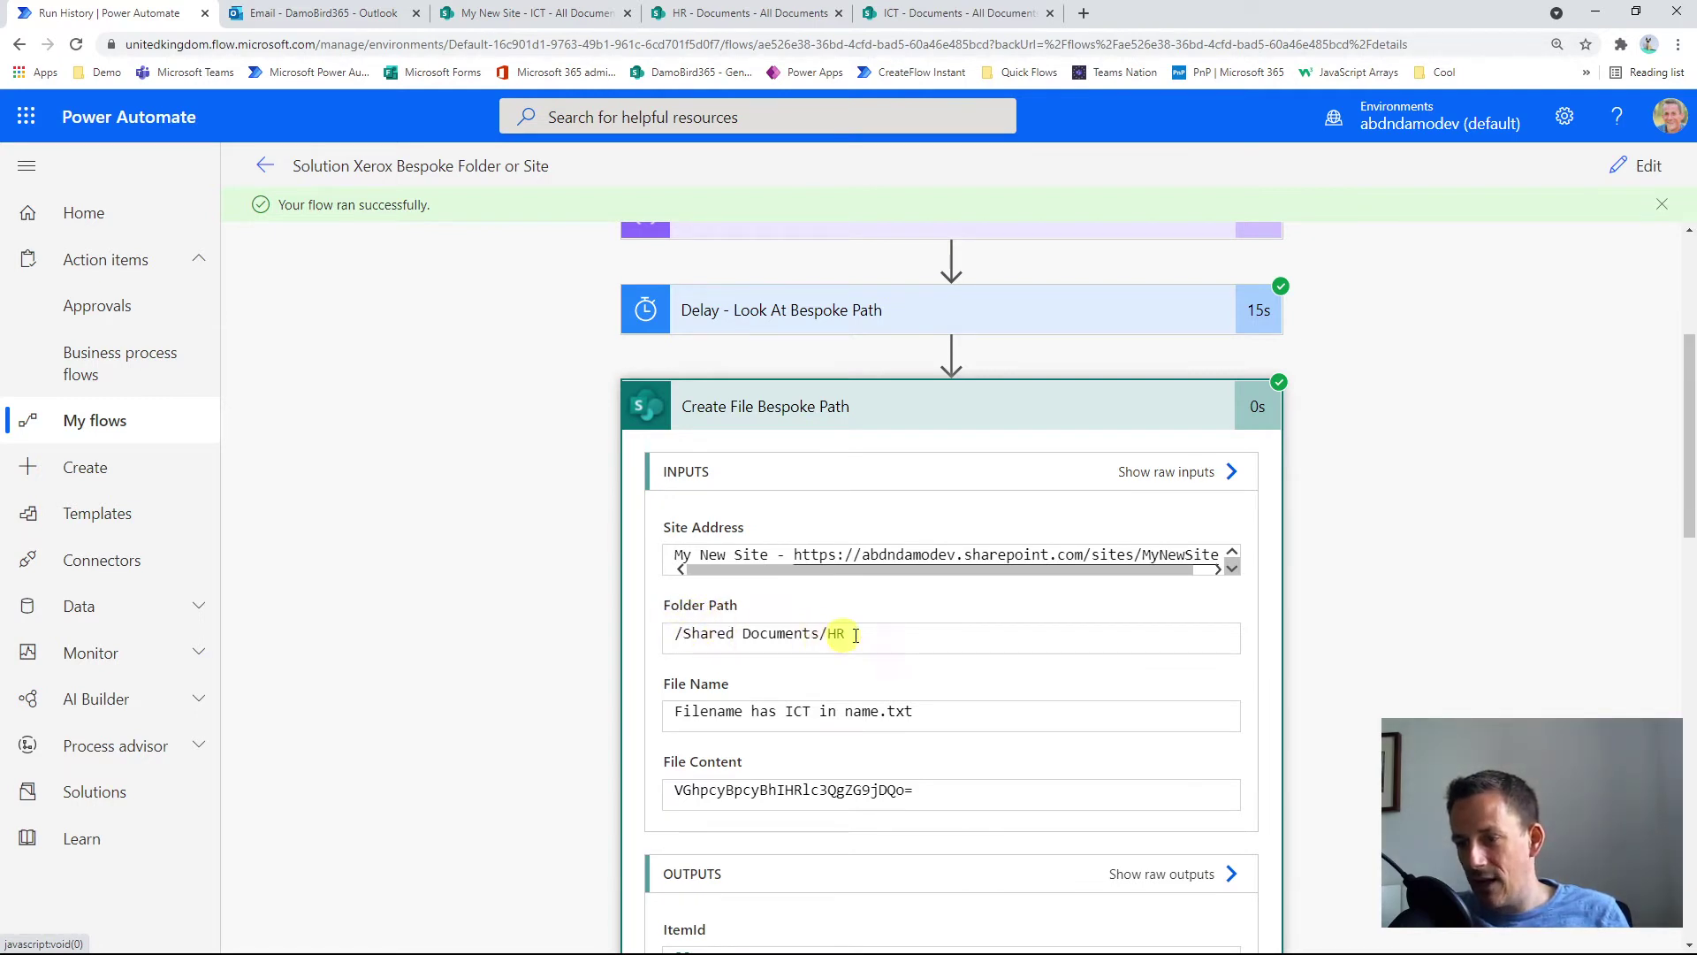
scroll(853, 460, "up", 1)
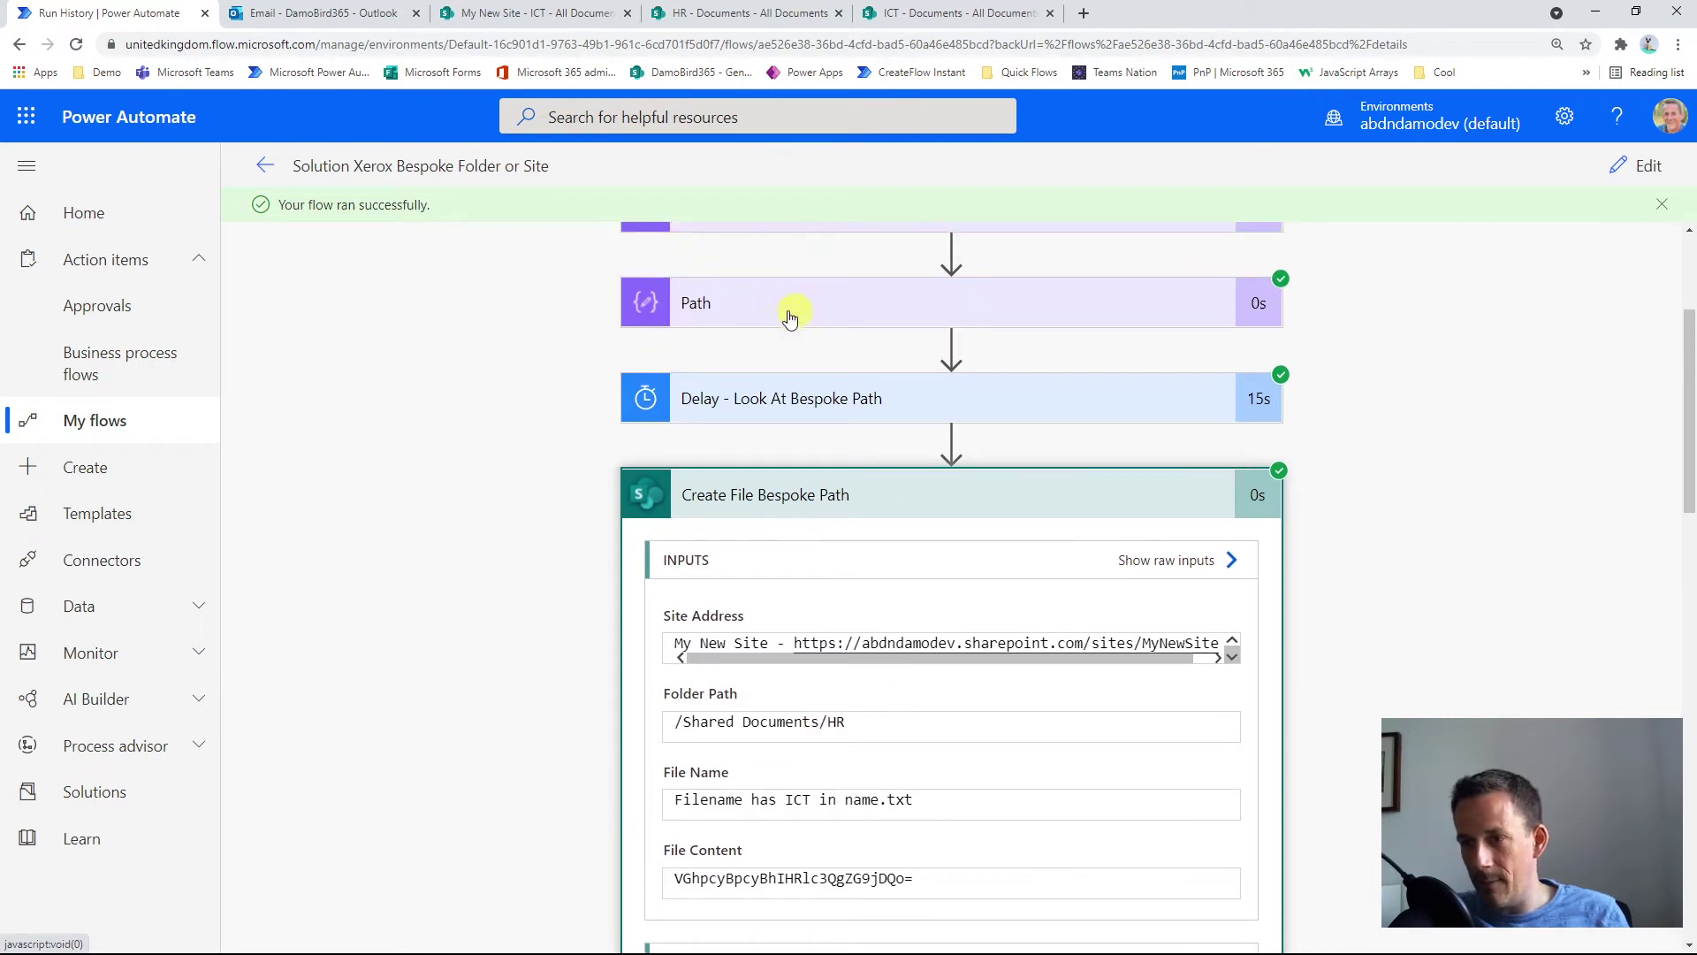
left_click(822, 495)
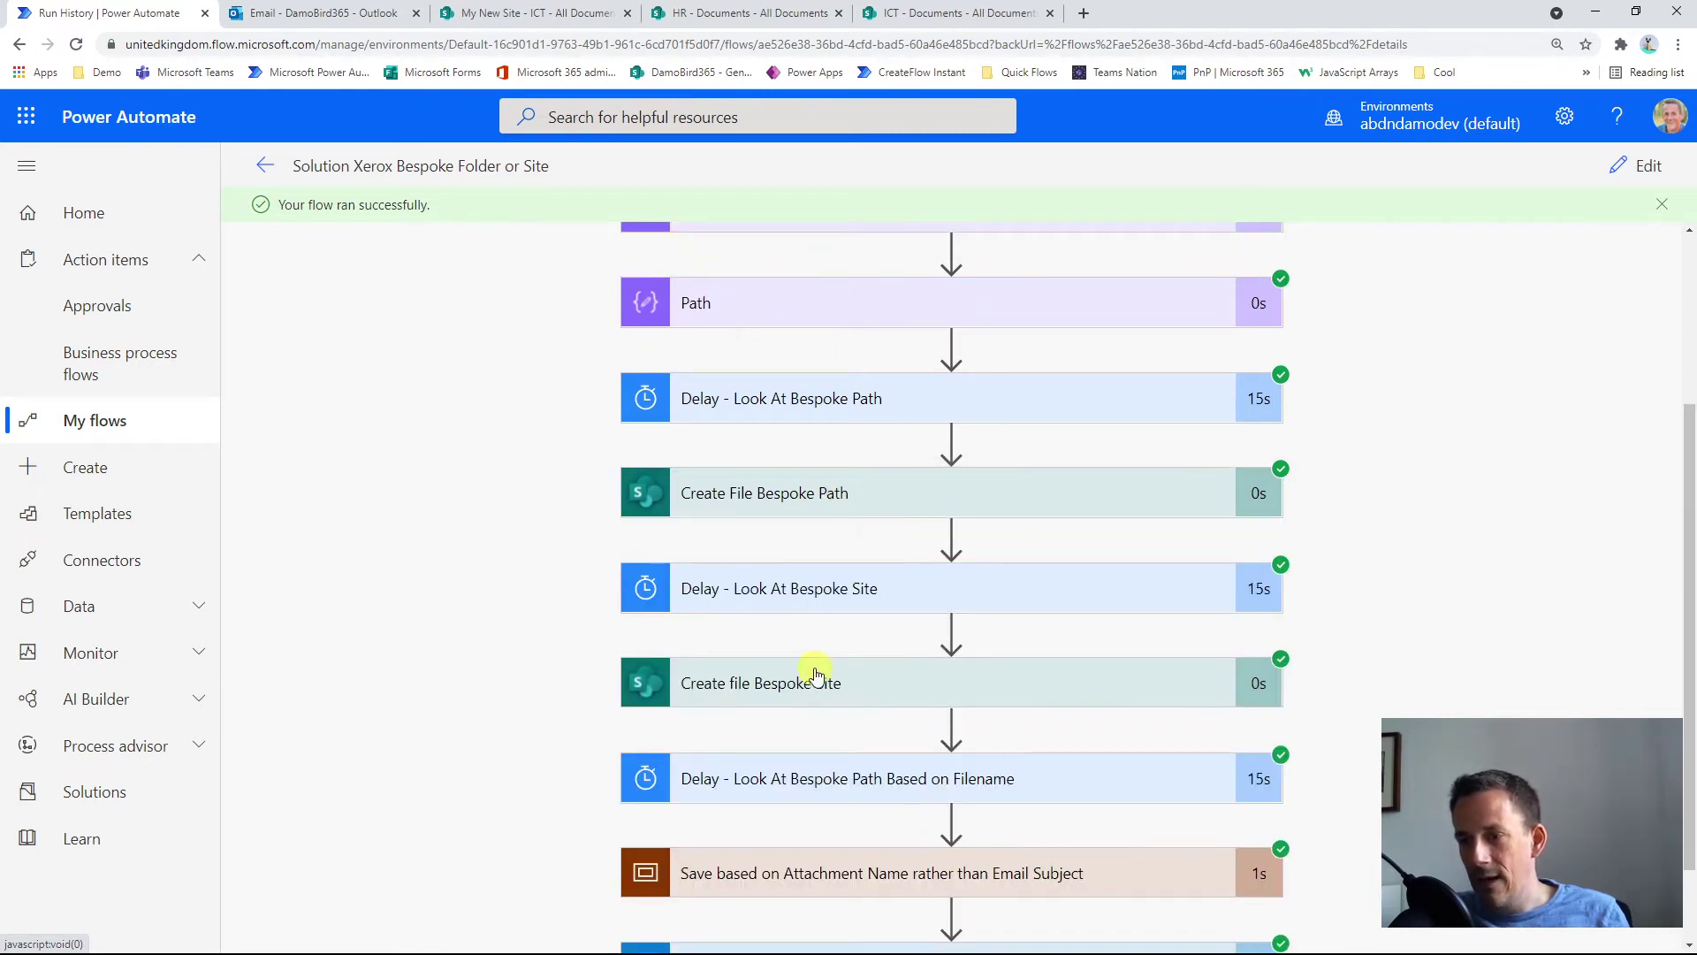
Check the site address, folder path and file name used by the Create file Bespoke Site action.
left_click(913, 664)
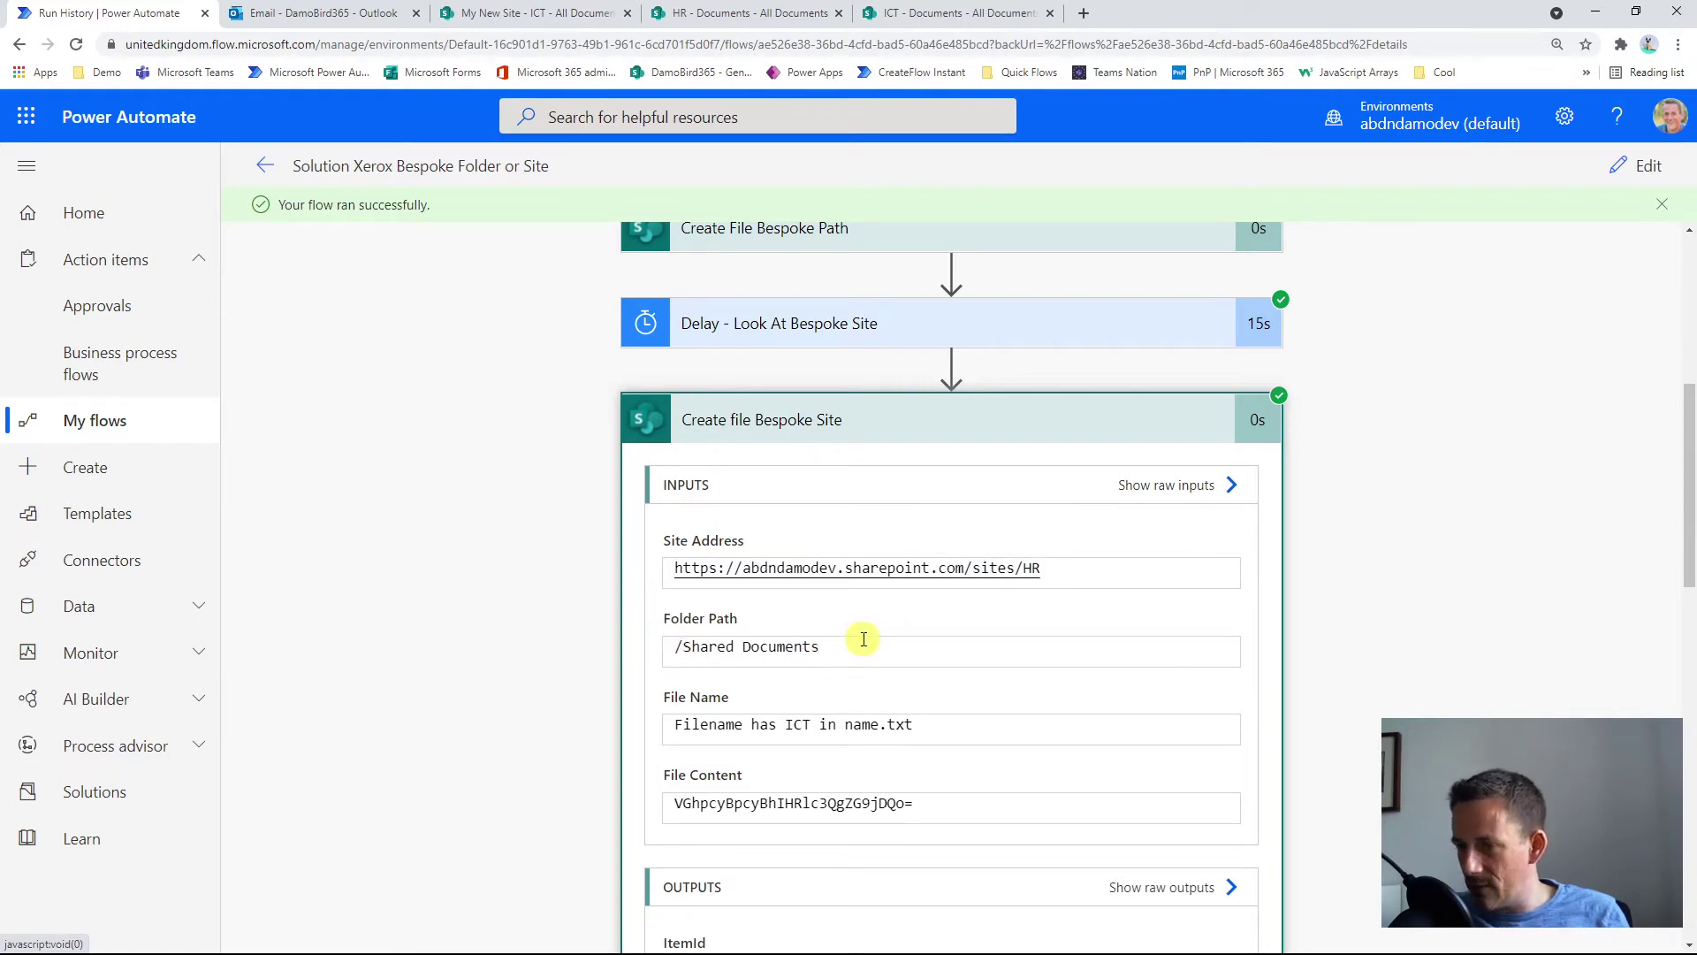
scroll(906, 645, "down", 2)
scroll(894, 462, "up", 2)
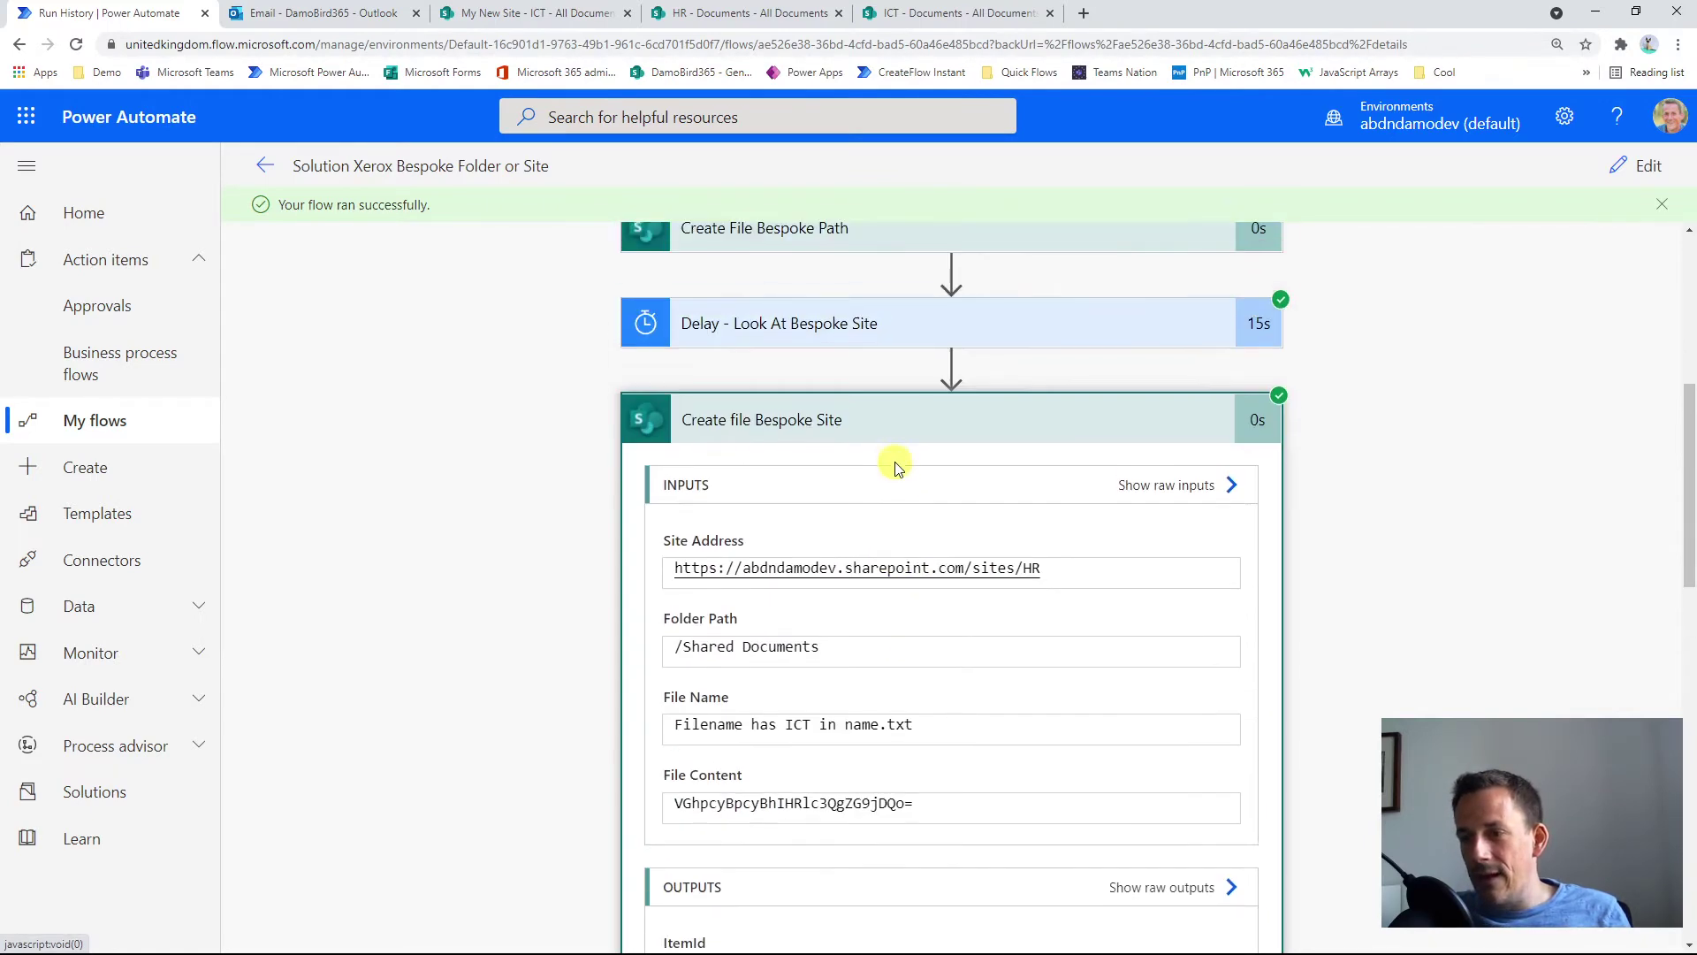
left_click(888, 428)
Expand the scope that saves by attachment name and its Apply to each loop, and examine the FilterFindPathOnFilename action's inputs and outputs.
left_click(791, 769)
scroll(1065, 565, "down", 1)
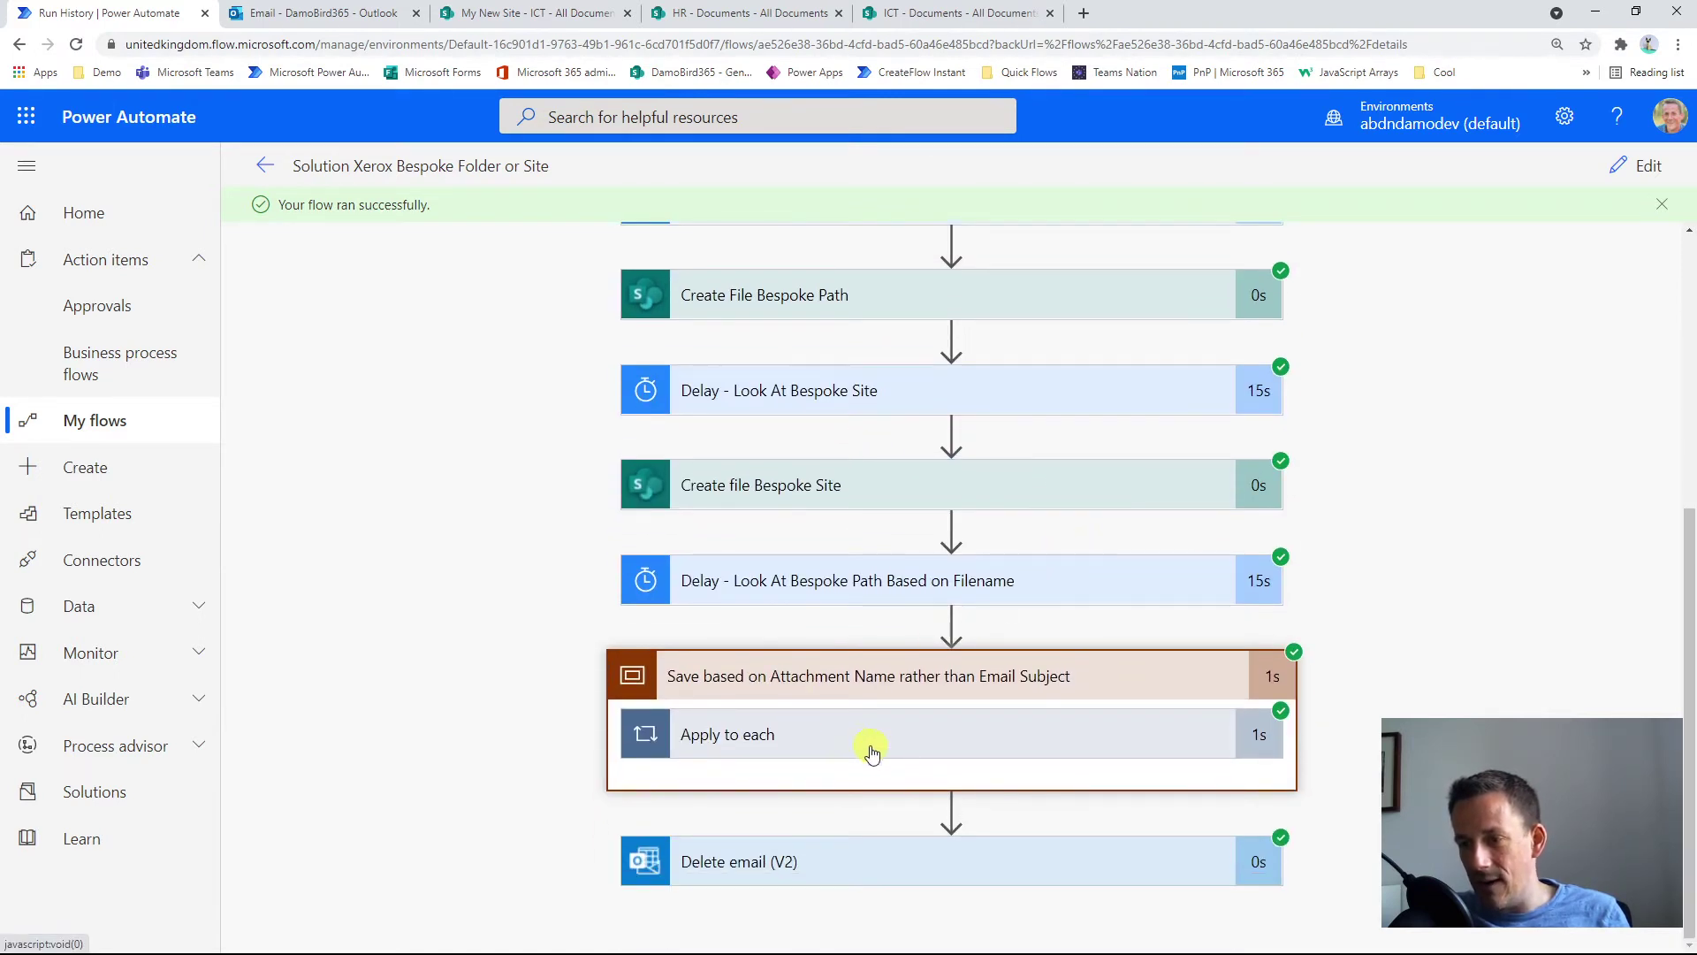
left_click(873, 749)
scroll(910, 739, "down", 2)
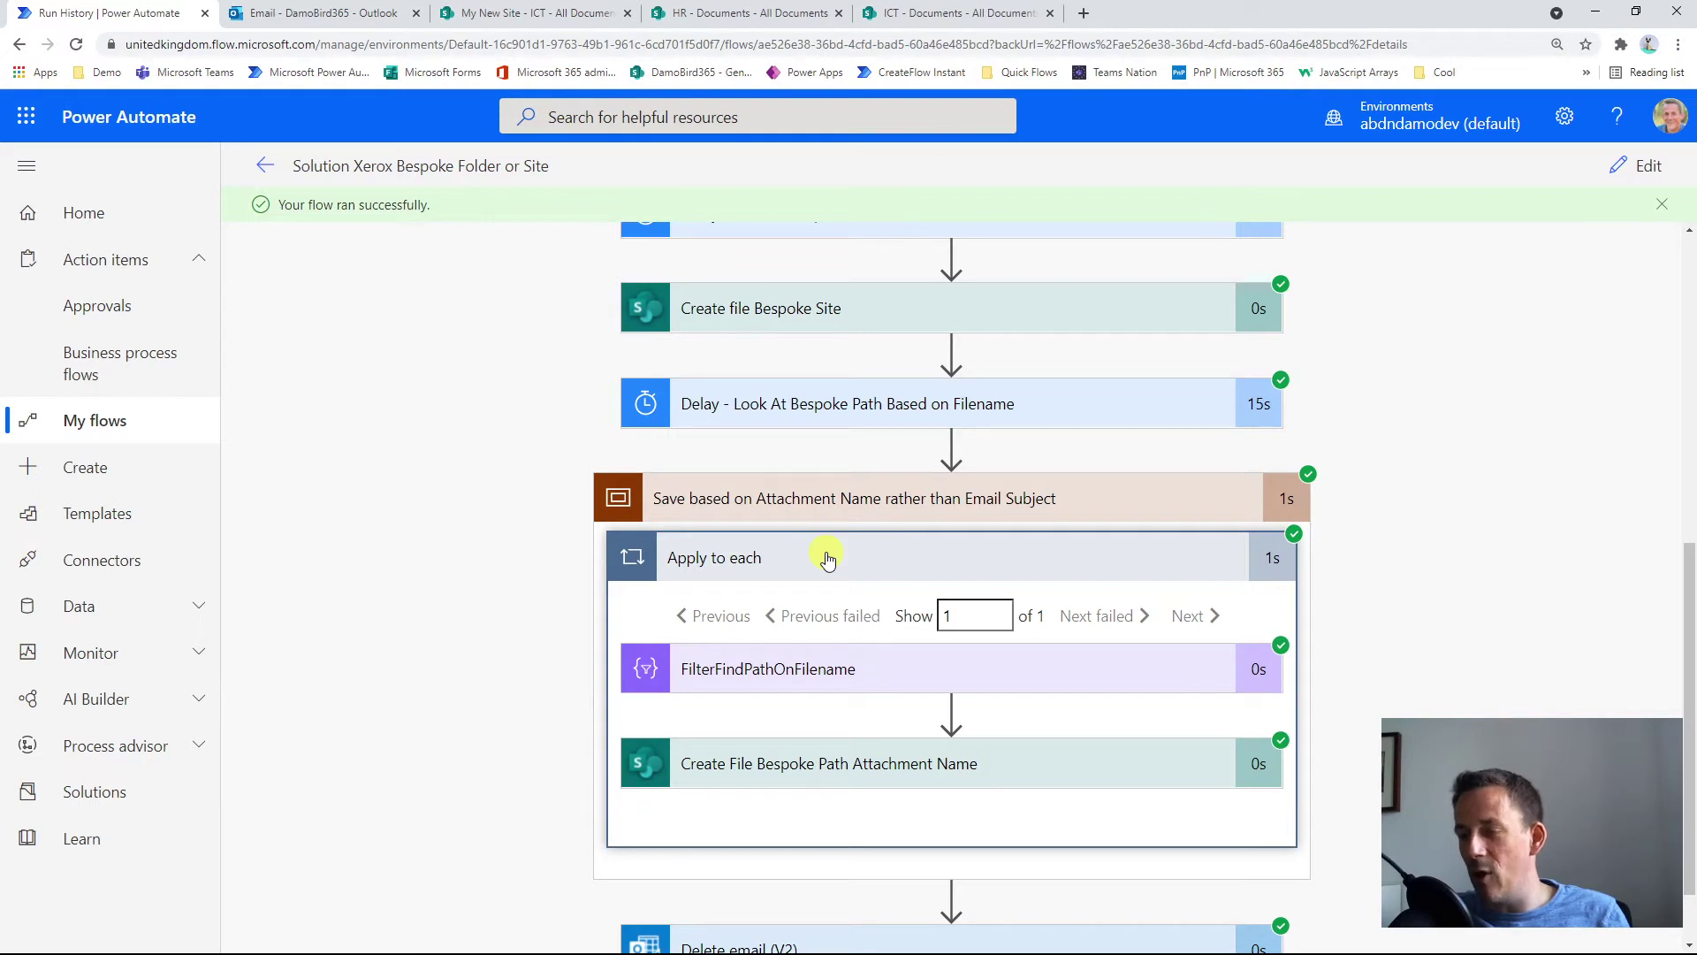
scroll(827, 559, "down", 1)
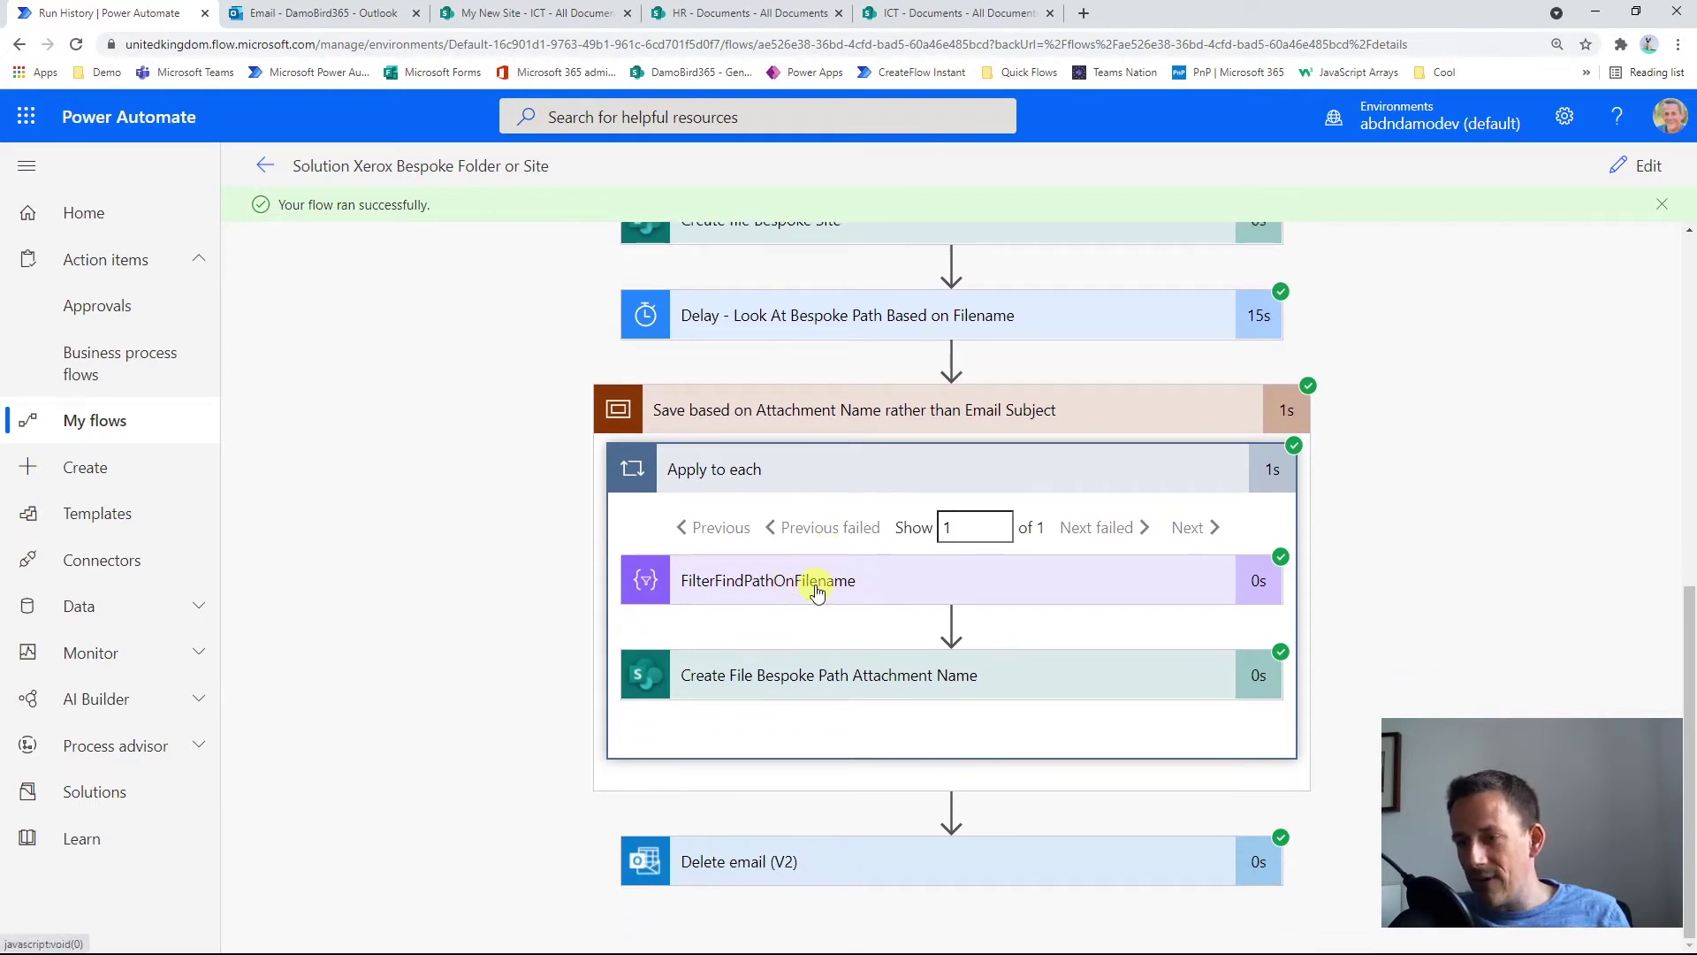
left_click(818, 590)
scroll(825, 598, "down", 3)
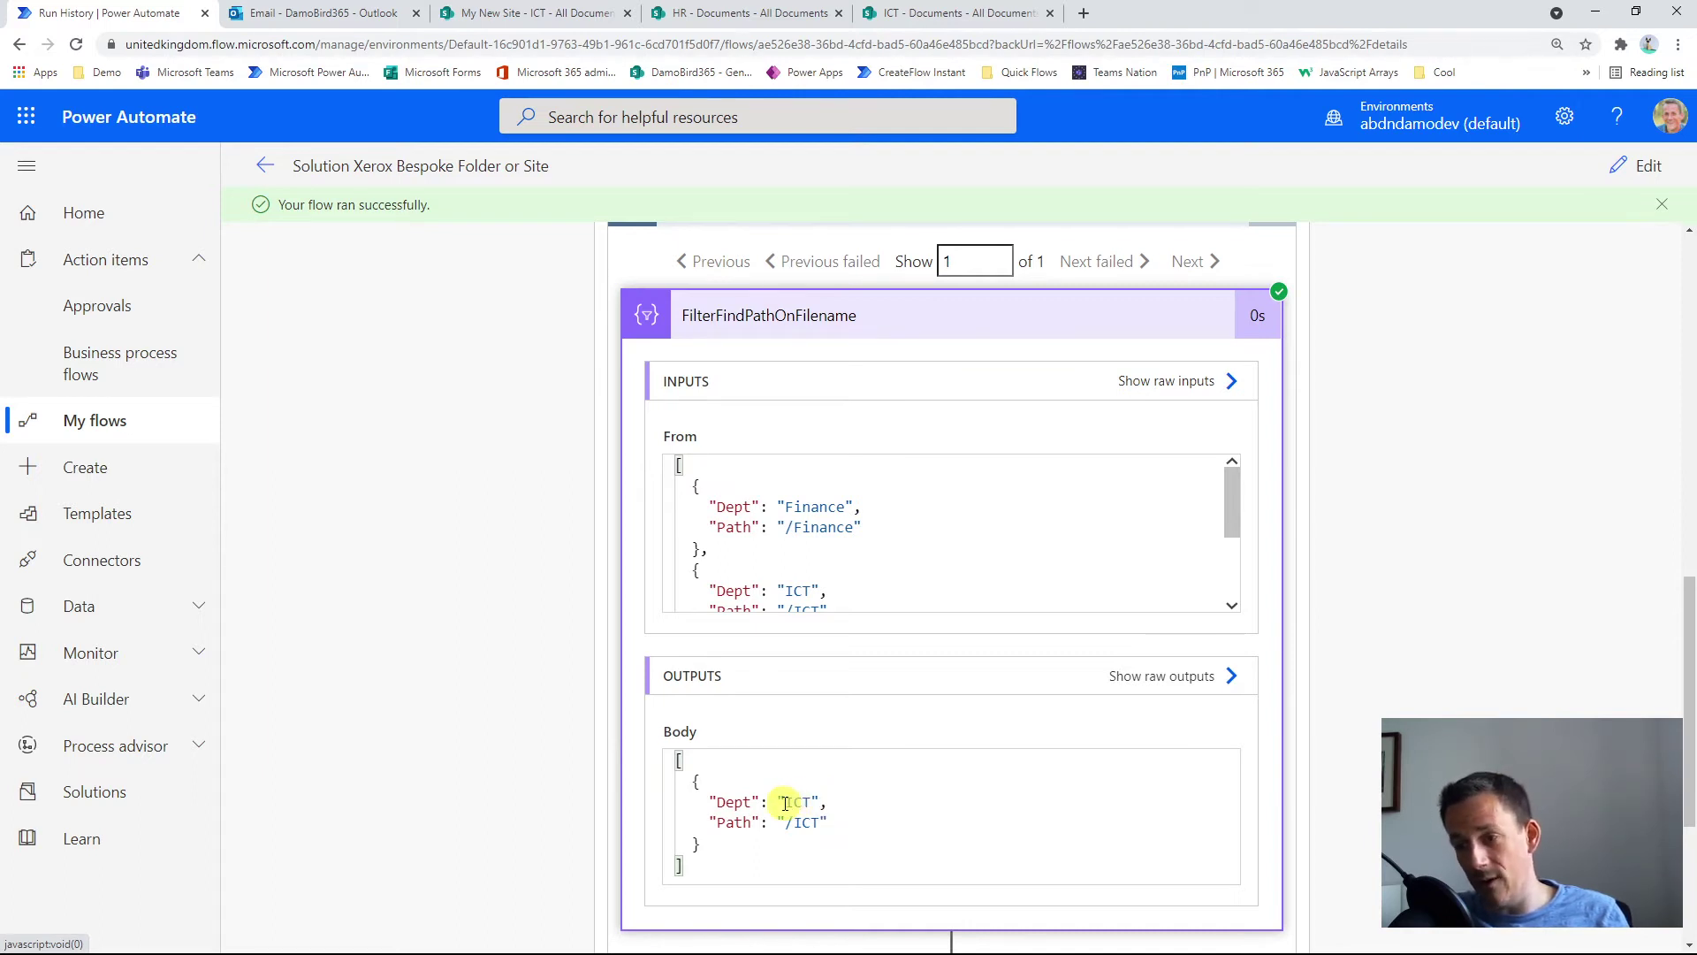
scroll(784, 707, "down", 3)
scroll(783, 798, "up", 5)
left_click(847, 513)
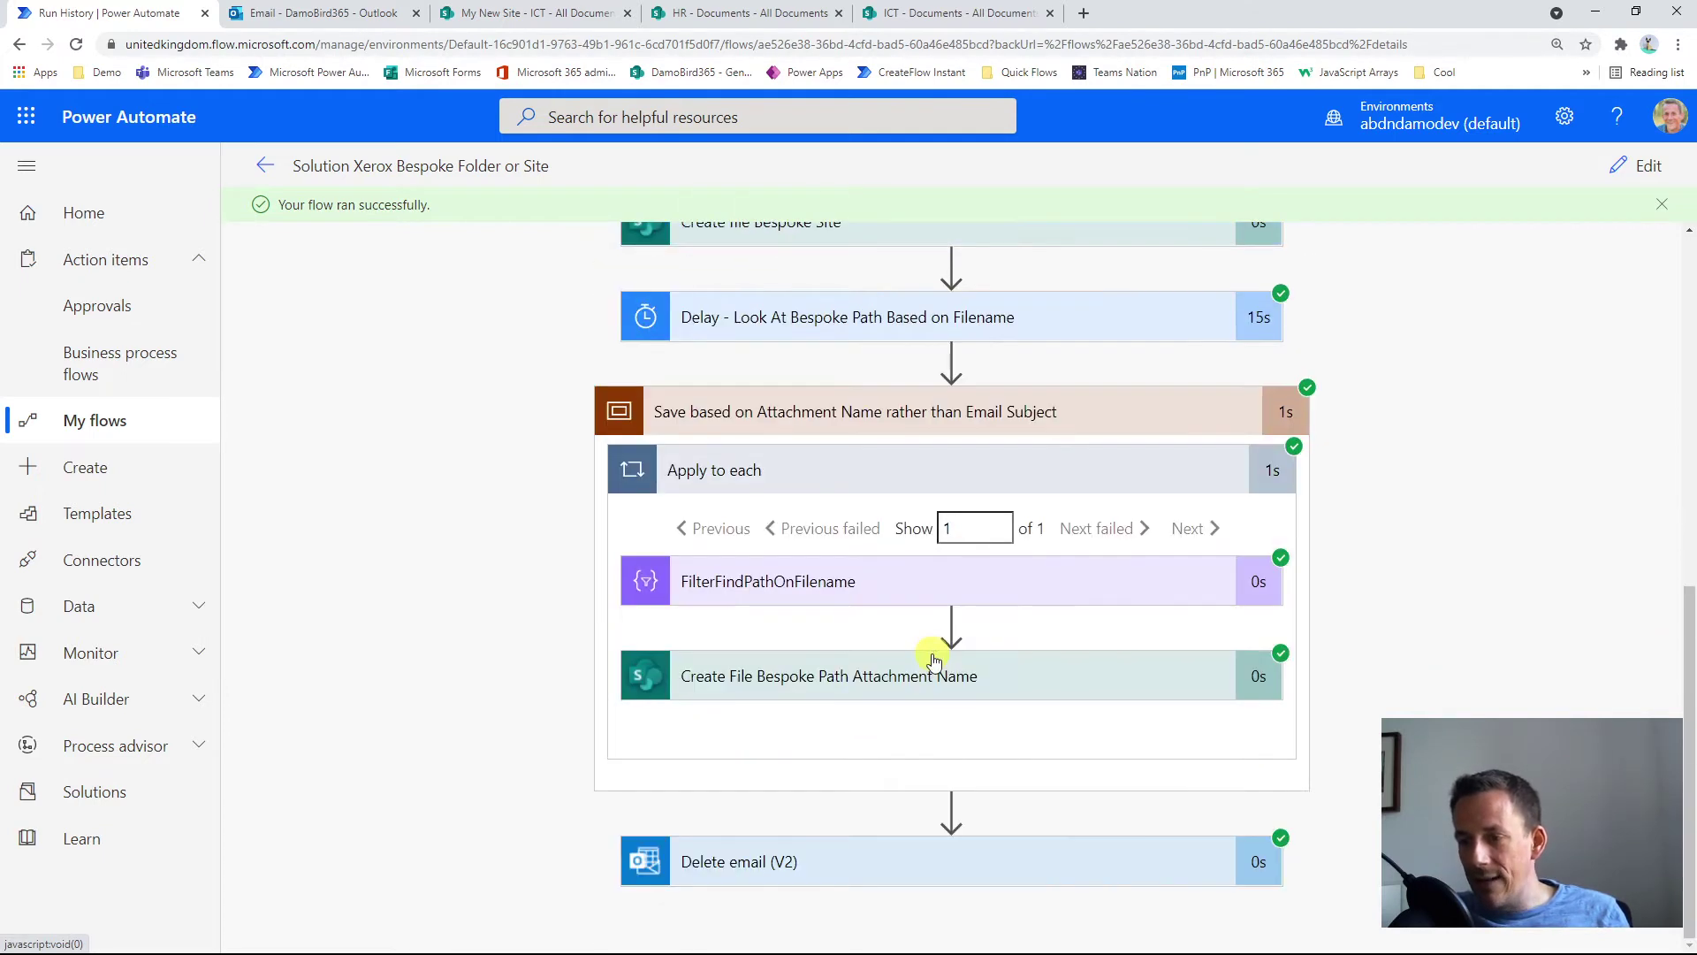
Examine the folder path and file name used by the Create File Bespoke Path Attachment Name action, and collapse it.
left_click(774, 688)
scroll(875, 677, "down", 2)
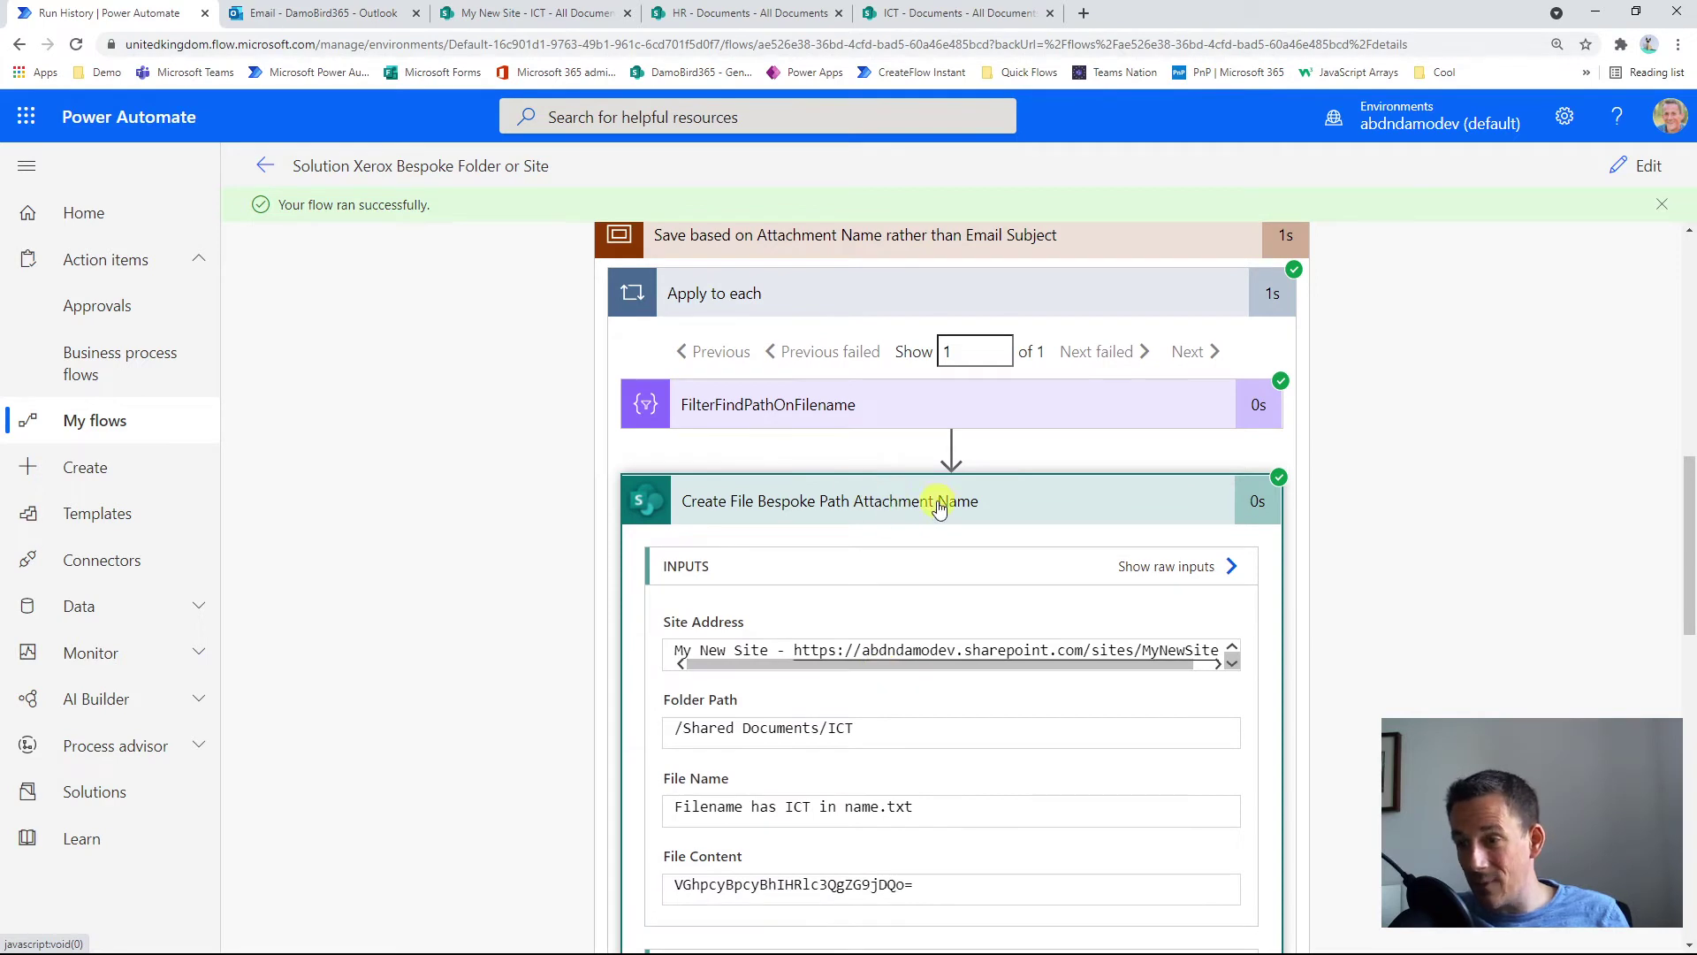
scroll(942, 521, "down", 1)
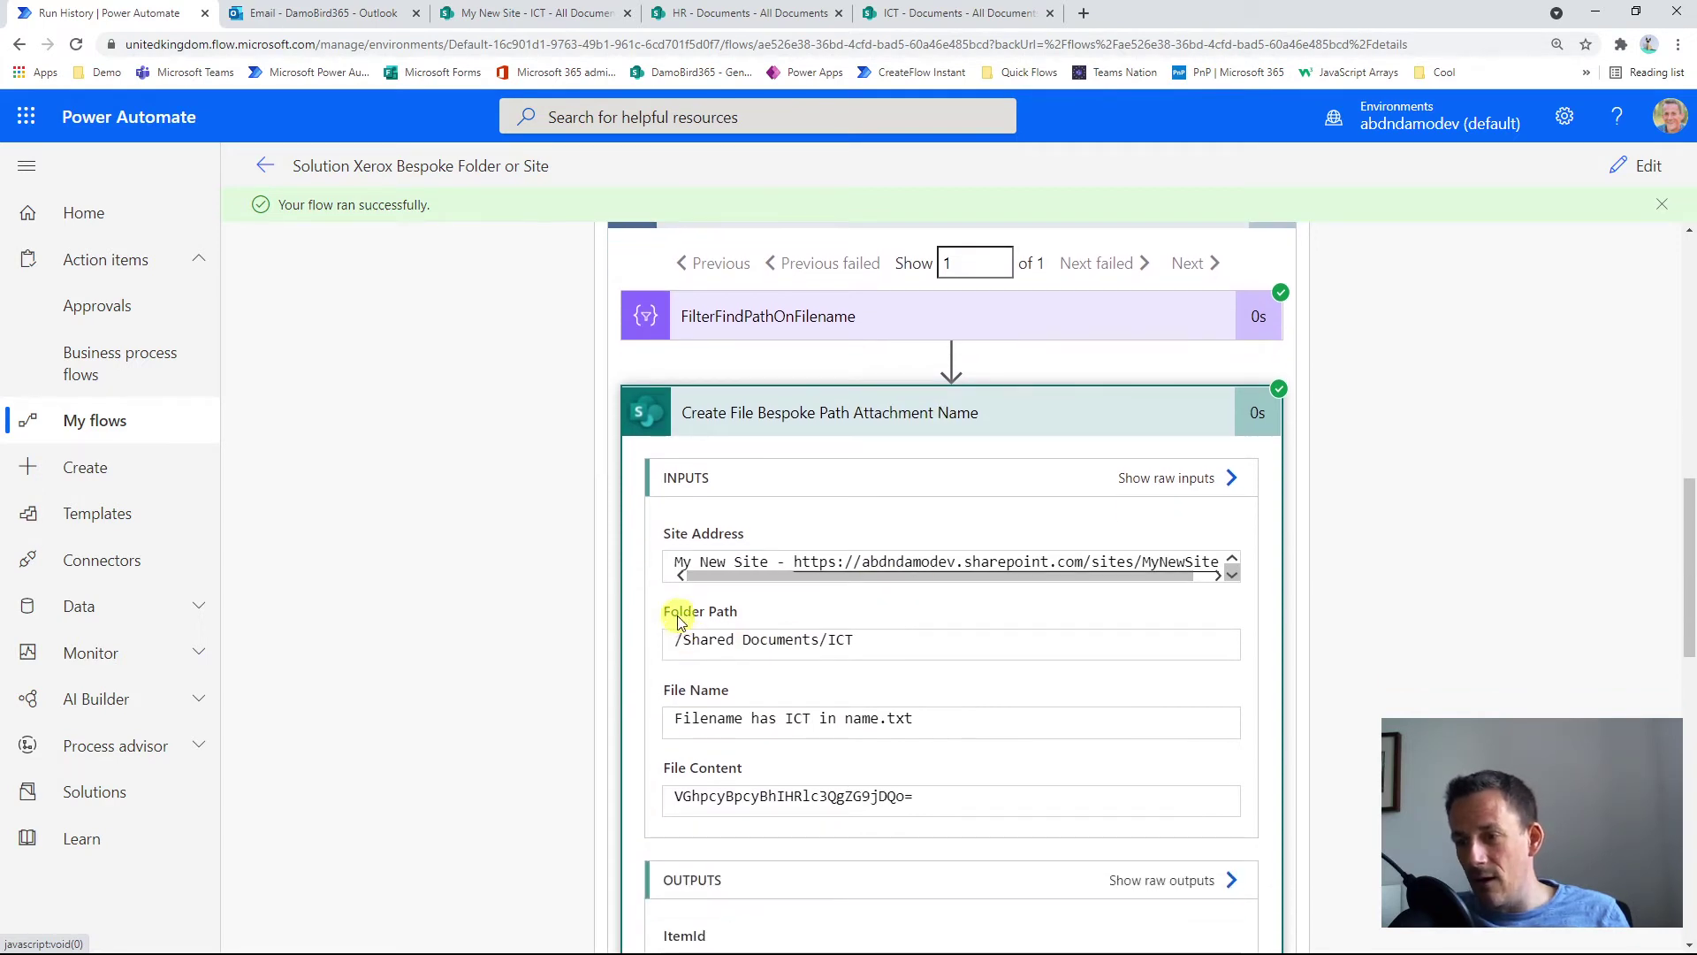
left_click_drag(821, 639, 902, 642)
left_click(880, 638)
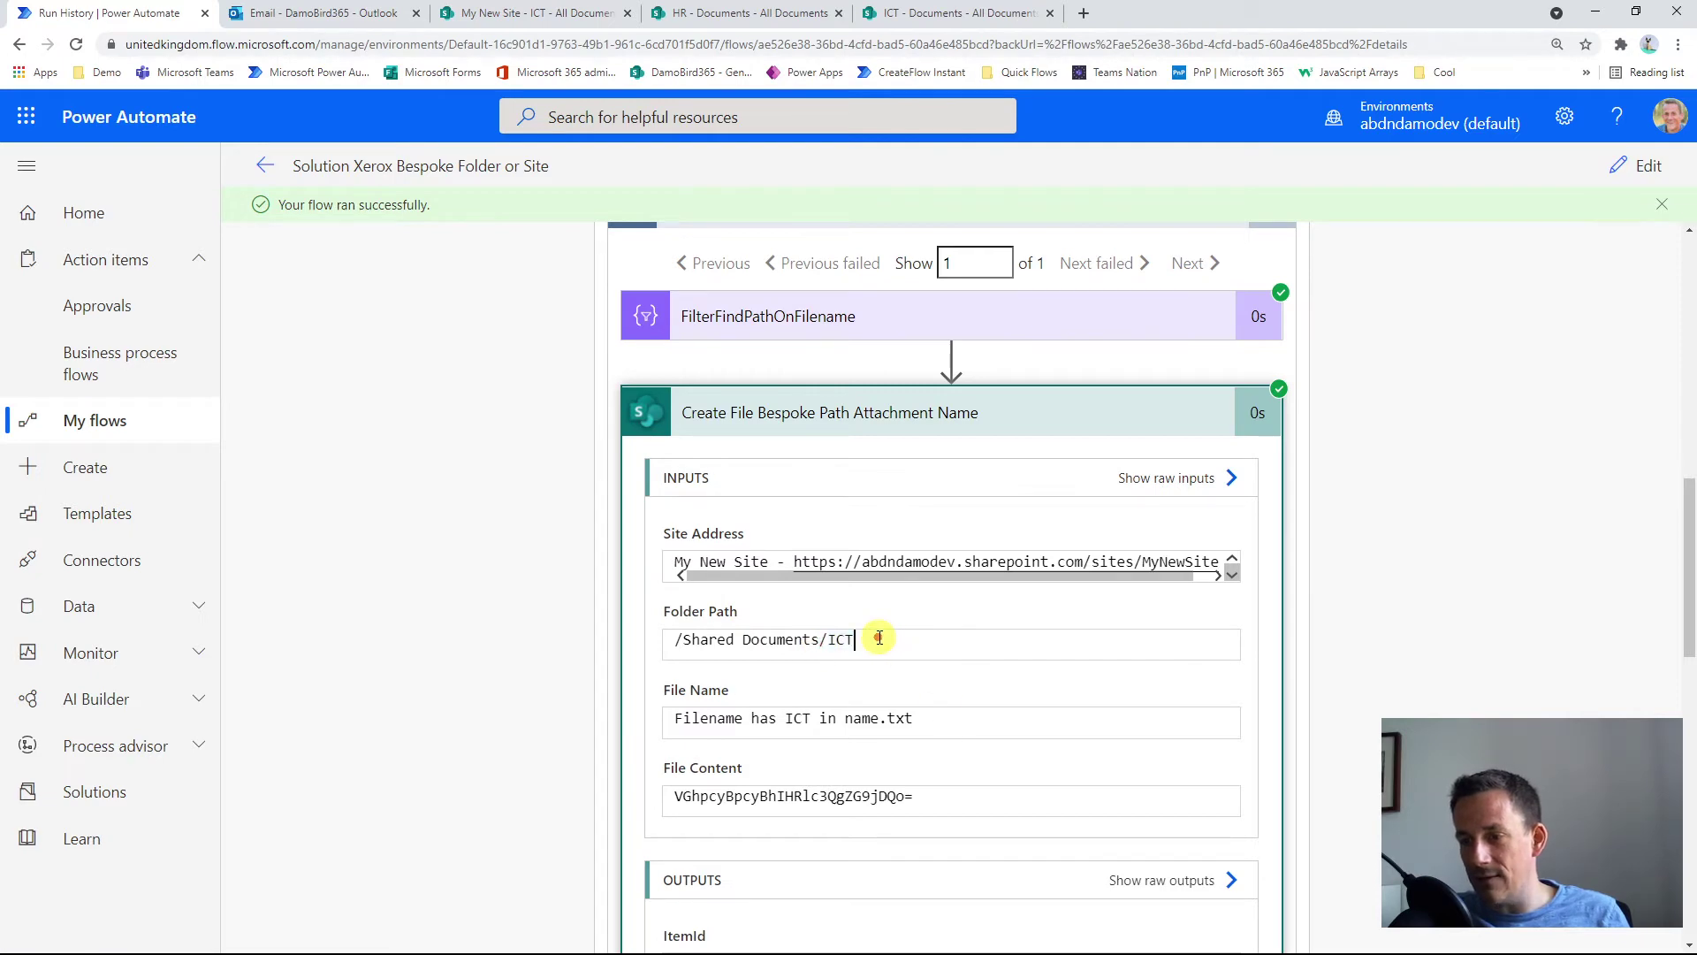
scroll(898, 672, "down", 1)
scroll(898, 672, "down", 3)
scroll(908, 692, "up", 5)
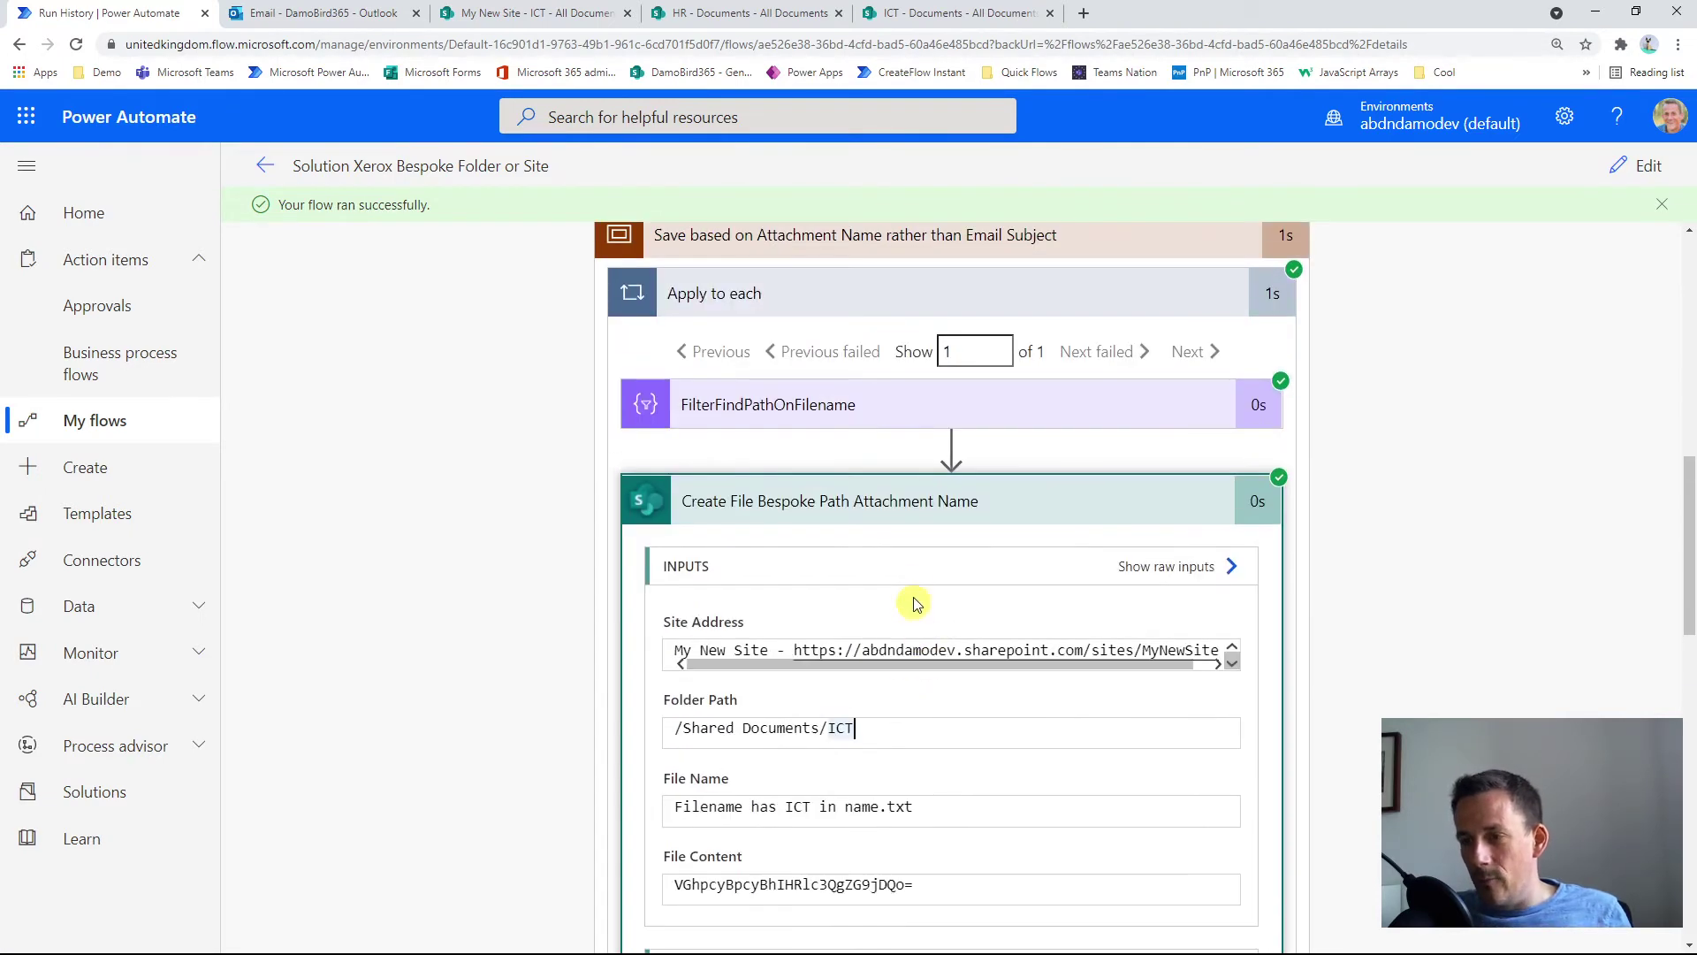
left_click(909, 502)
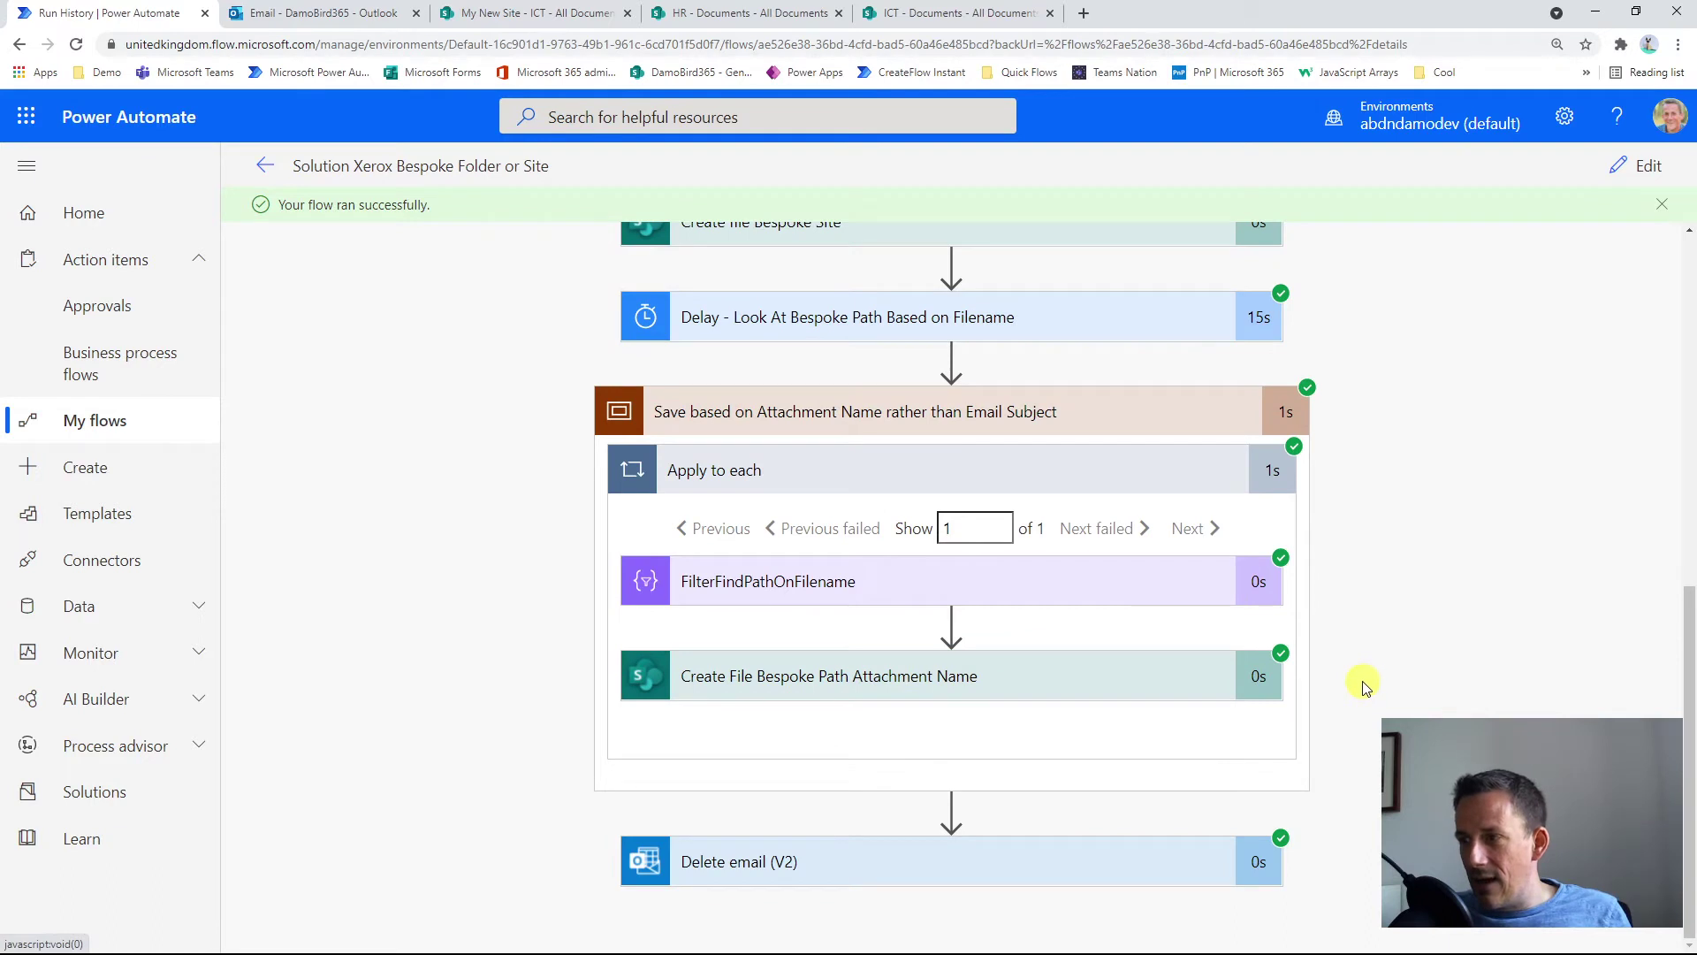
Open the flow for editing and review the email trigger's settings and the Parameters action's department and path array.
left_click(1641, 167)
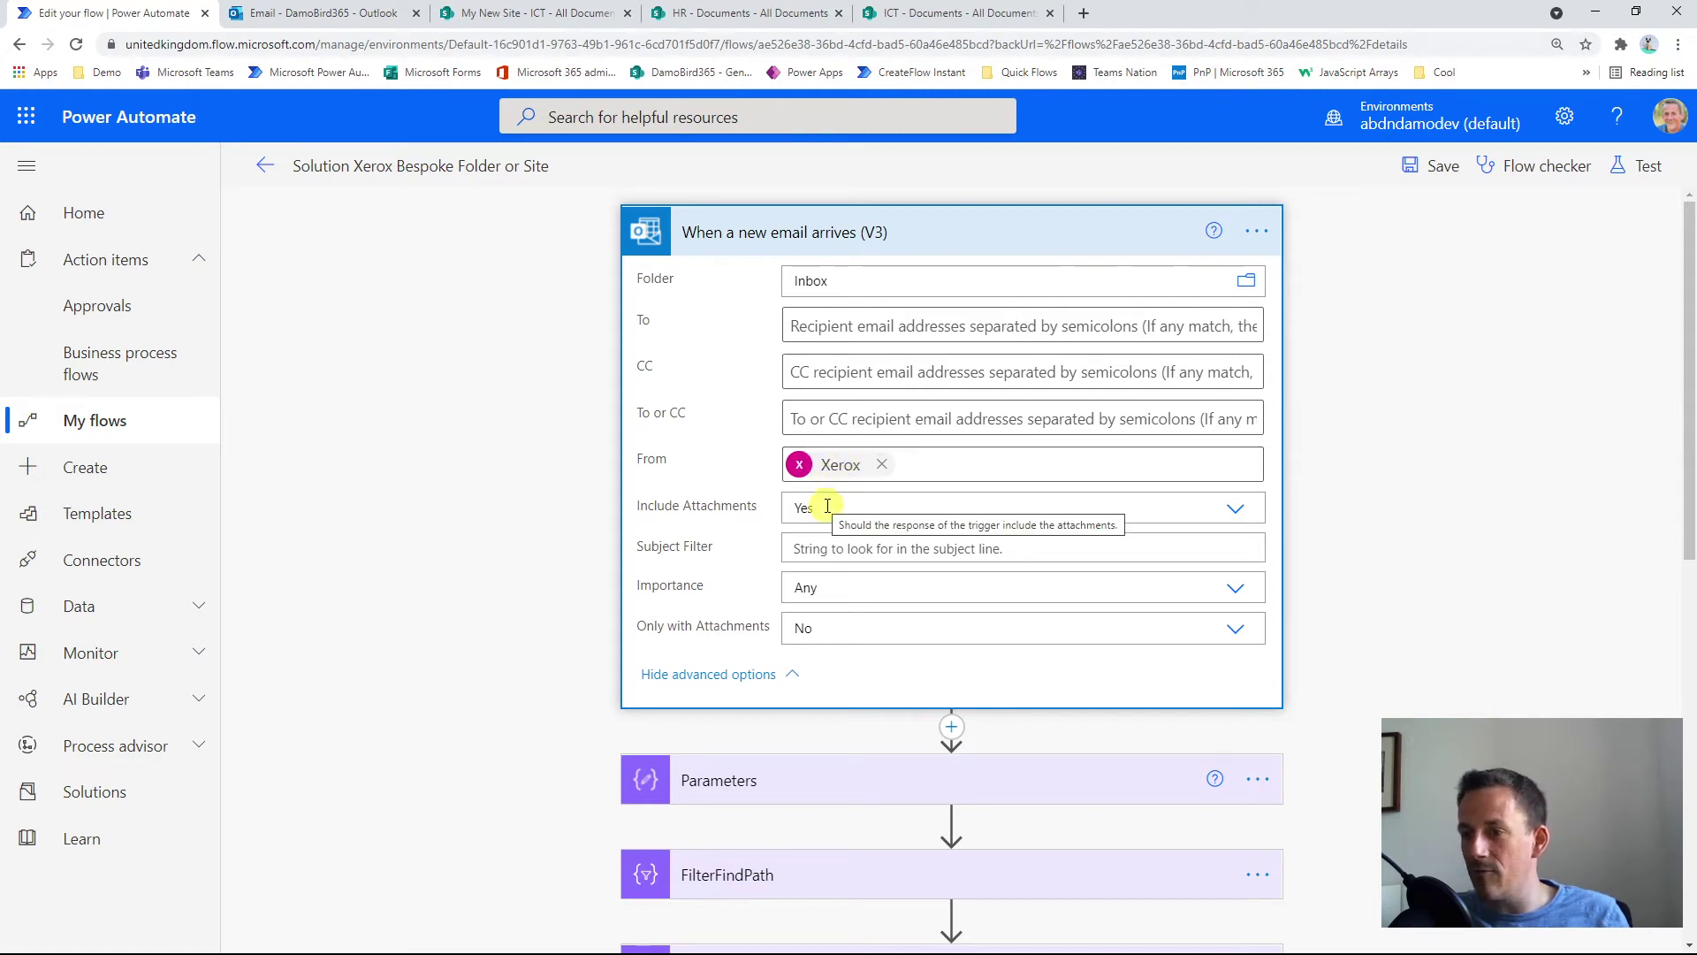
left_click(936, 232)
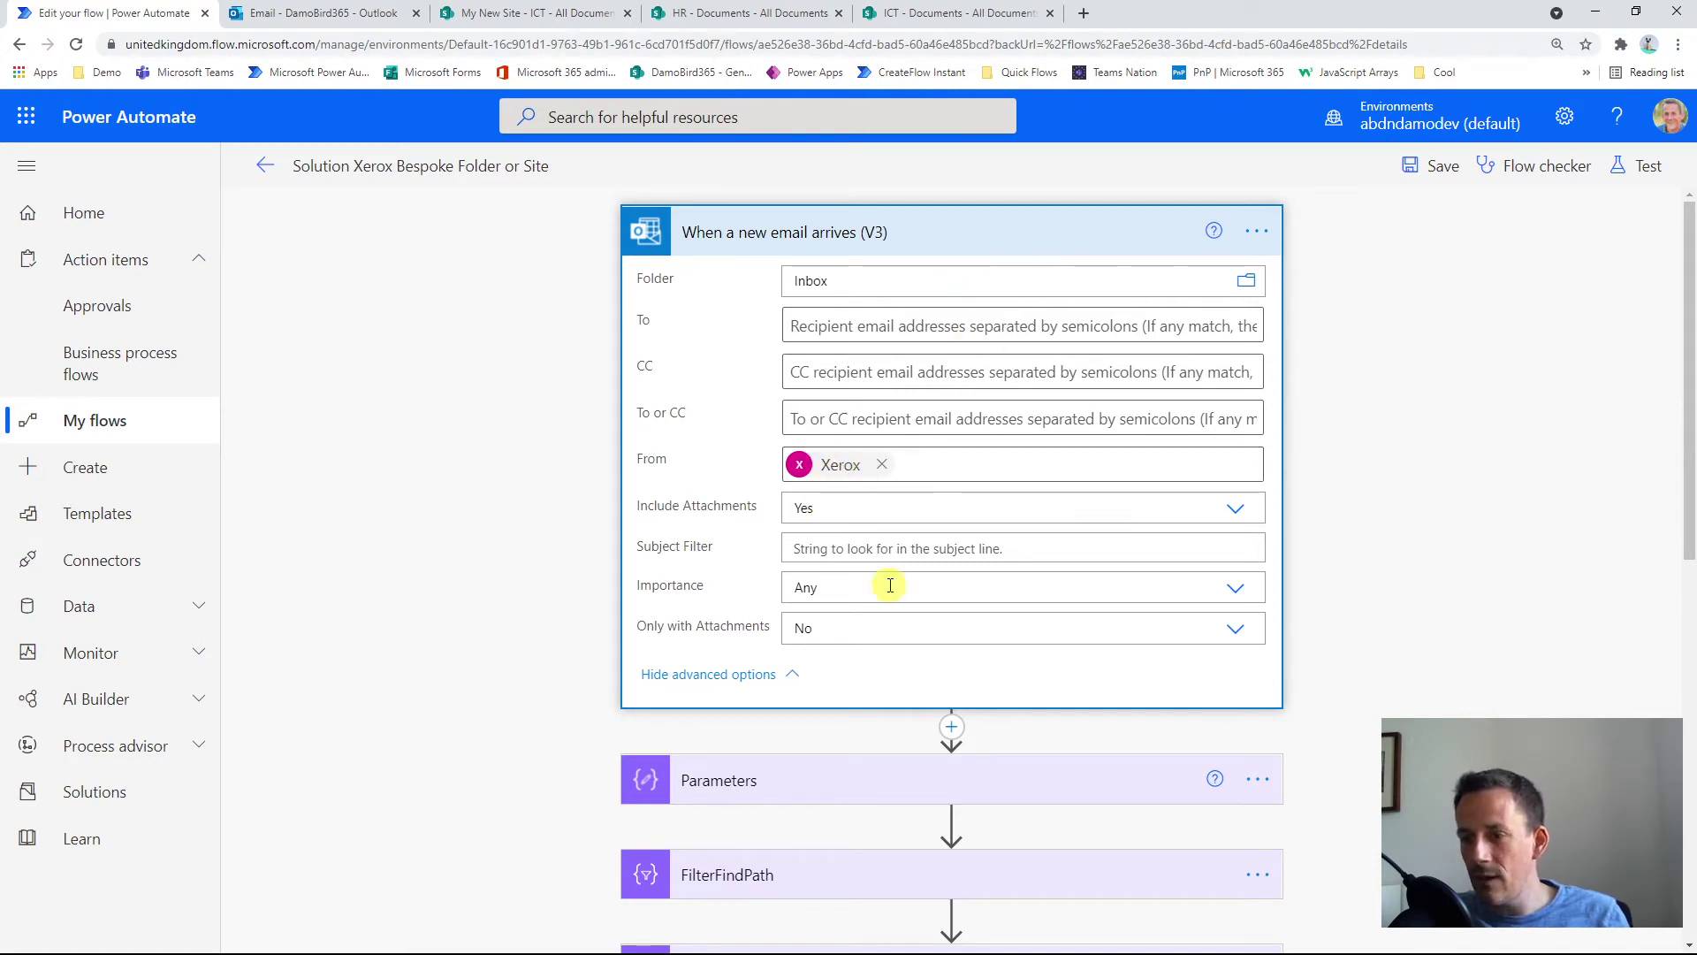
left_click(855, 329)
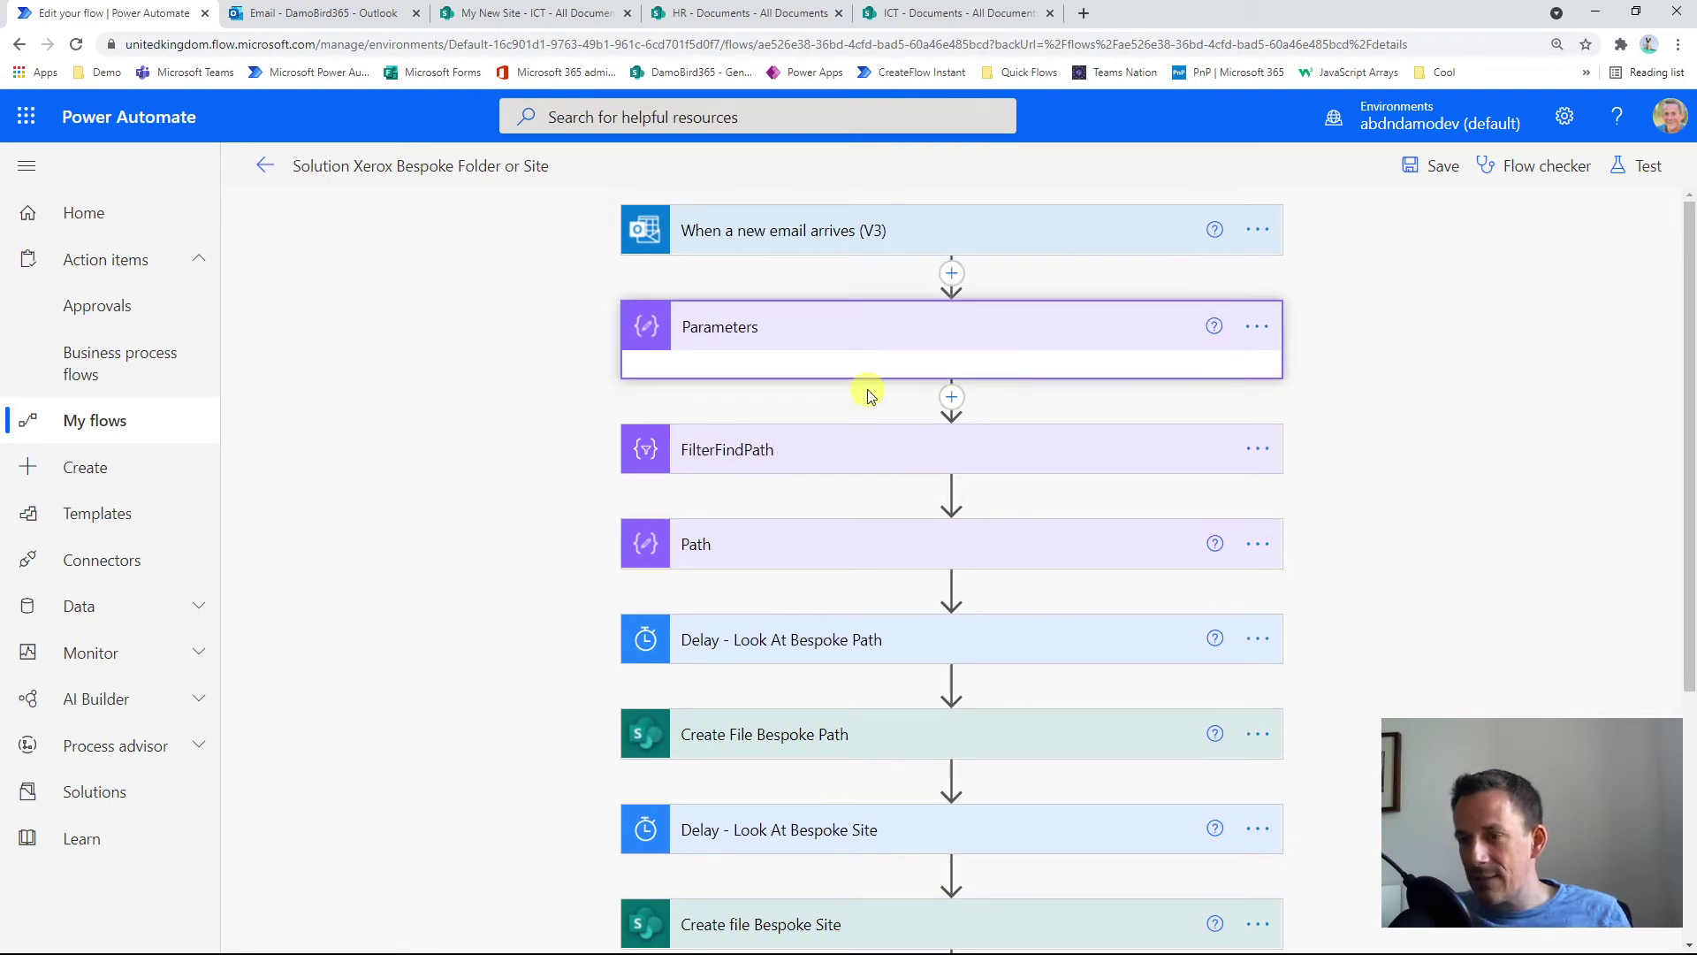
left_click(898, 330)
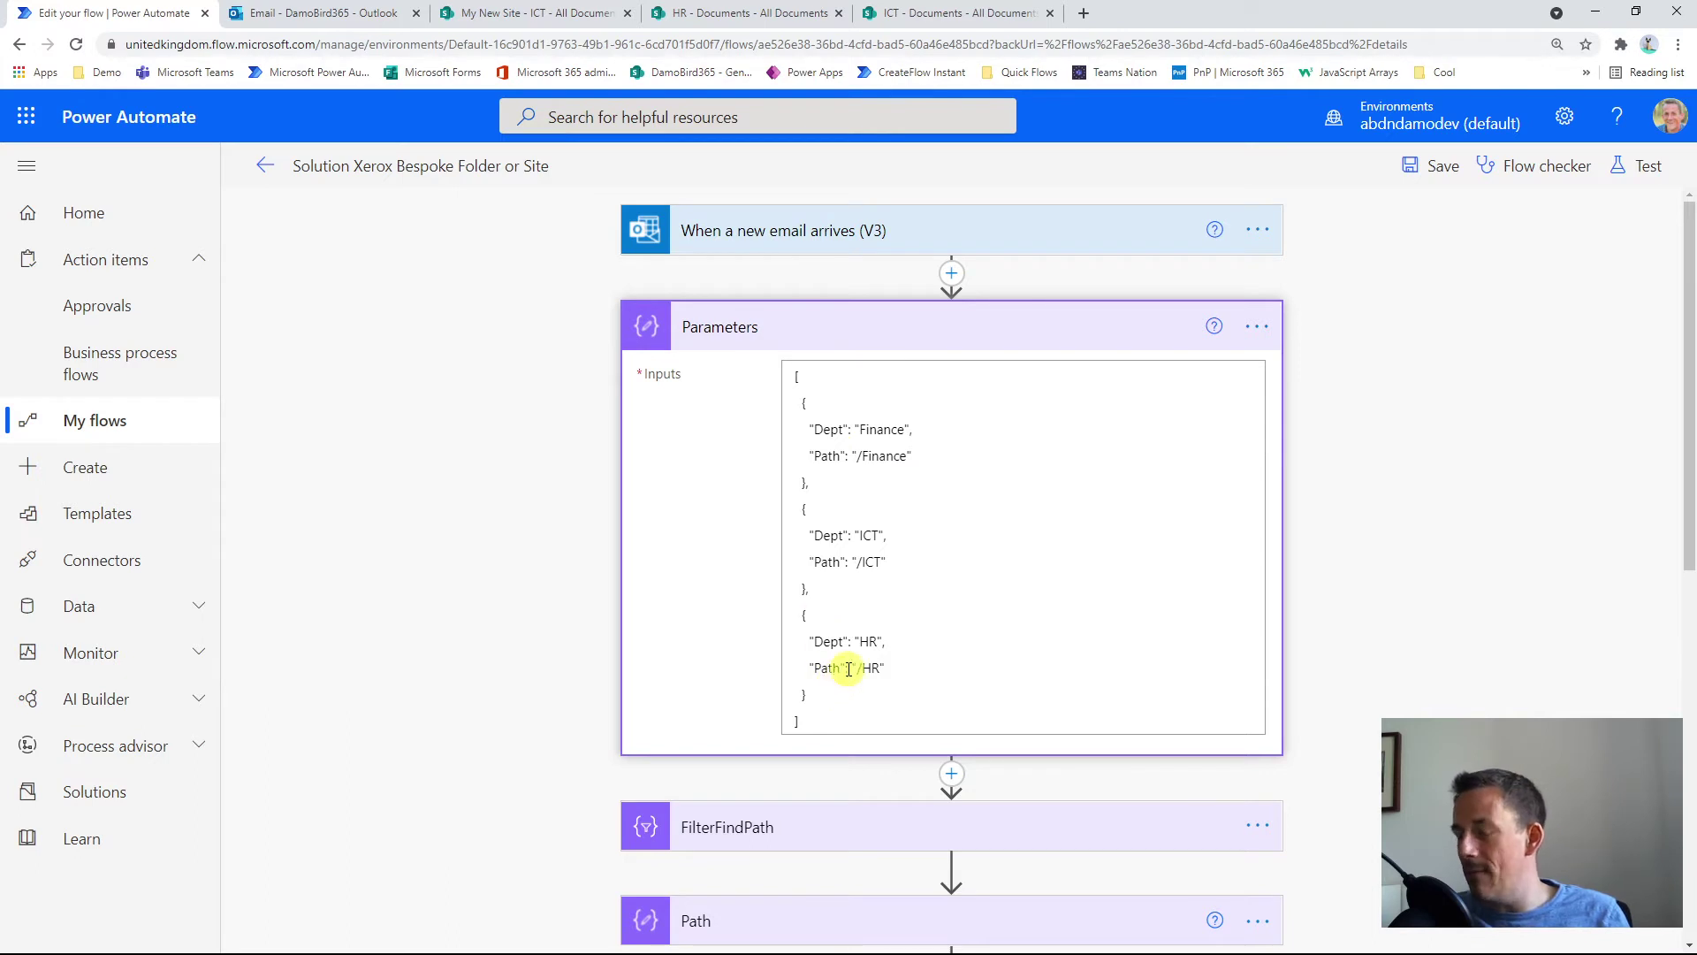
scroll(874, 626, "down", 1)
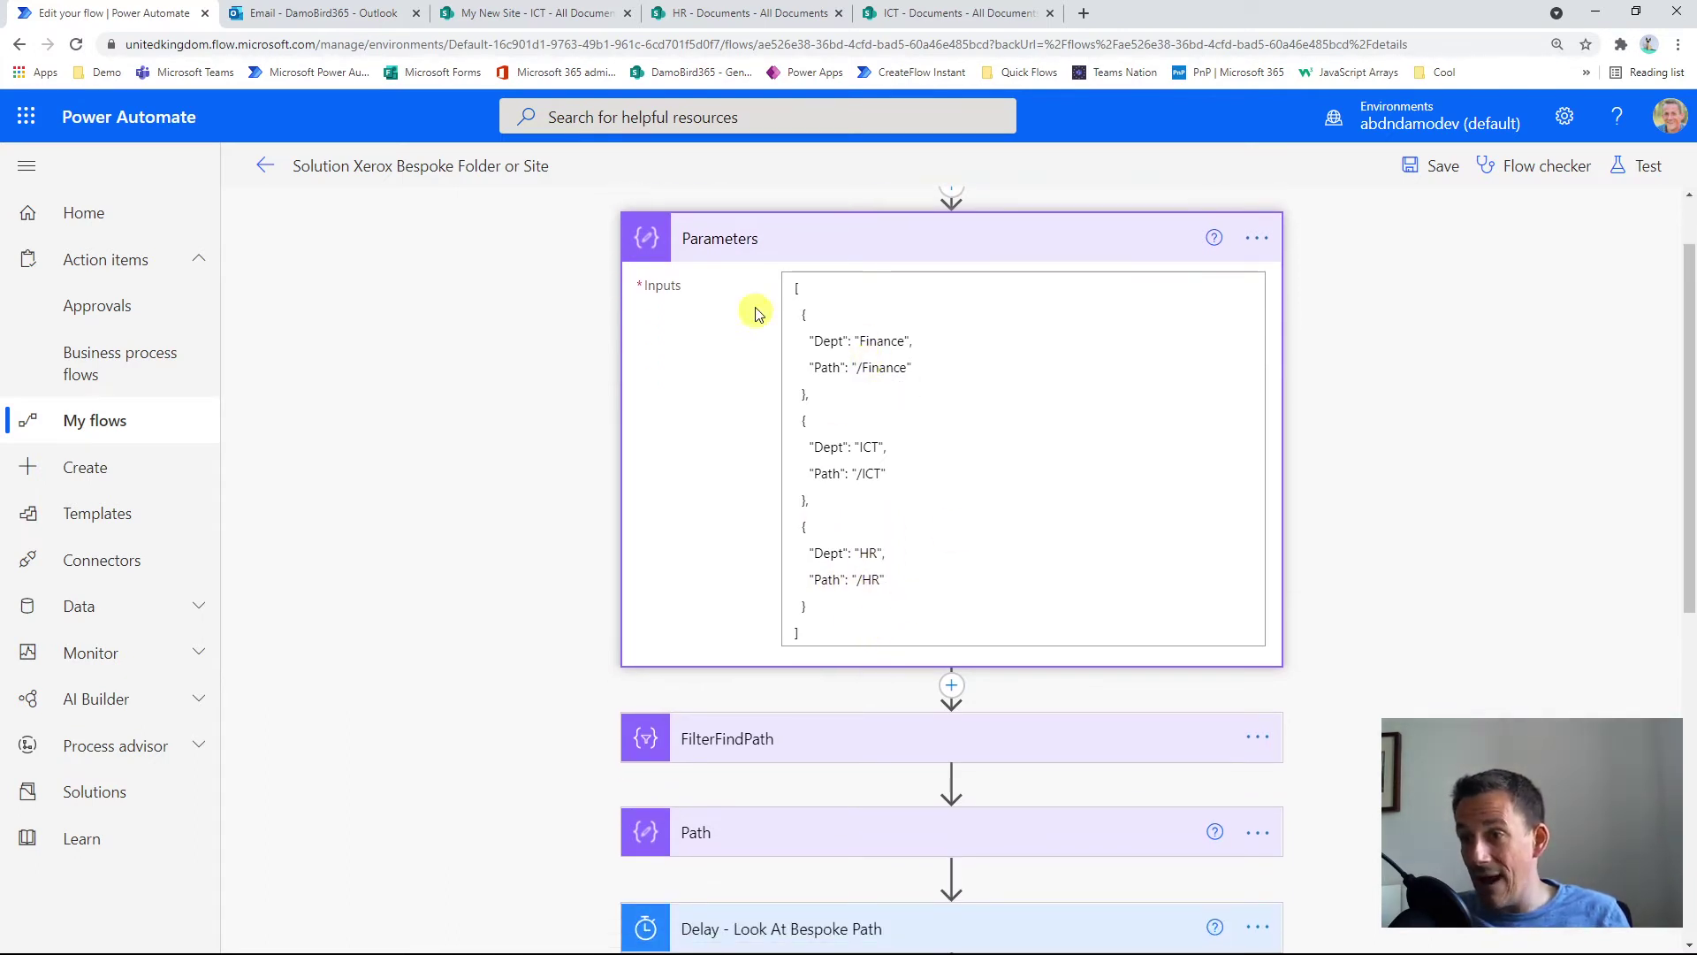
Collapse the Parameters action, and examine how the FilterFindPath action matches the email subject to the department before collapsing it.
left_click(925, 246)
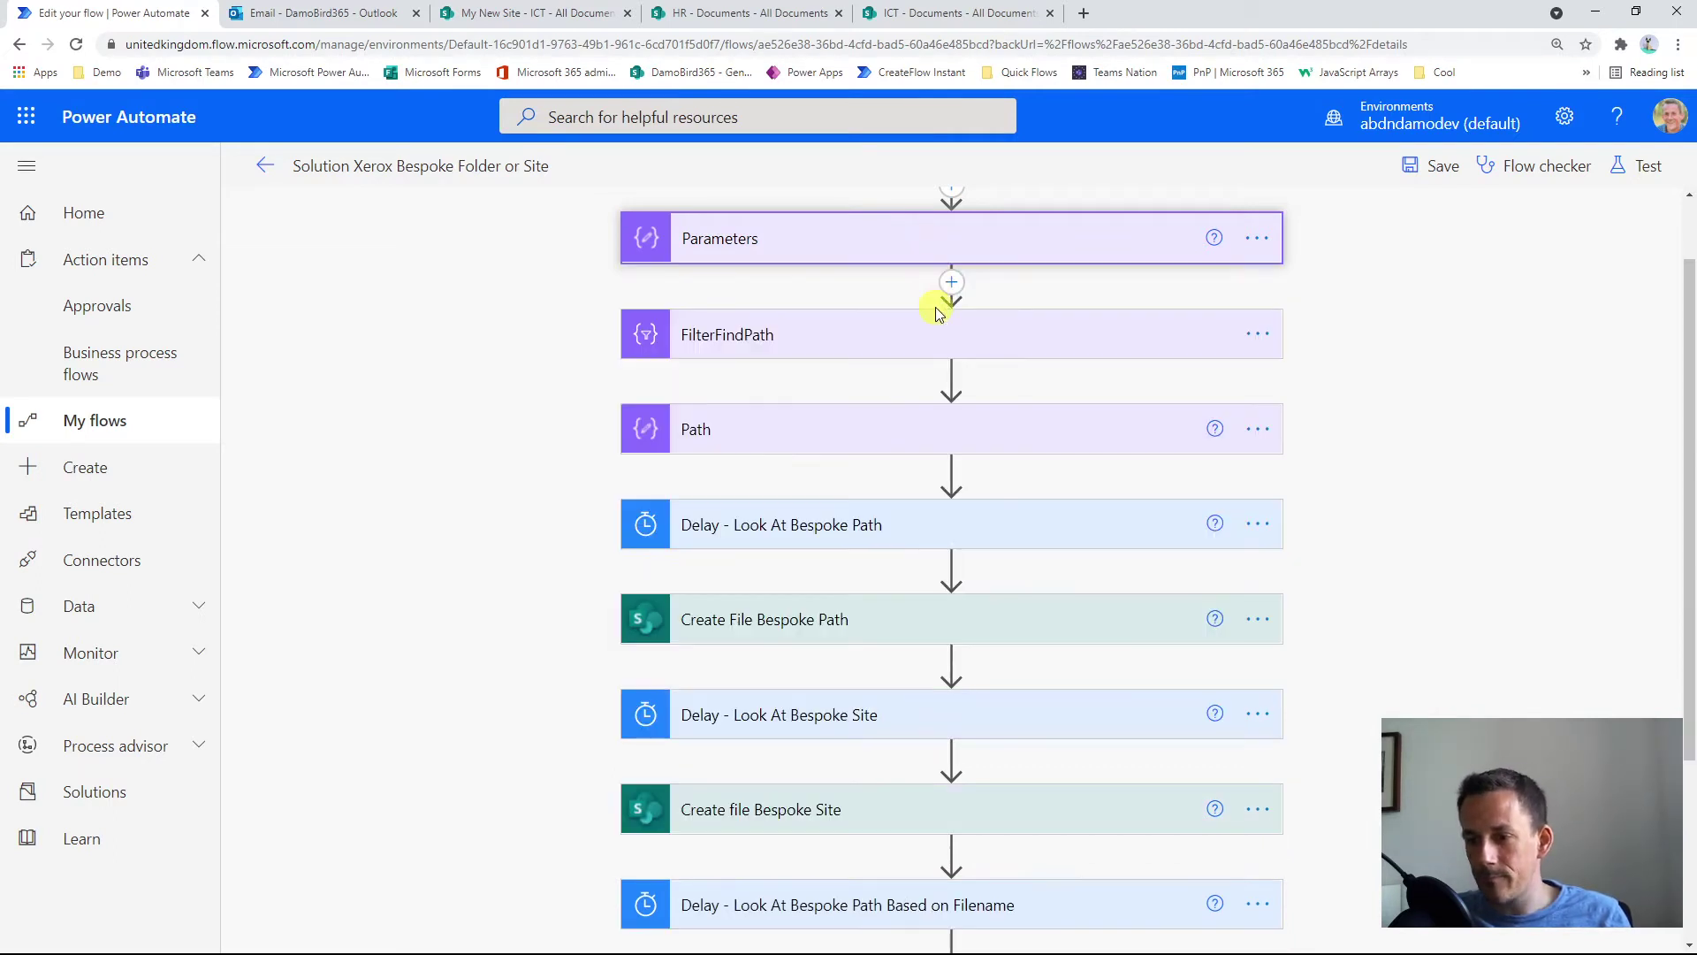
left_click(761, 335)
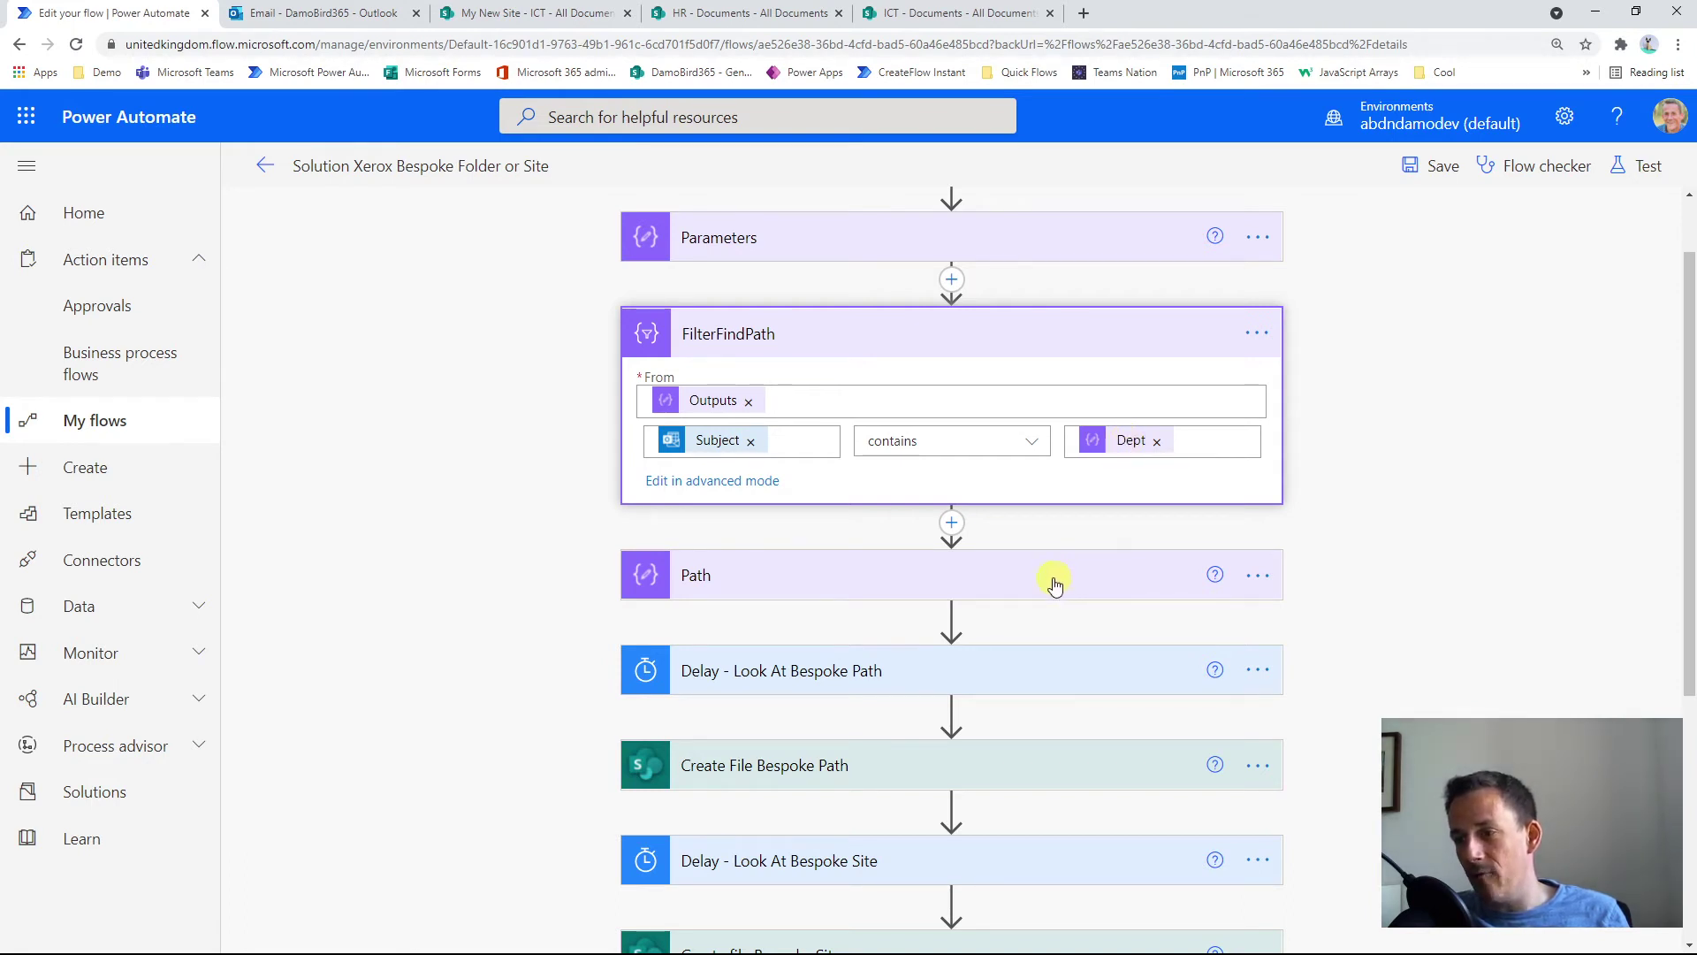
left_click(982, 341)
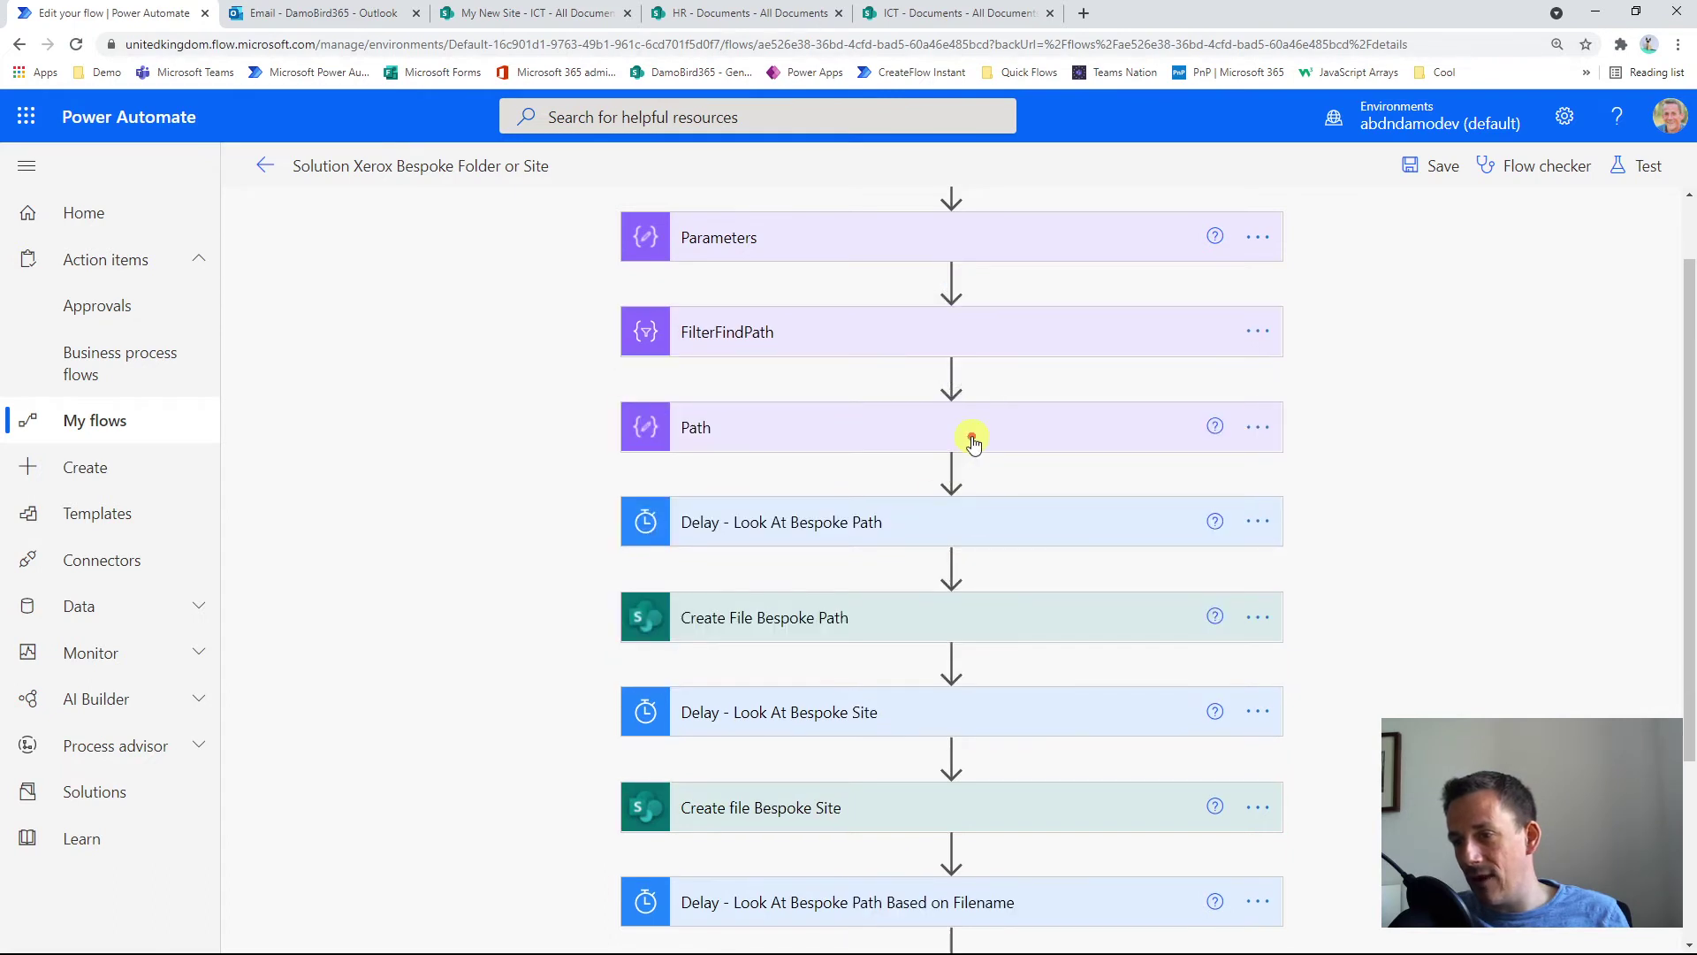
Examine the input expression of the Path compose action, and collapse the action.
left_click(968, 442)
left_click(1029, 435)
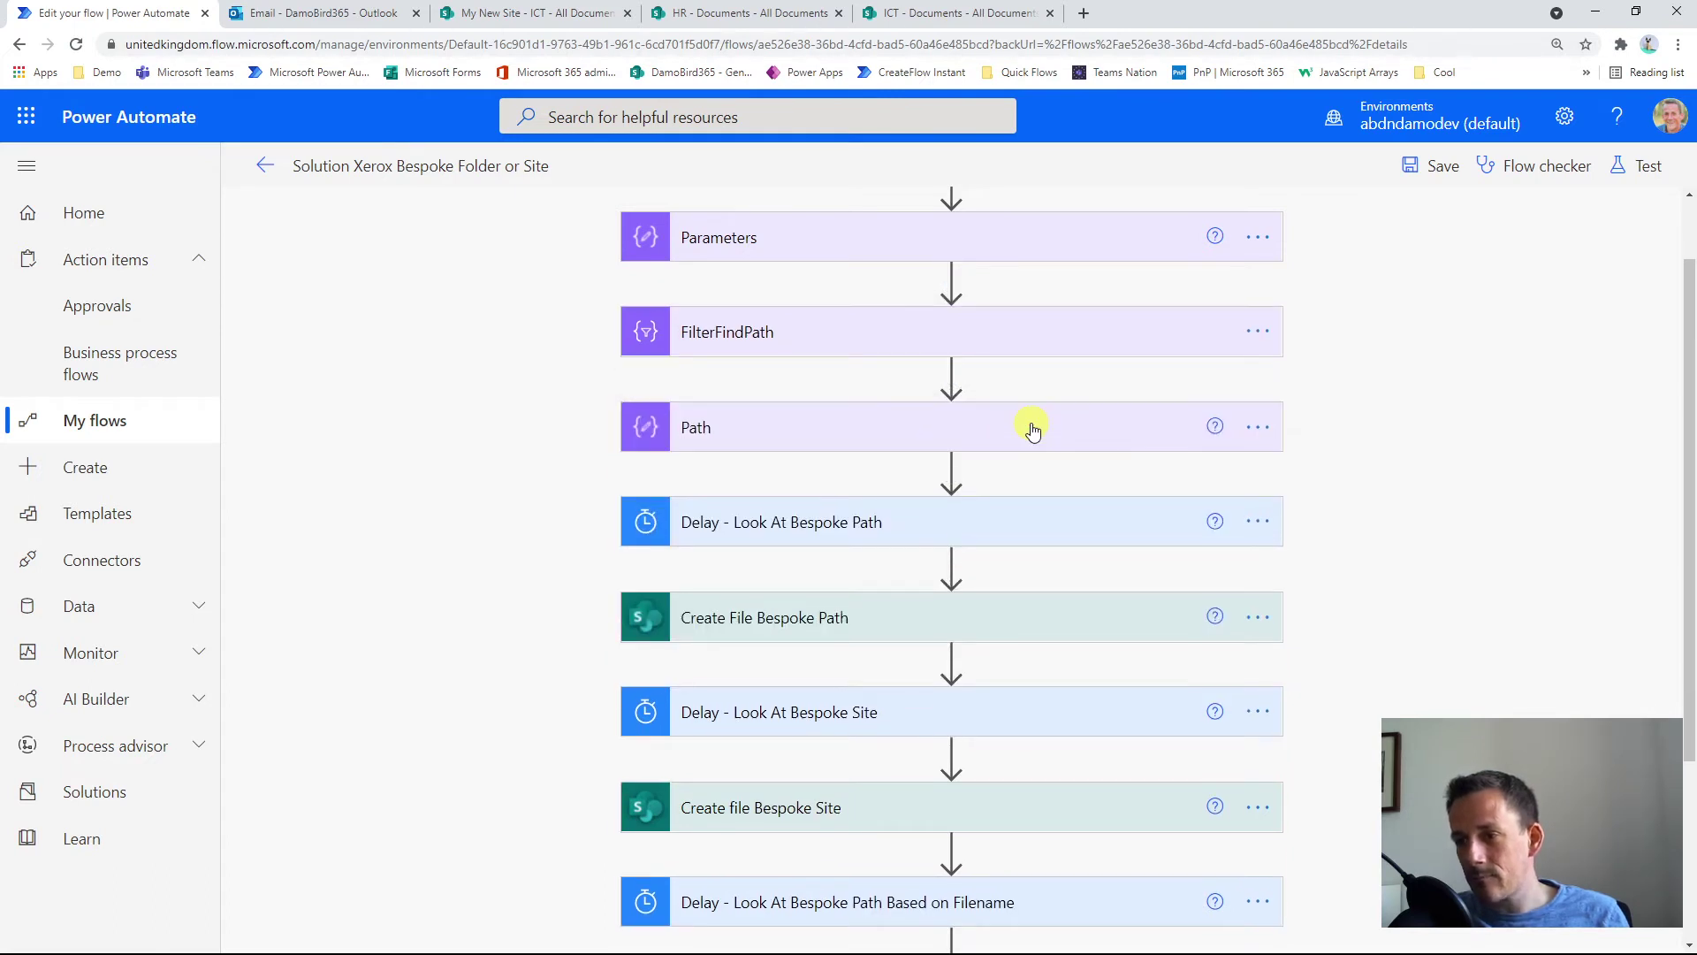
left_click(1031, 428)
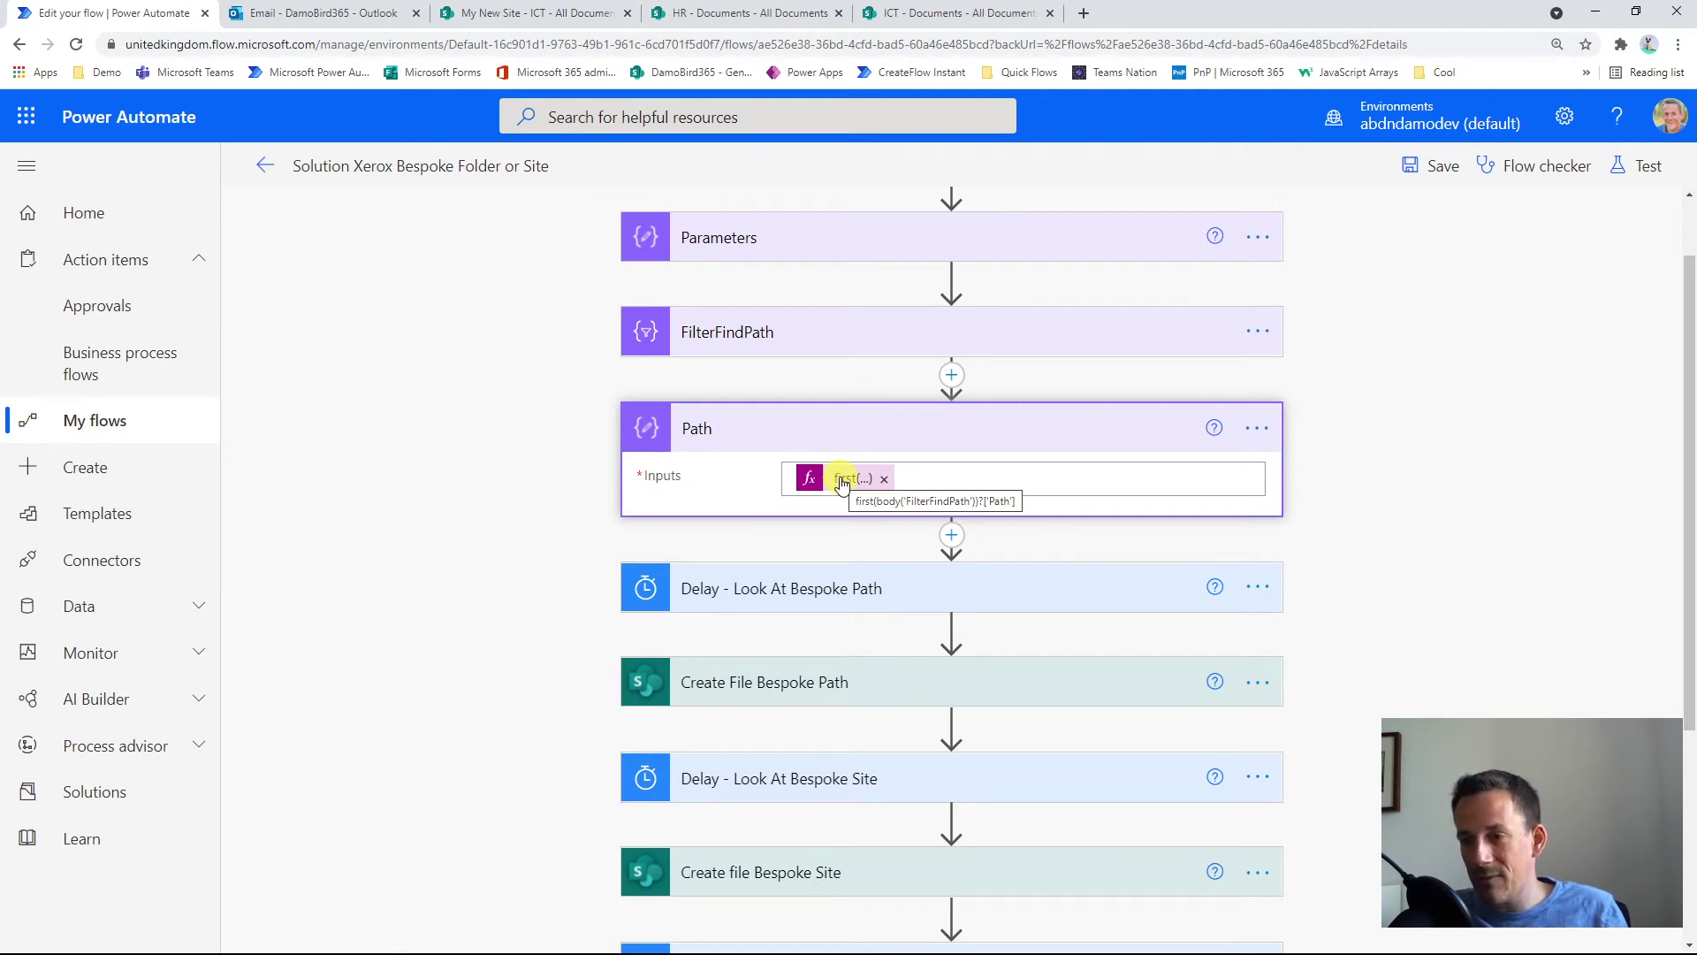
left_click(858, 435)
Expand the Create File Bespoke Path action and check its site address and folder path.
left_click(879, 619)
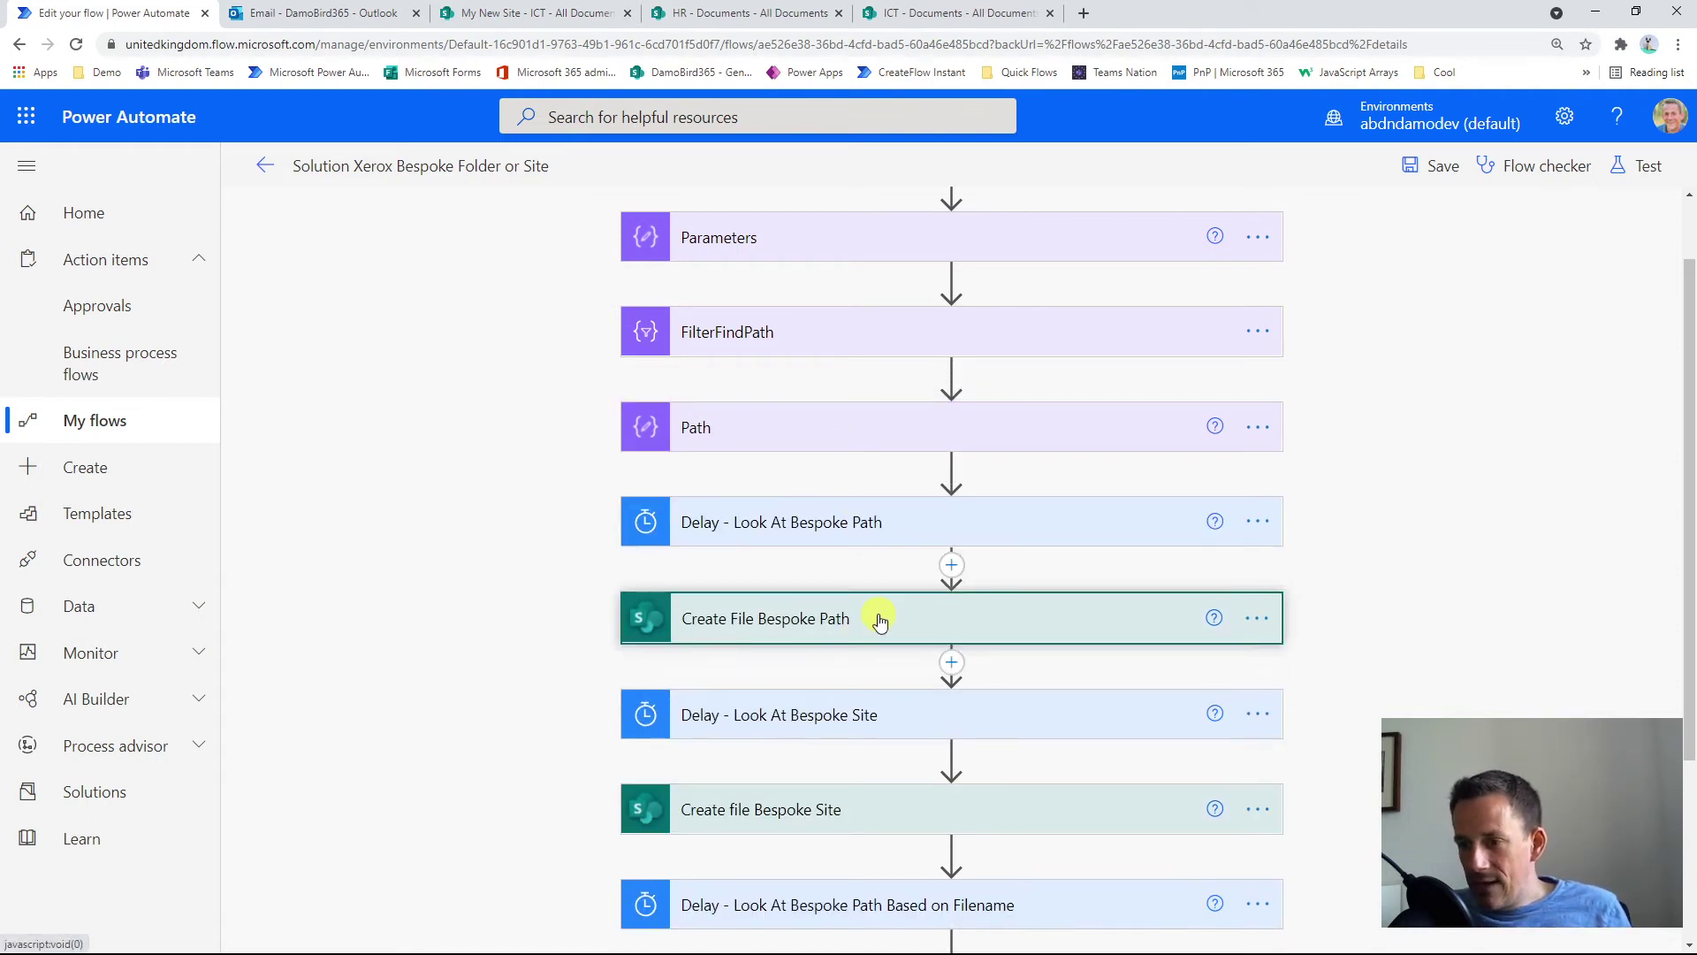
scroll(903, 629, "down", 2)
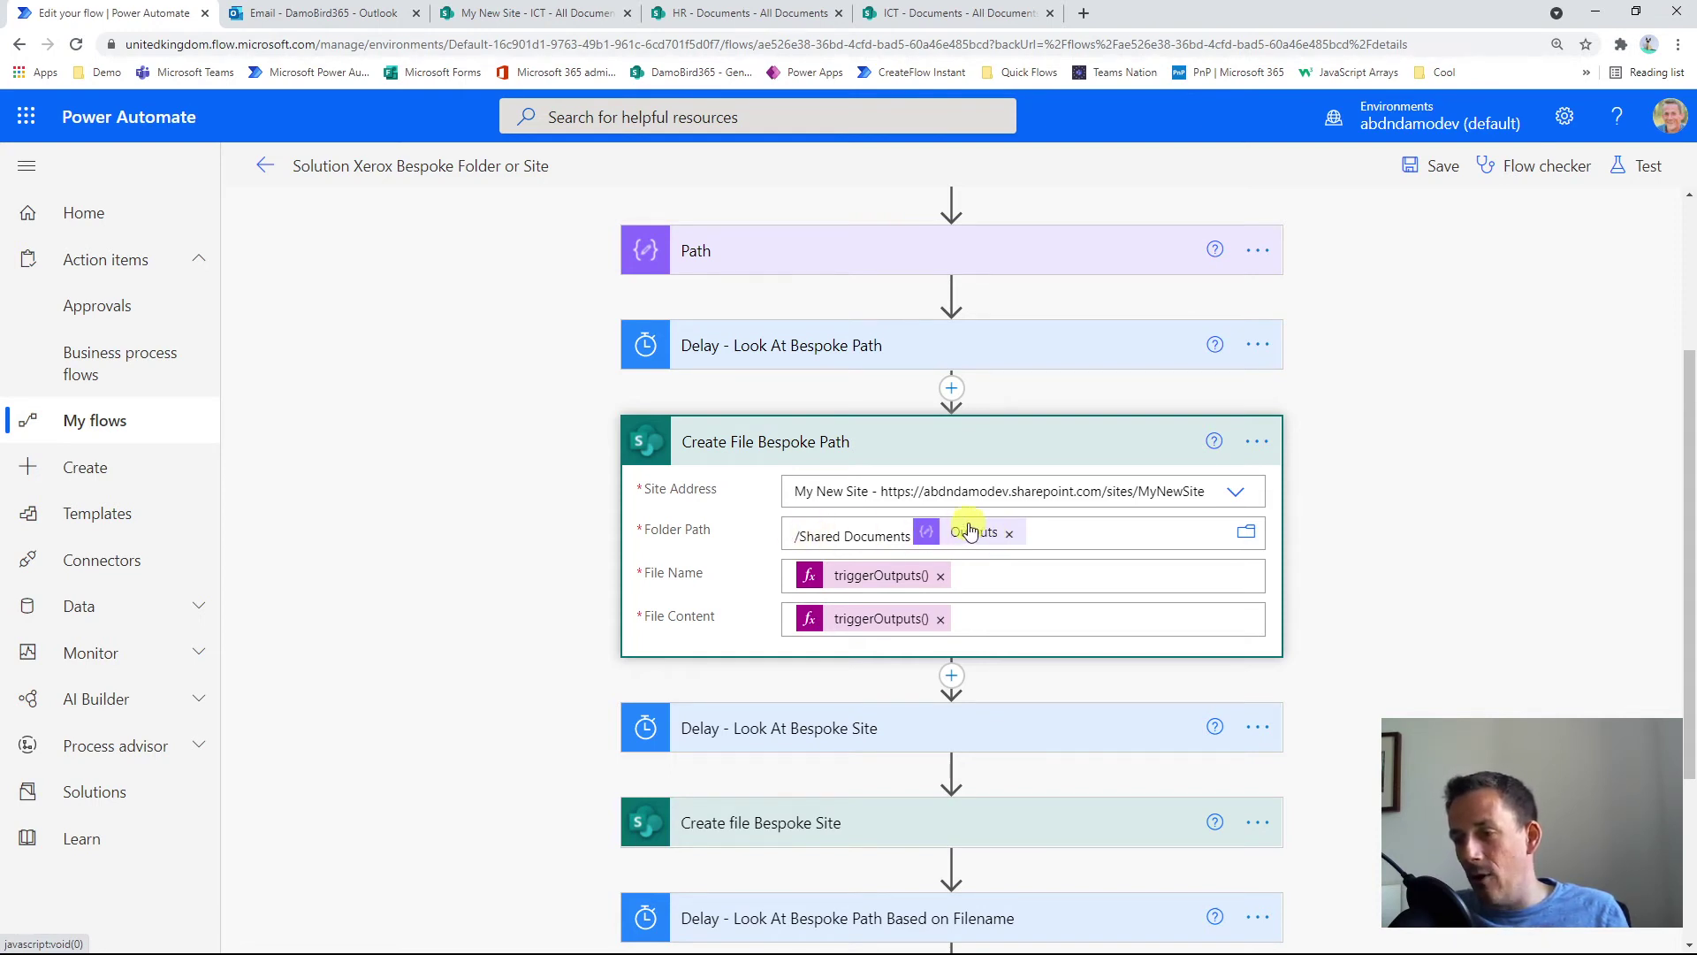
mouse_move(970, 541)
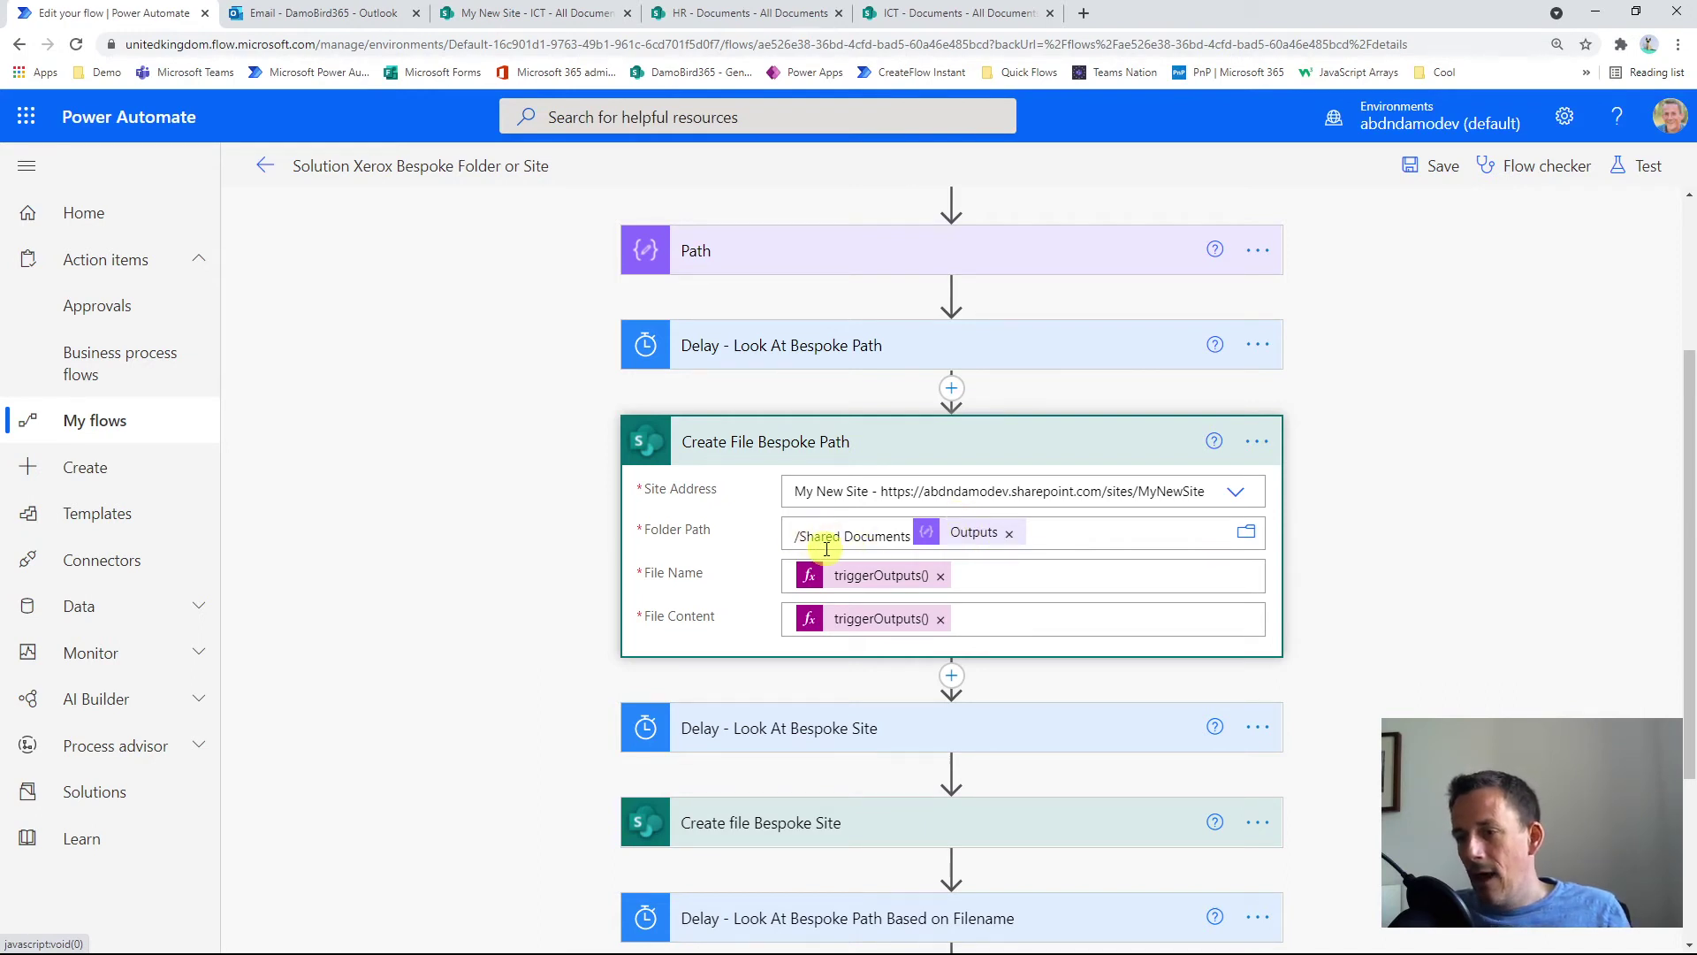
Read through the full File Name expression of the Create File Bespoke Path action, from the trigger outputs to the attachment's name property.
left_click(881, 576)
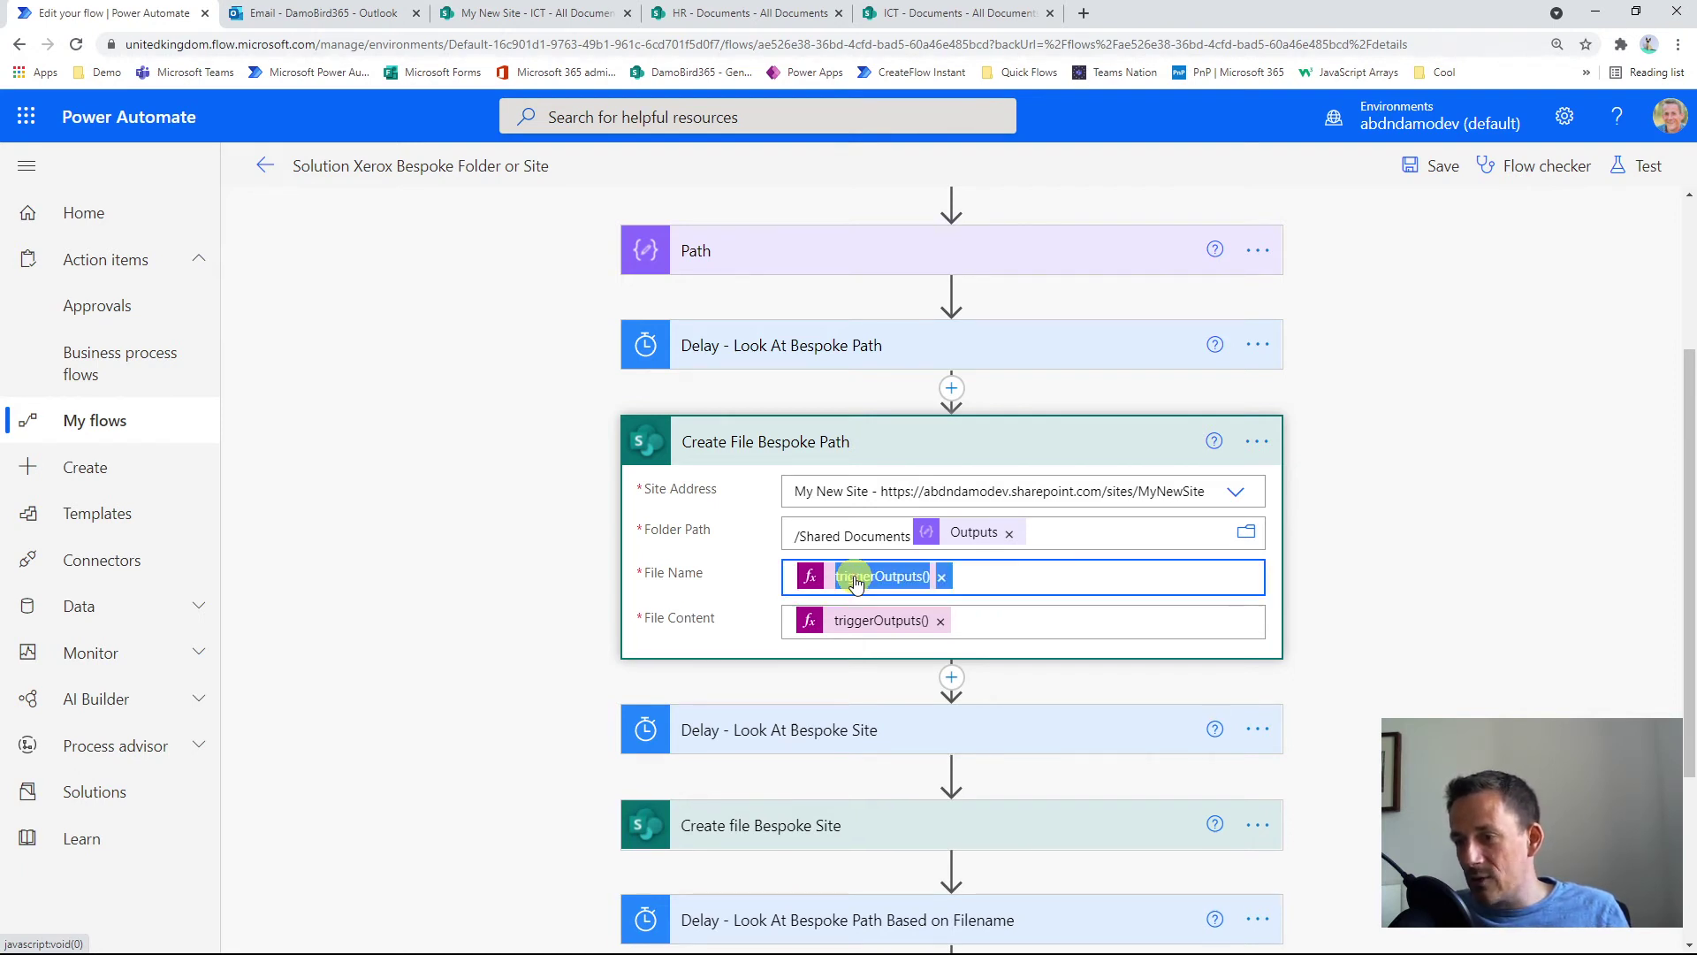
left_click(1634, 674)
key("Right")
key("Right")
key("Right")
key("Right")
key("Right")
key("Right")
key("Right")
key("Right")
key("Right")
key("Right")
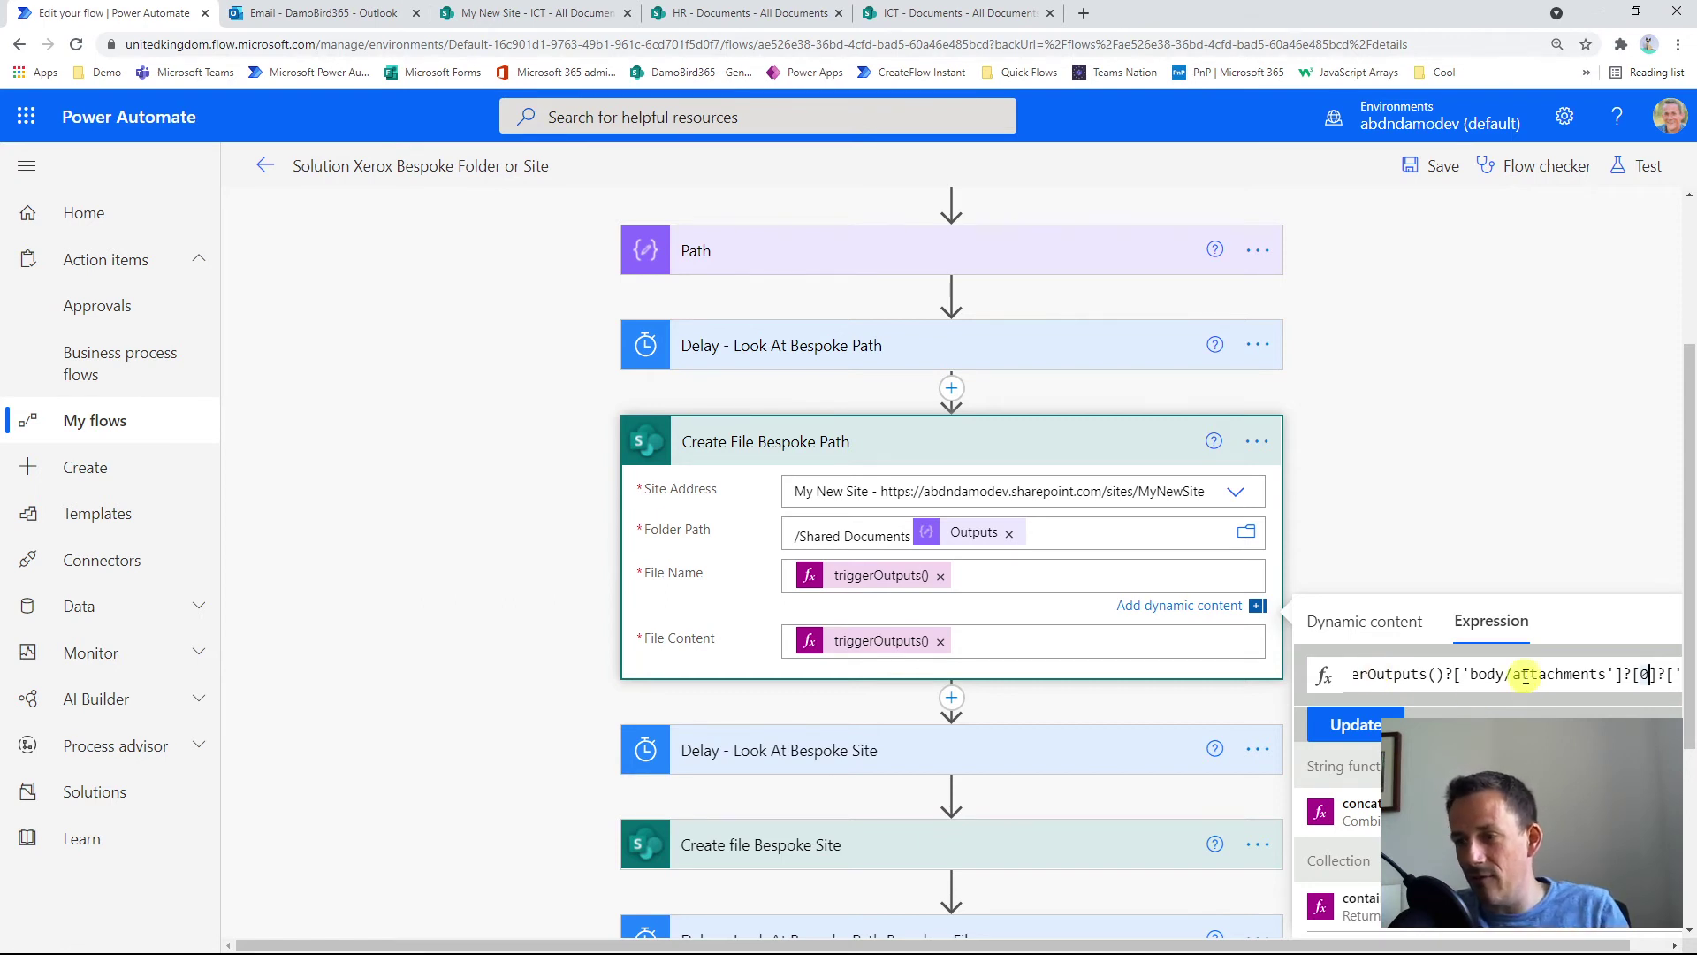
type("name']")
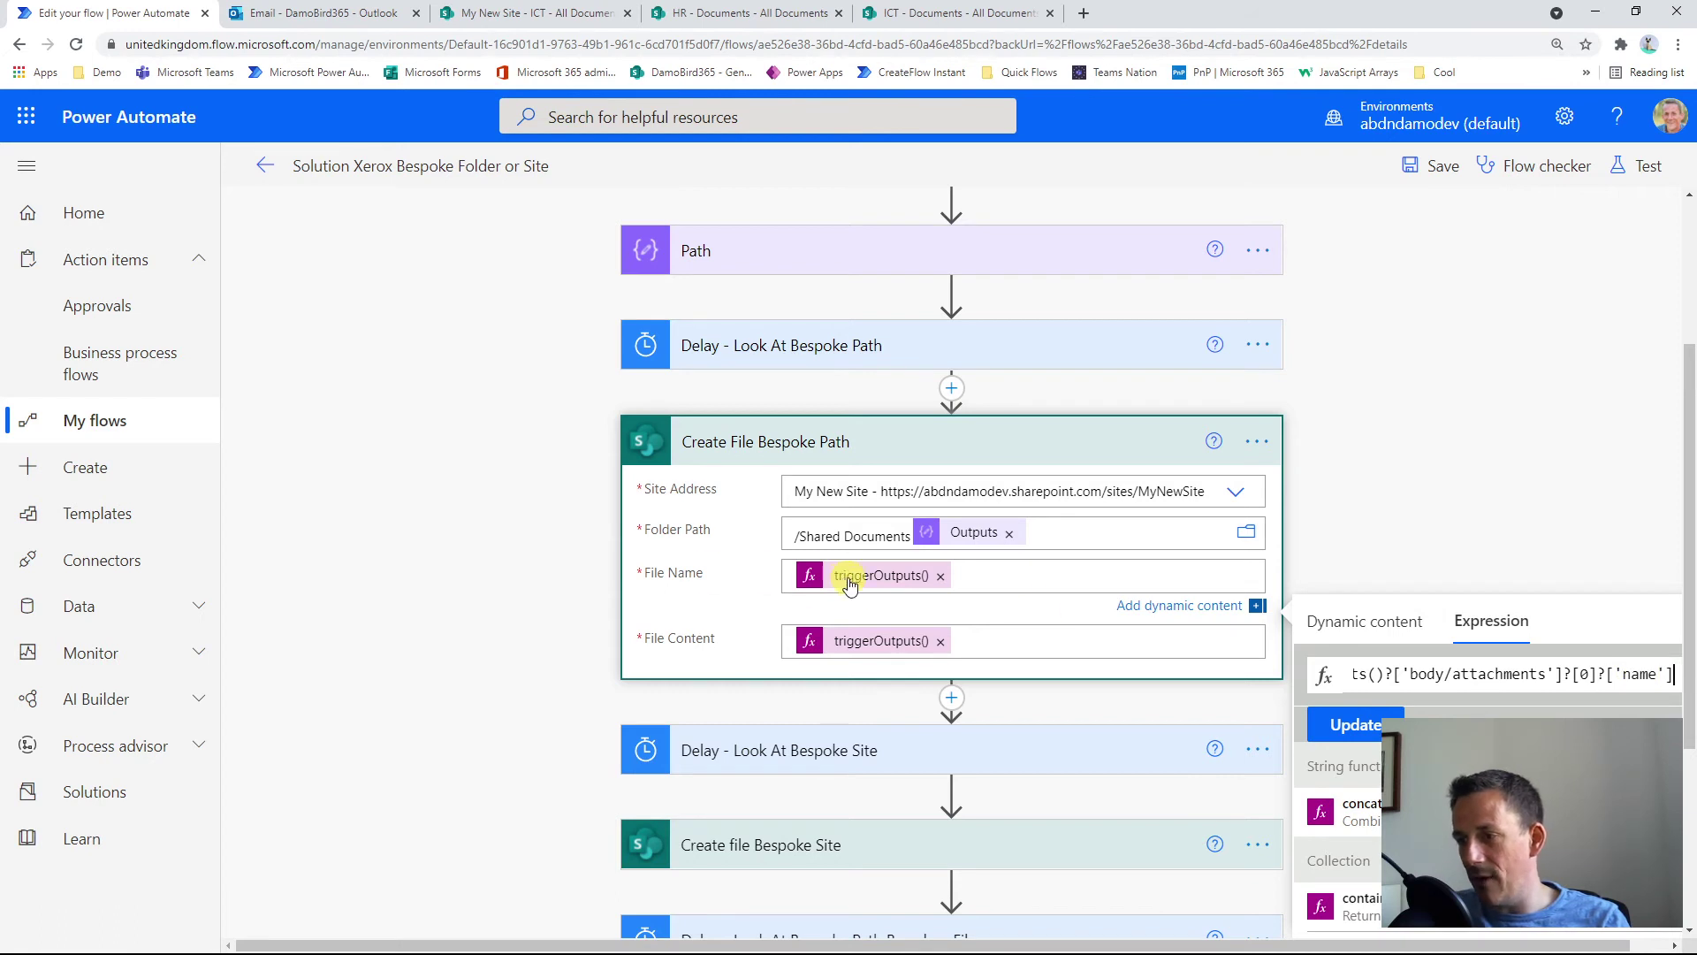
left_click(1469, 675)
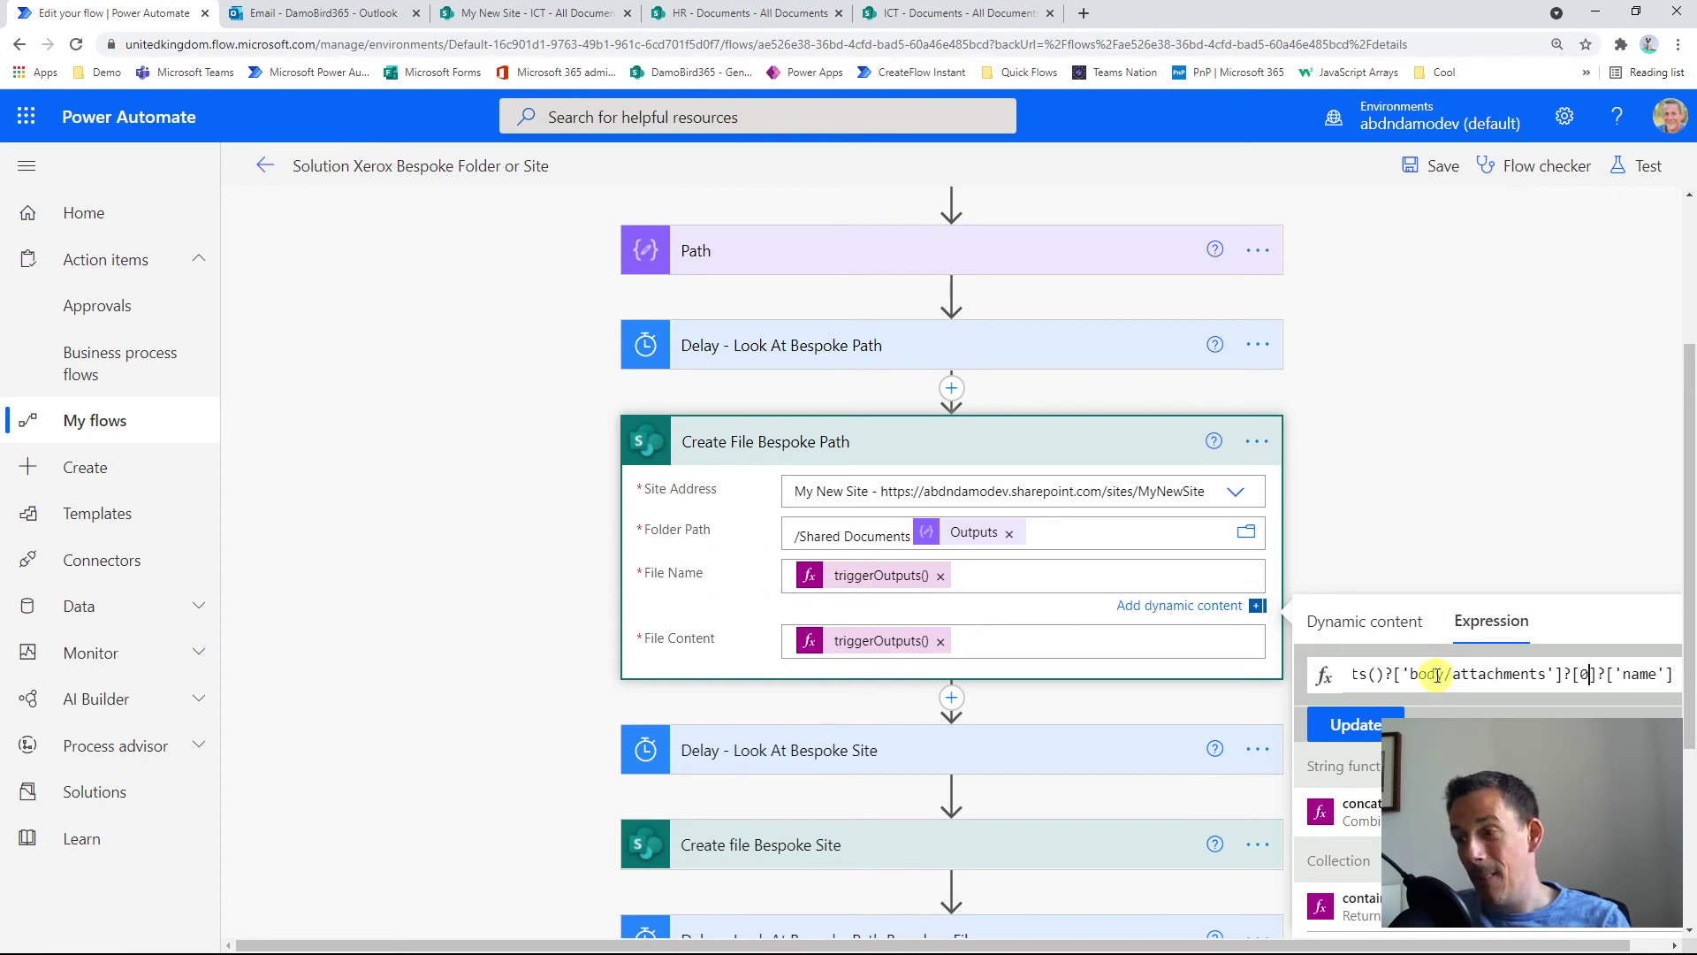
key("Left")
key("Left")
key("Left")
key("Left")
key("Left")
key("Left")
key("Left")
key("Left")
key("Left")
key("Left")
key("Left")
key("Left")
key("Left")
key("Left")
key("Left")
key("Left")
key("Left")
key("Left")
key("Left")
key("Left")
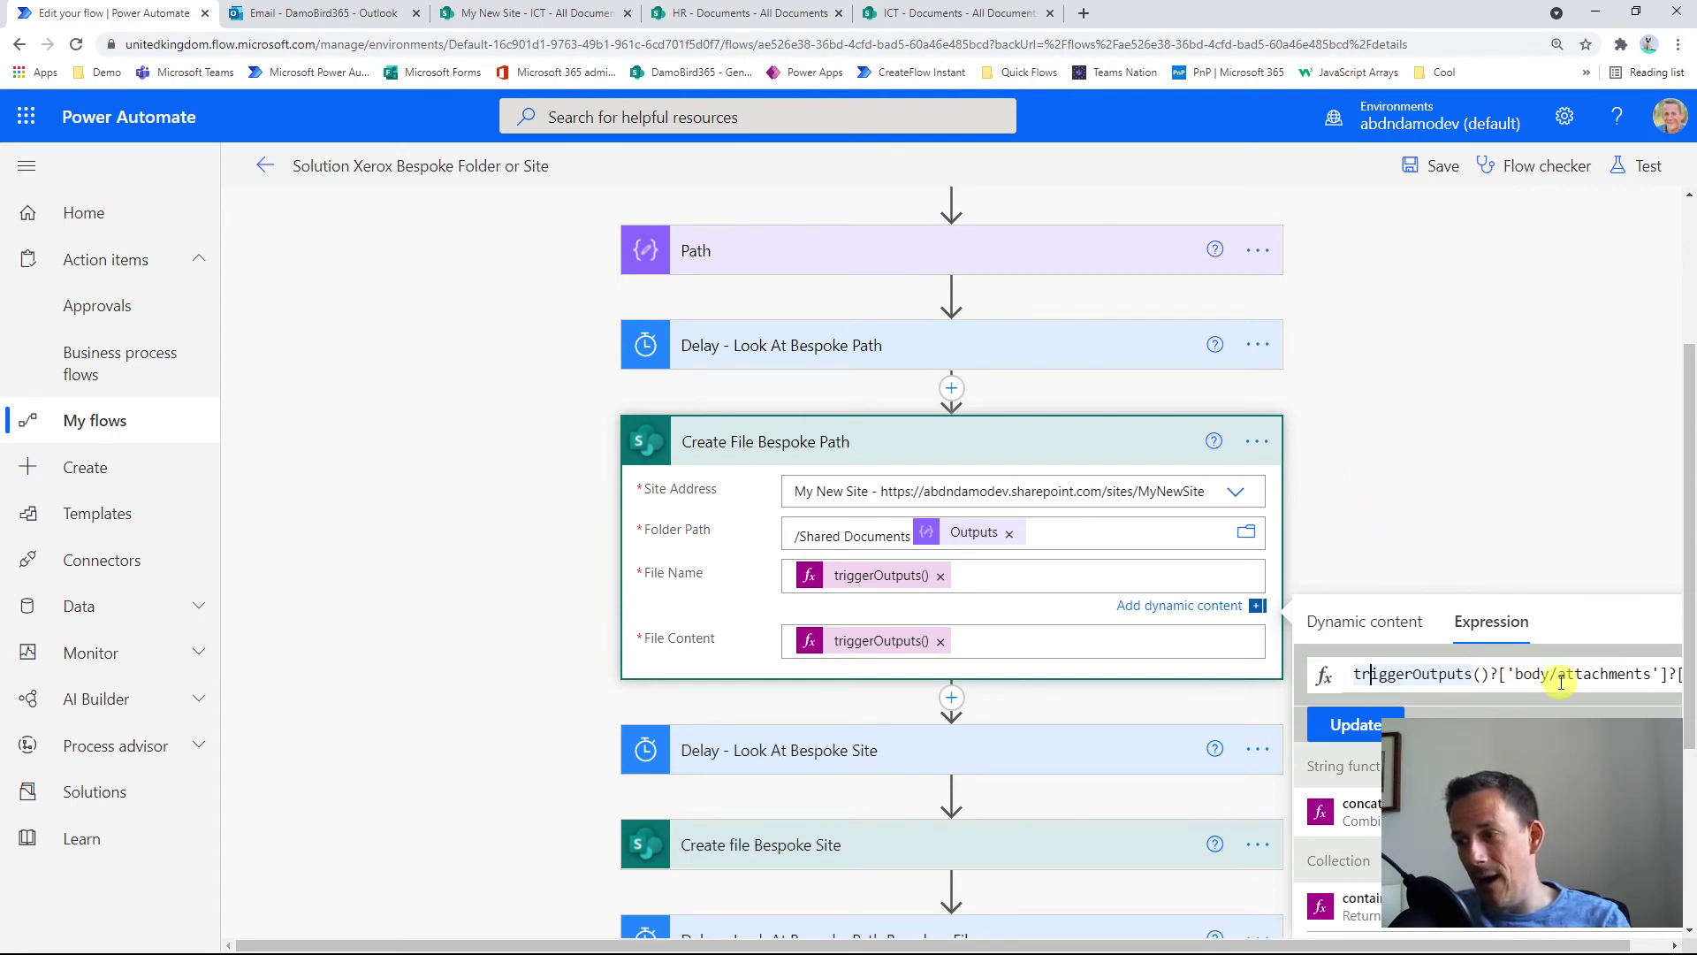
key("Right")
key("Right")
key("Right")
key("Right")
key("Right")
key("Right")
key("Right")
key("Right")
key("Right")
key("Right")
key("Right")
key("Right")
key("Right")
key("Right")
key("Right")
key("Right")
key("Right")
key("Right")
key("Right")
key("Right")
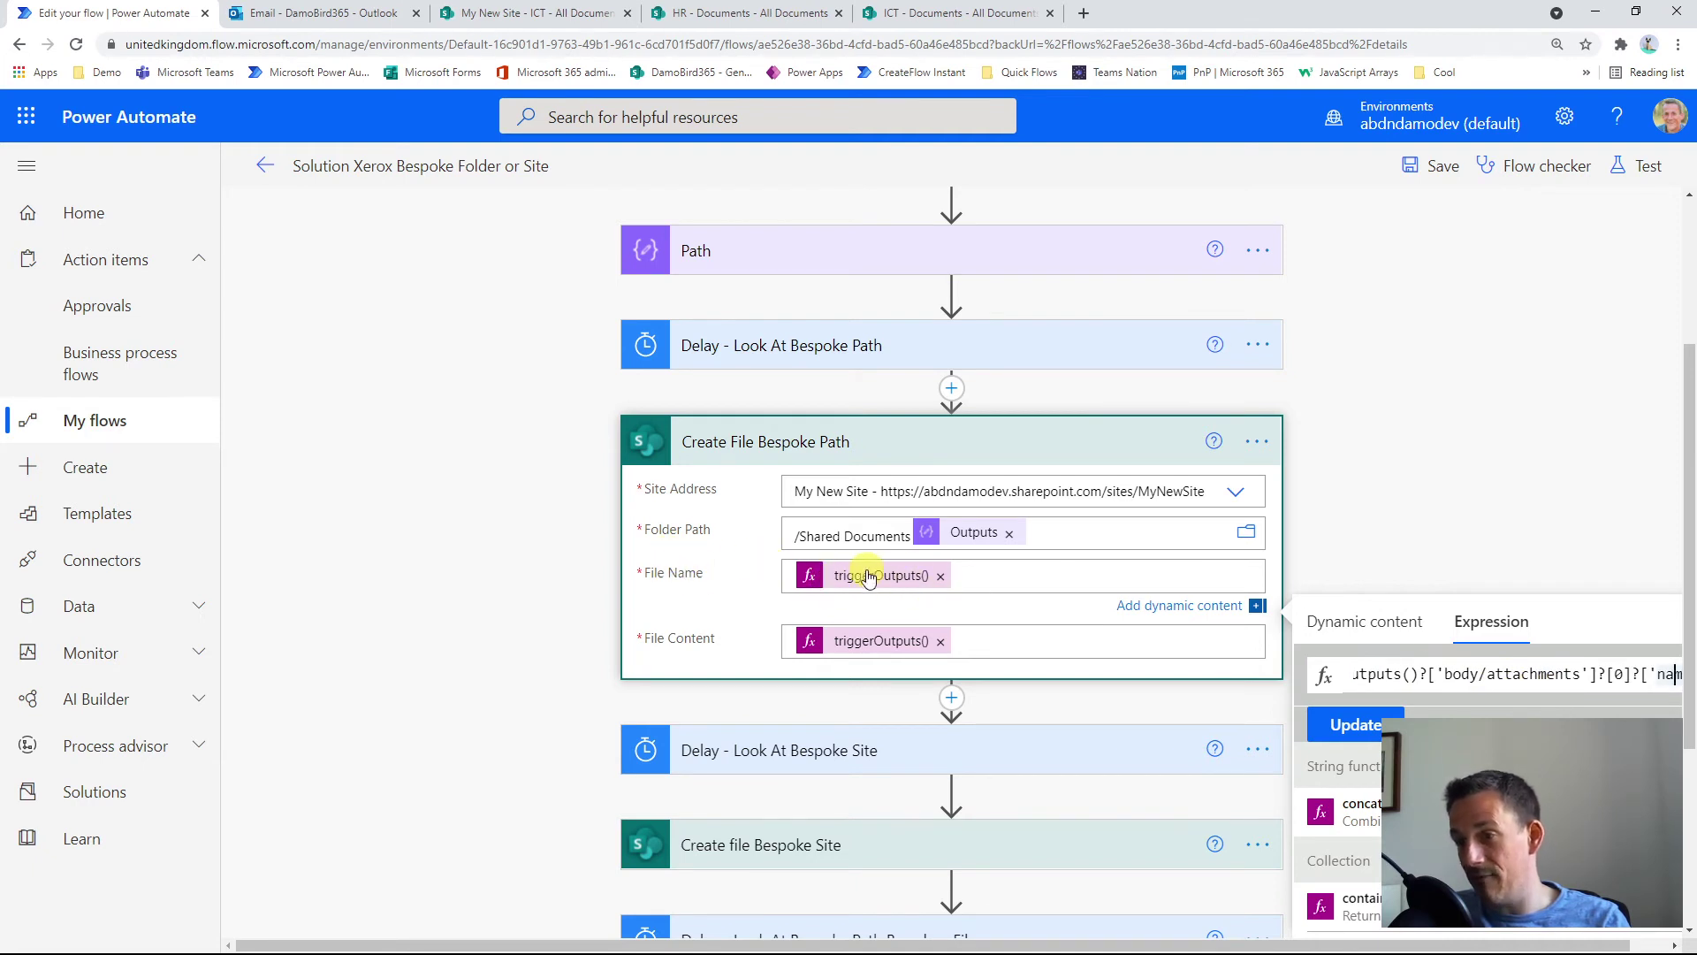
Examine the File Content expression of the Create File Bespoke Path action, and collapse the action.
left_click(878, 643)
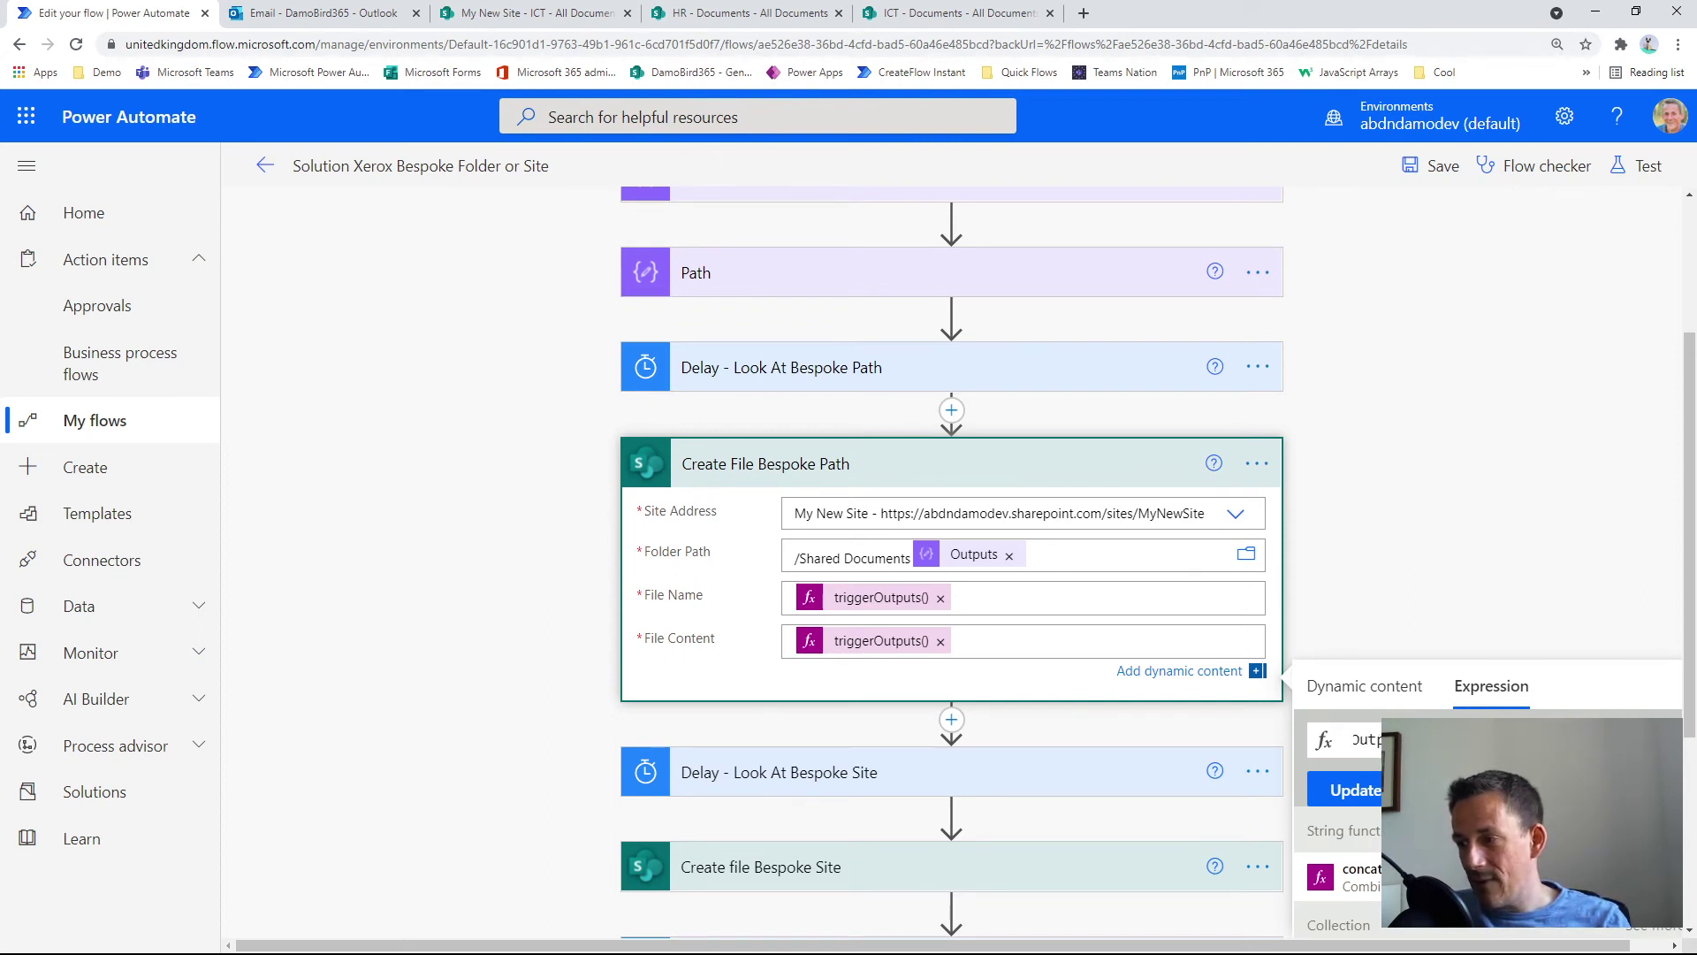
key("Right")
key("Right")
key("Right")
key("Right")
key("Right")
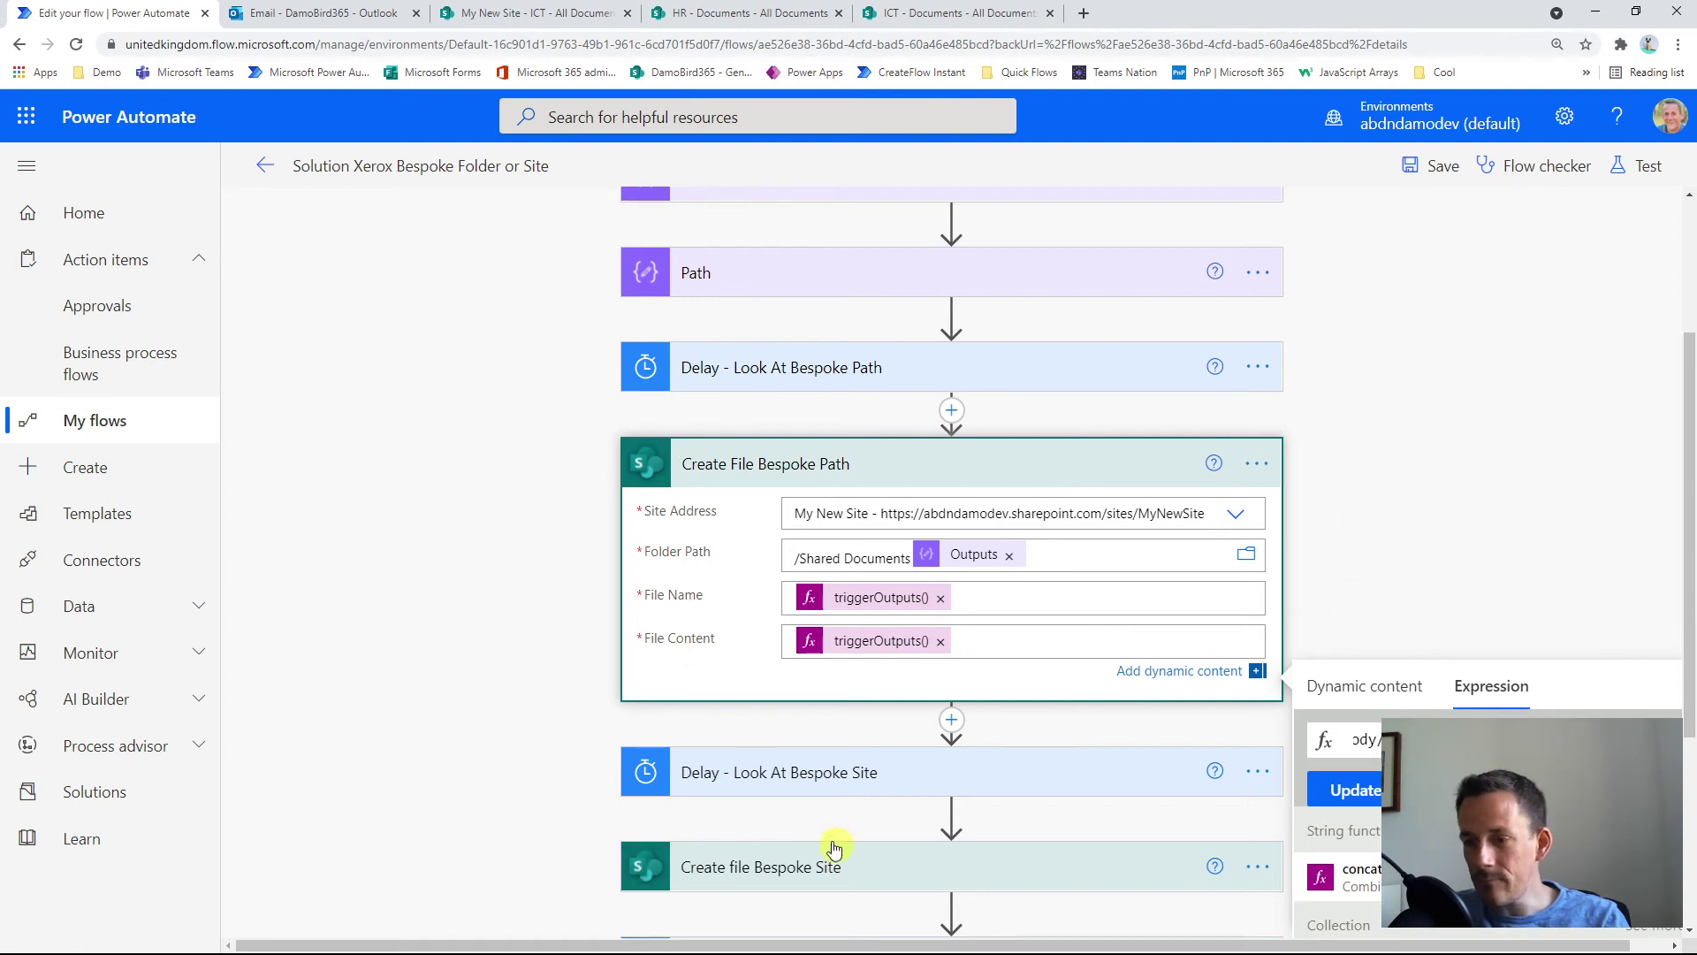
scroll(796, 442, "down", 2)
left_click(803, 292)
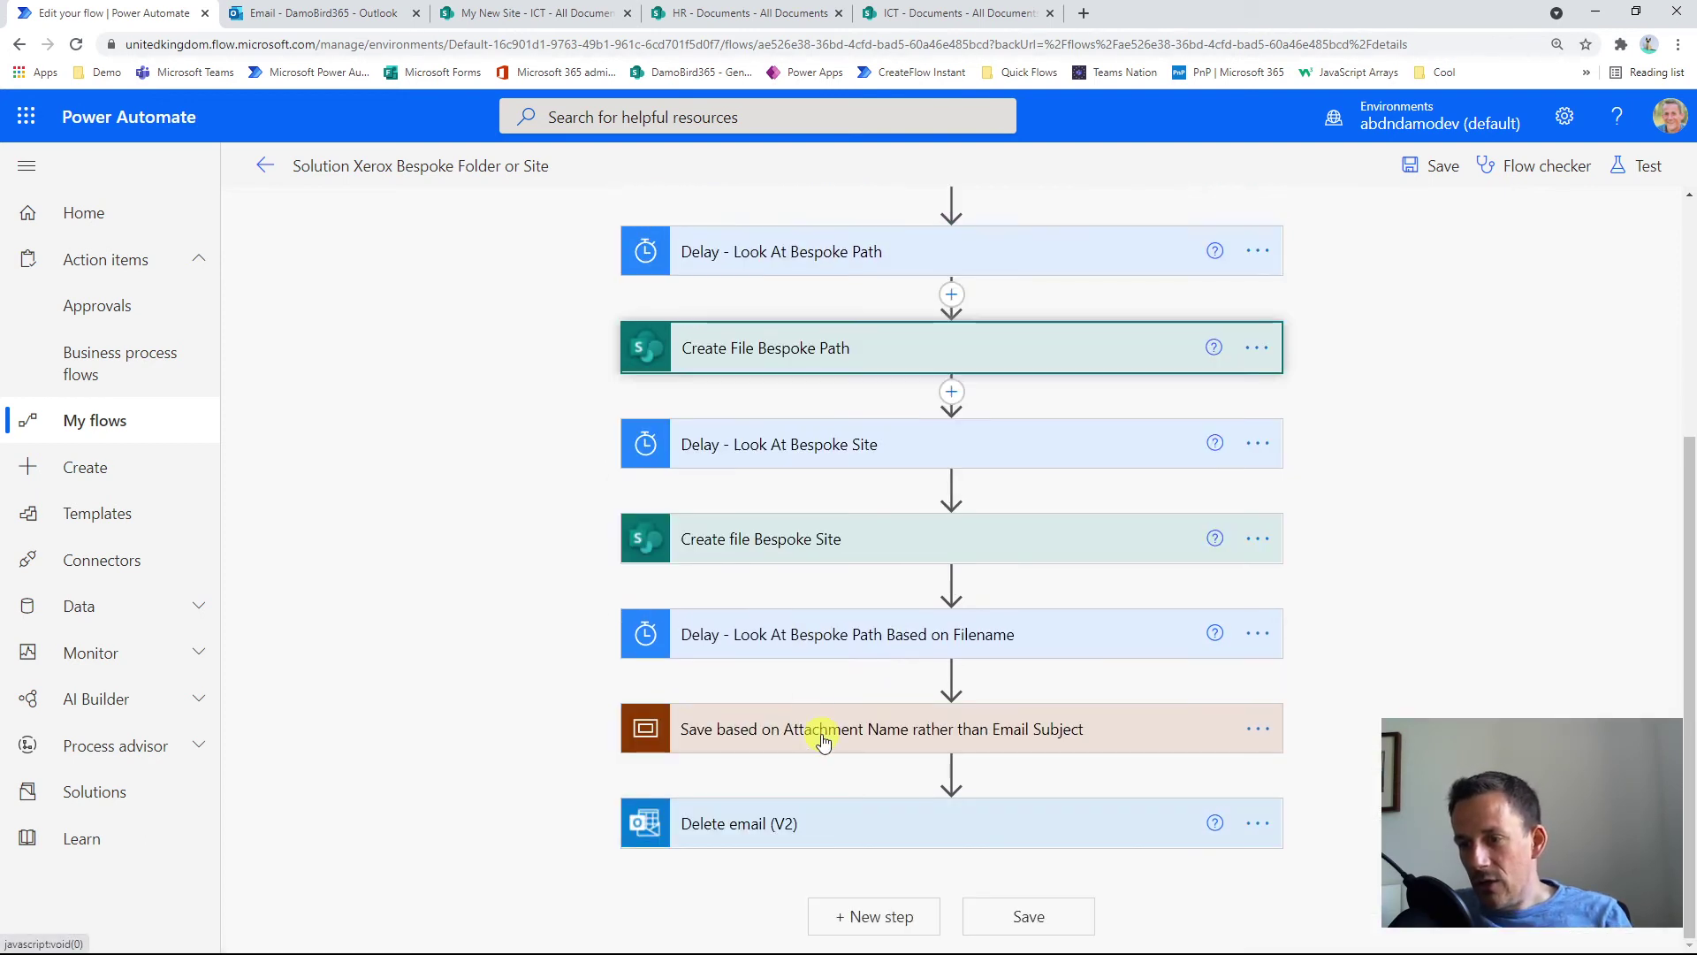
Expand the Create file Bespoke Site action and clear its entire Site Address value.
left_click(782, 546)
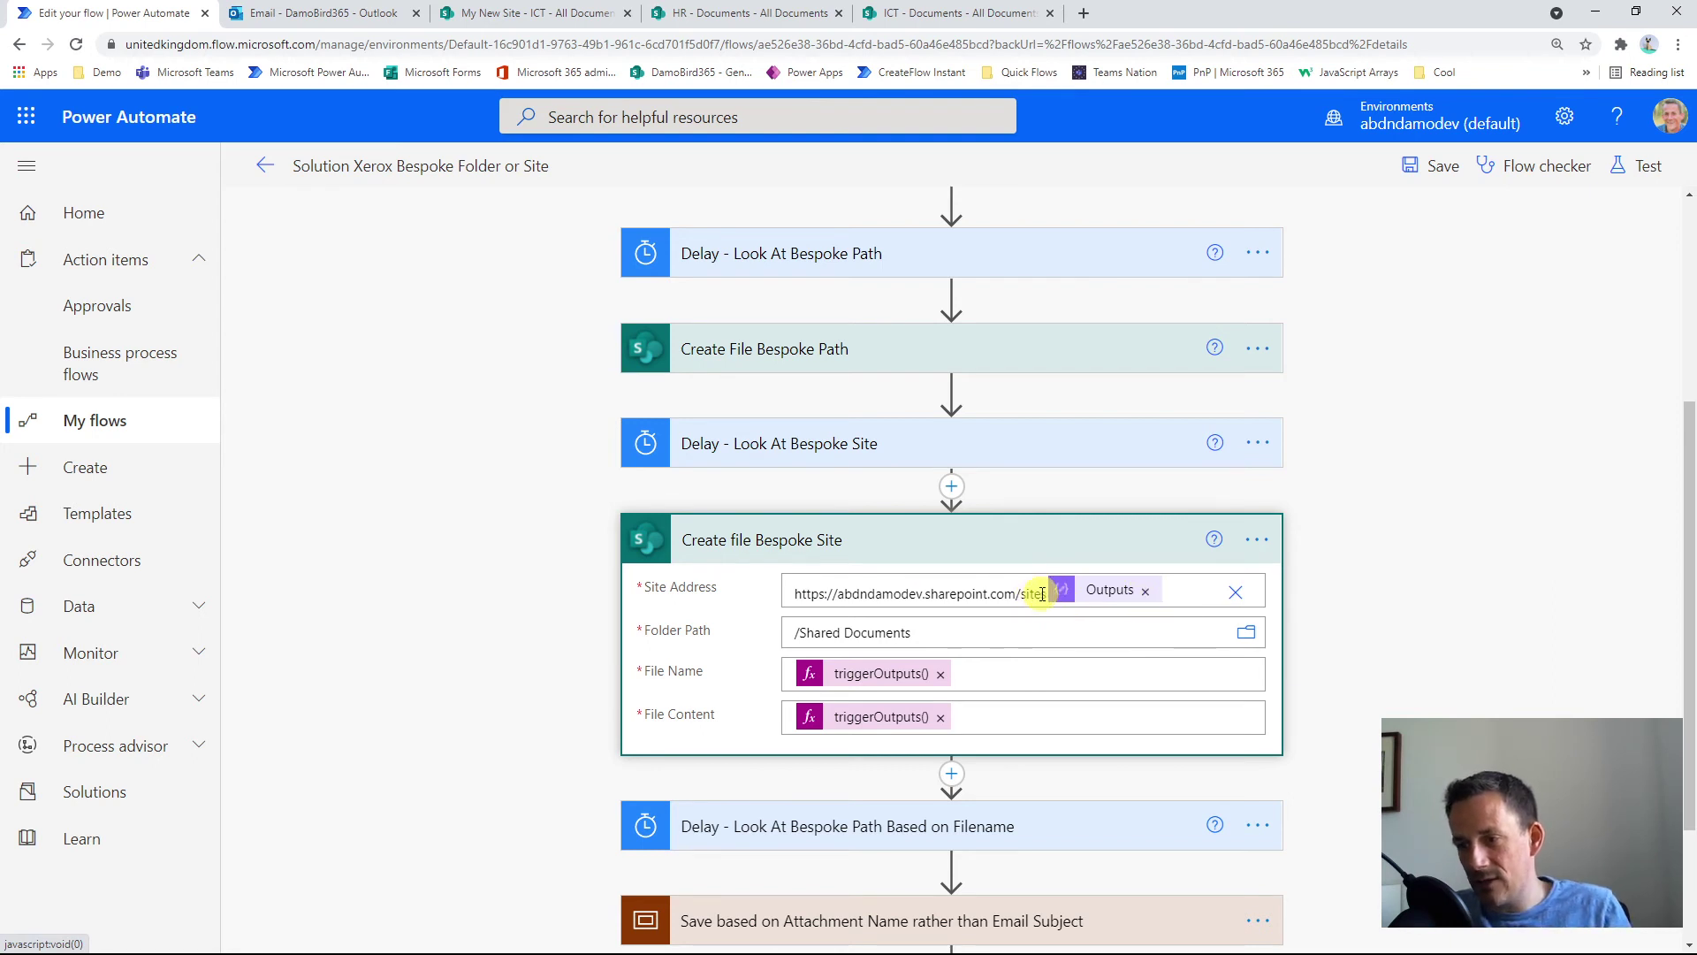
left_click_drag(1044, 597, 764, 576)
key("Right")
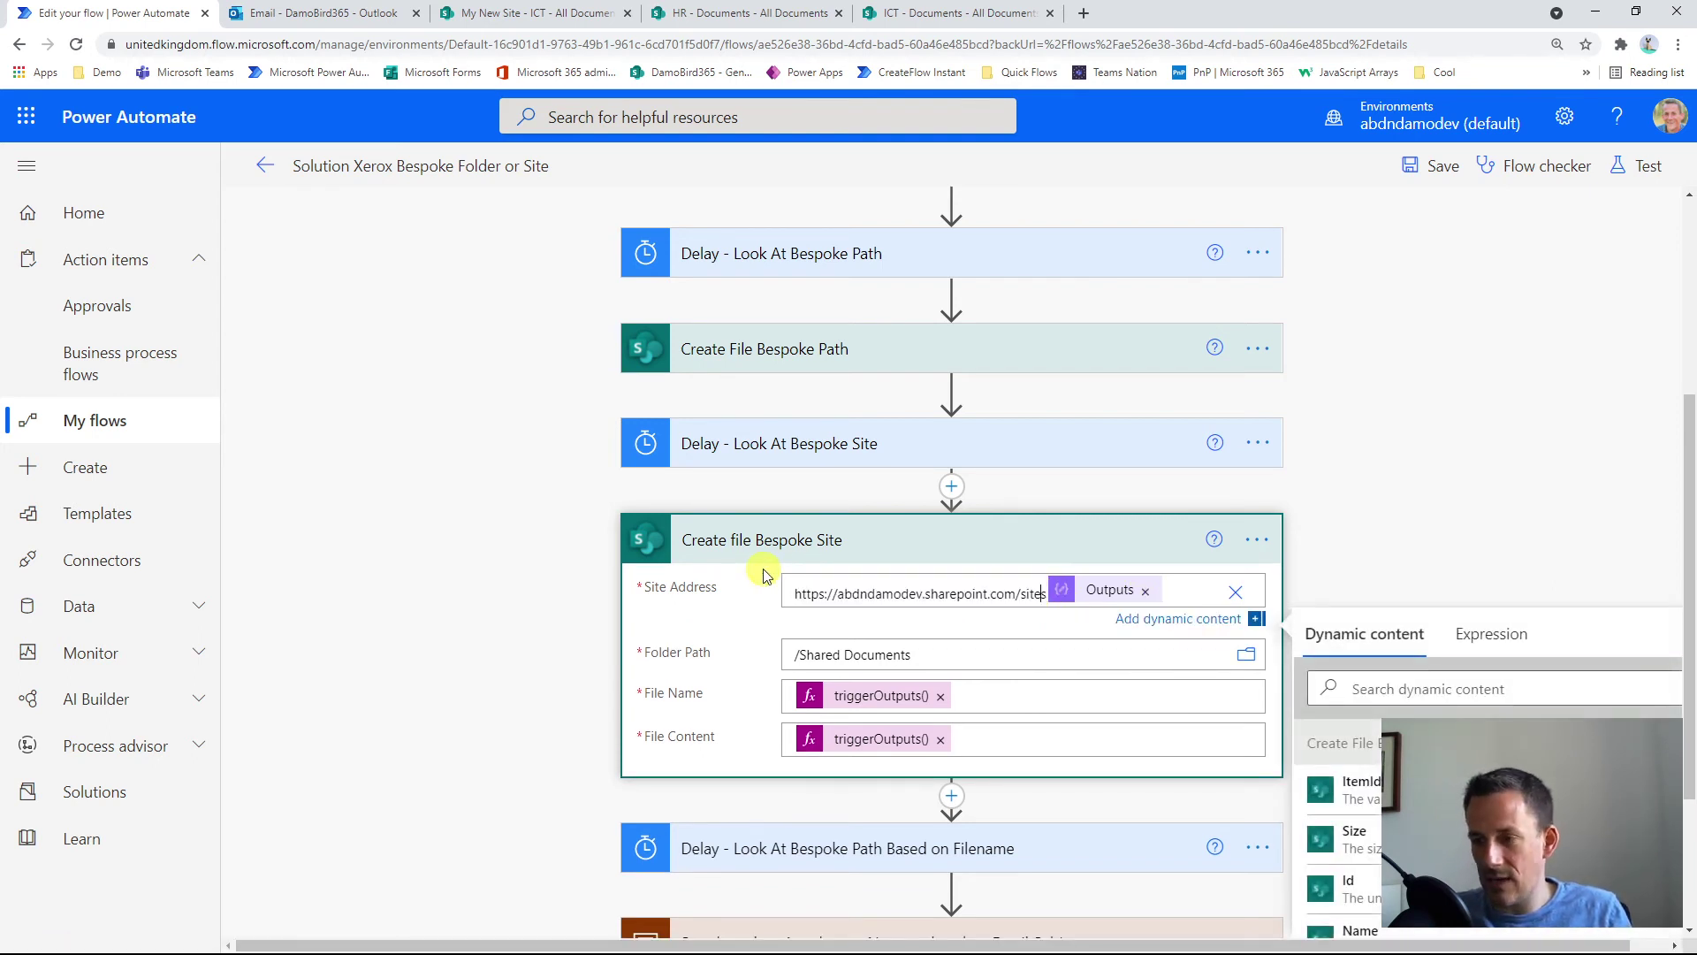
key("shift+Home")
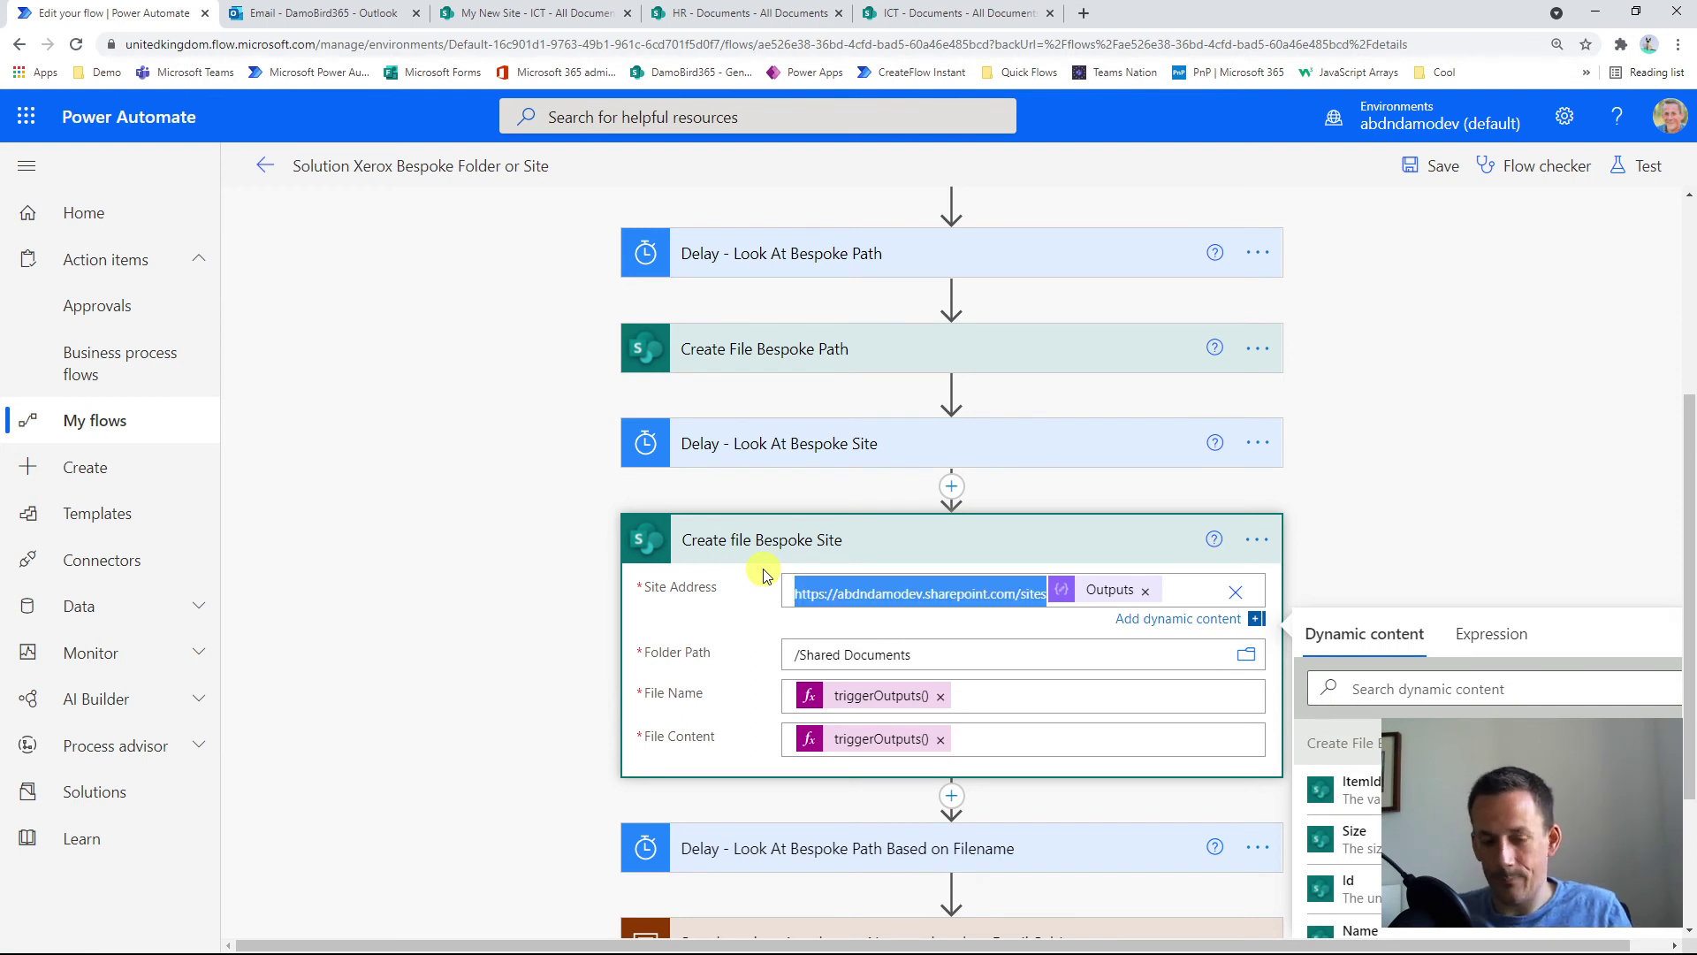
key("BackSpace")
left_click(901, 589)
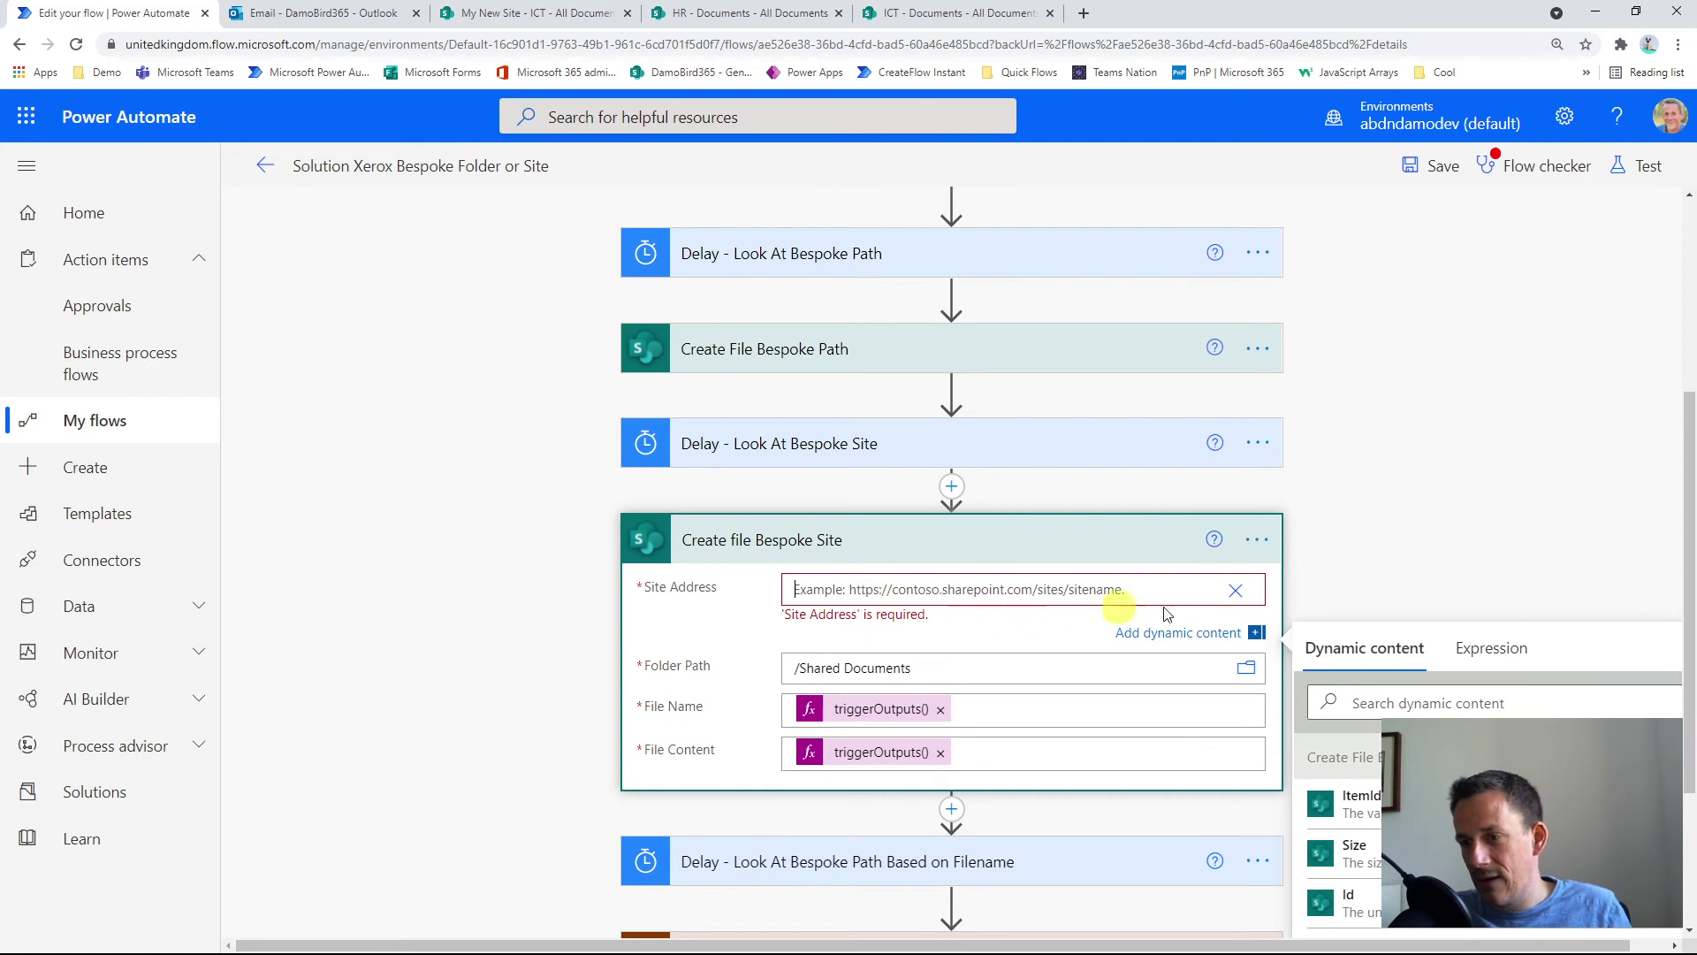
left_click(1242, 589)
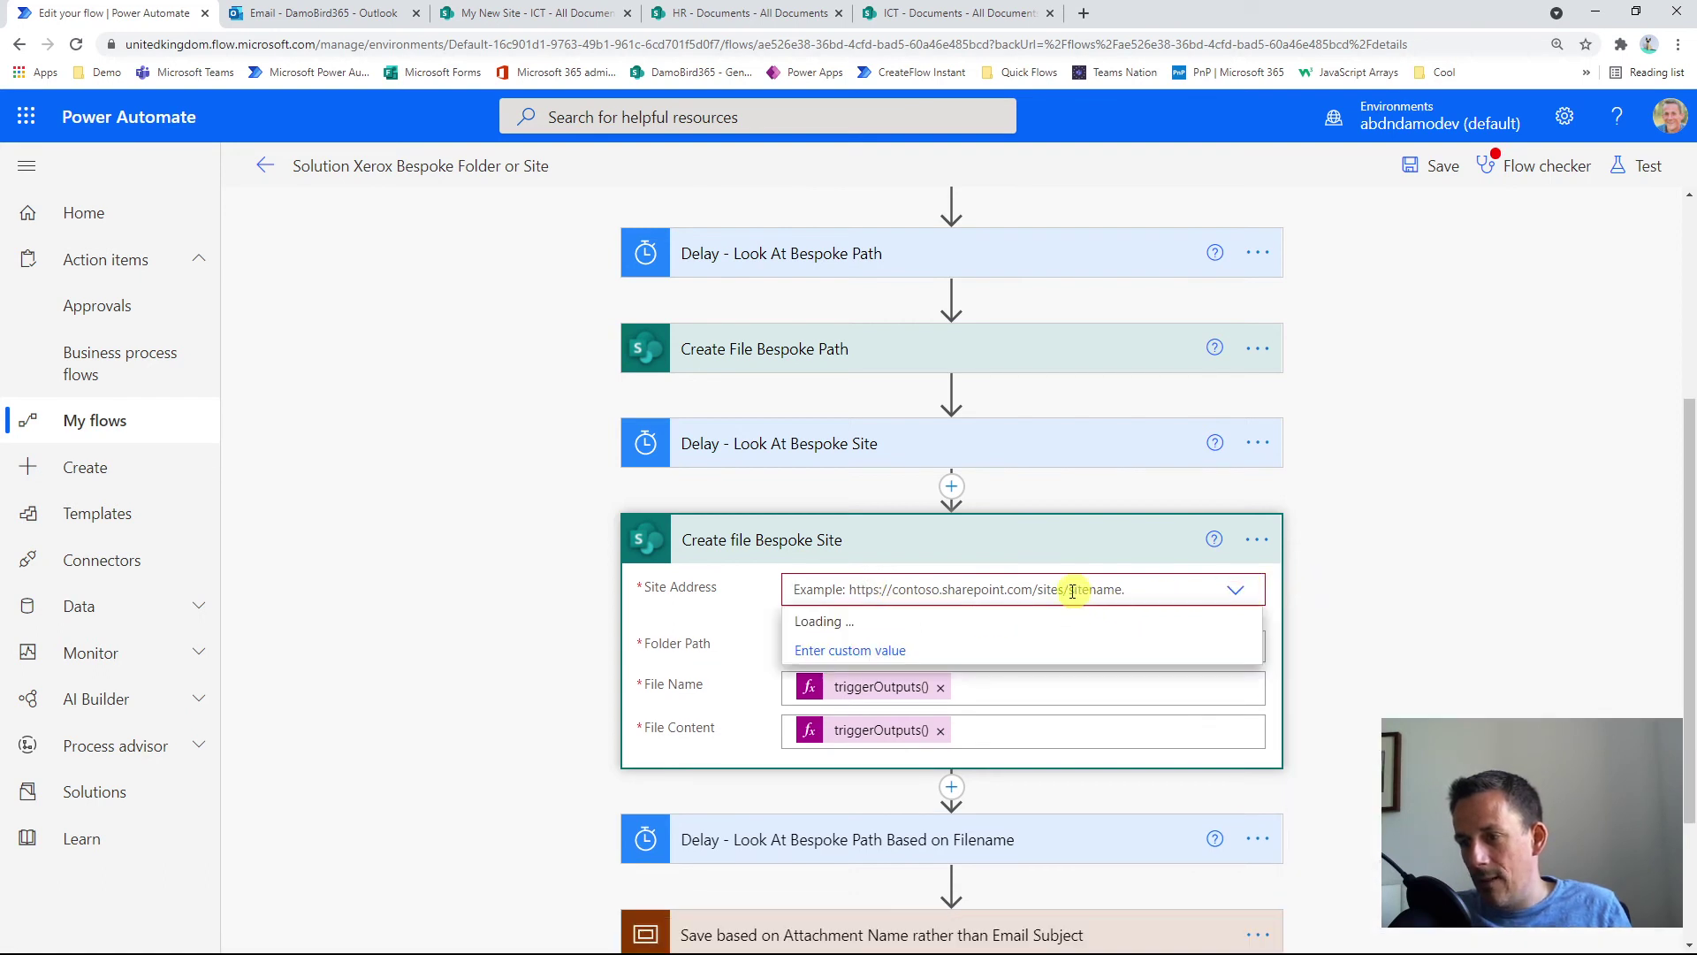
scroll(968, 645, "down", 1)
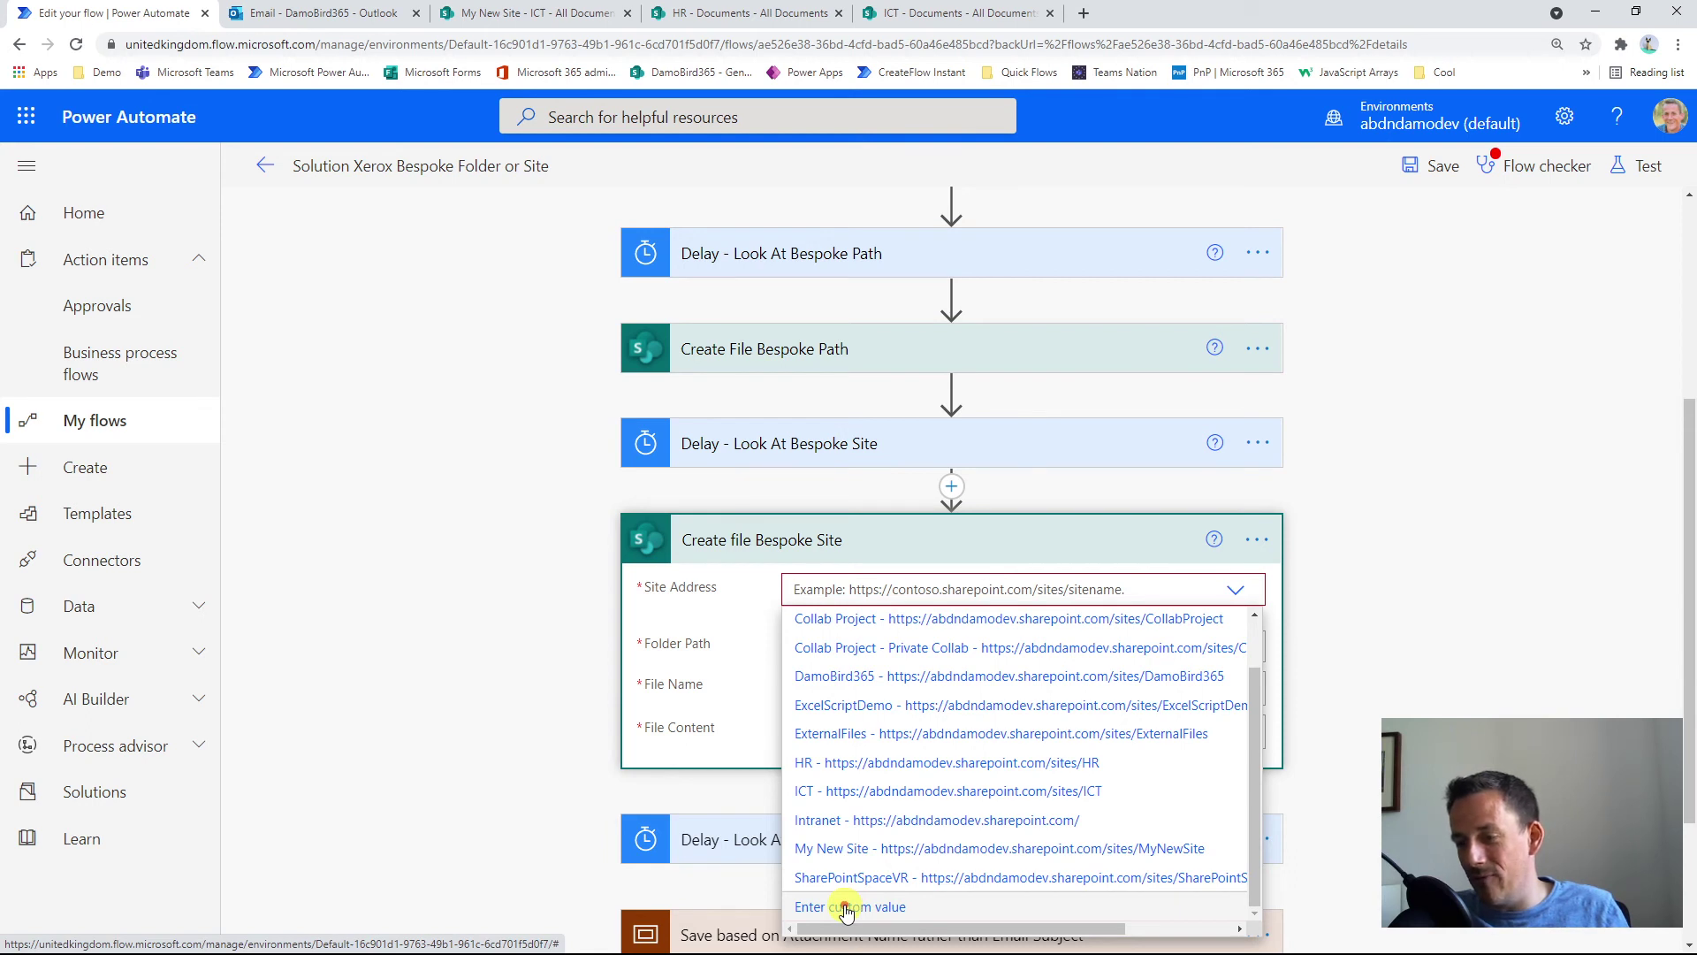
left_click(846, 908)
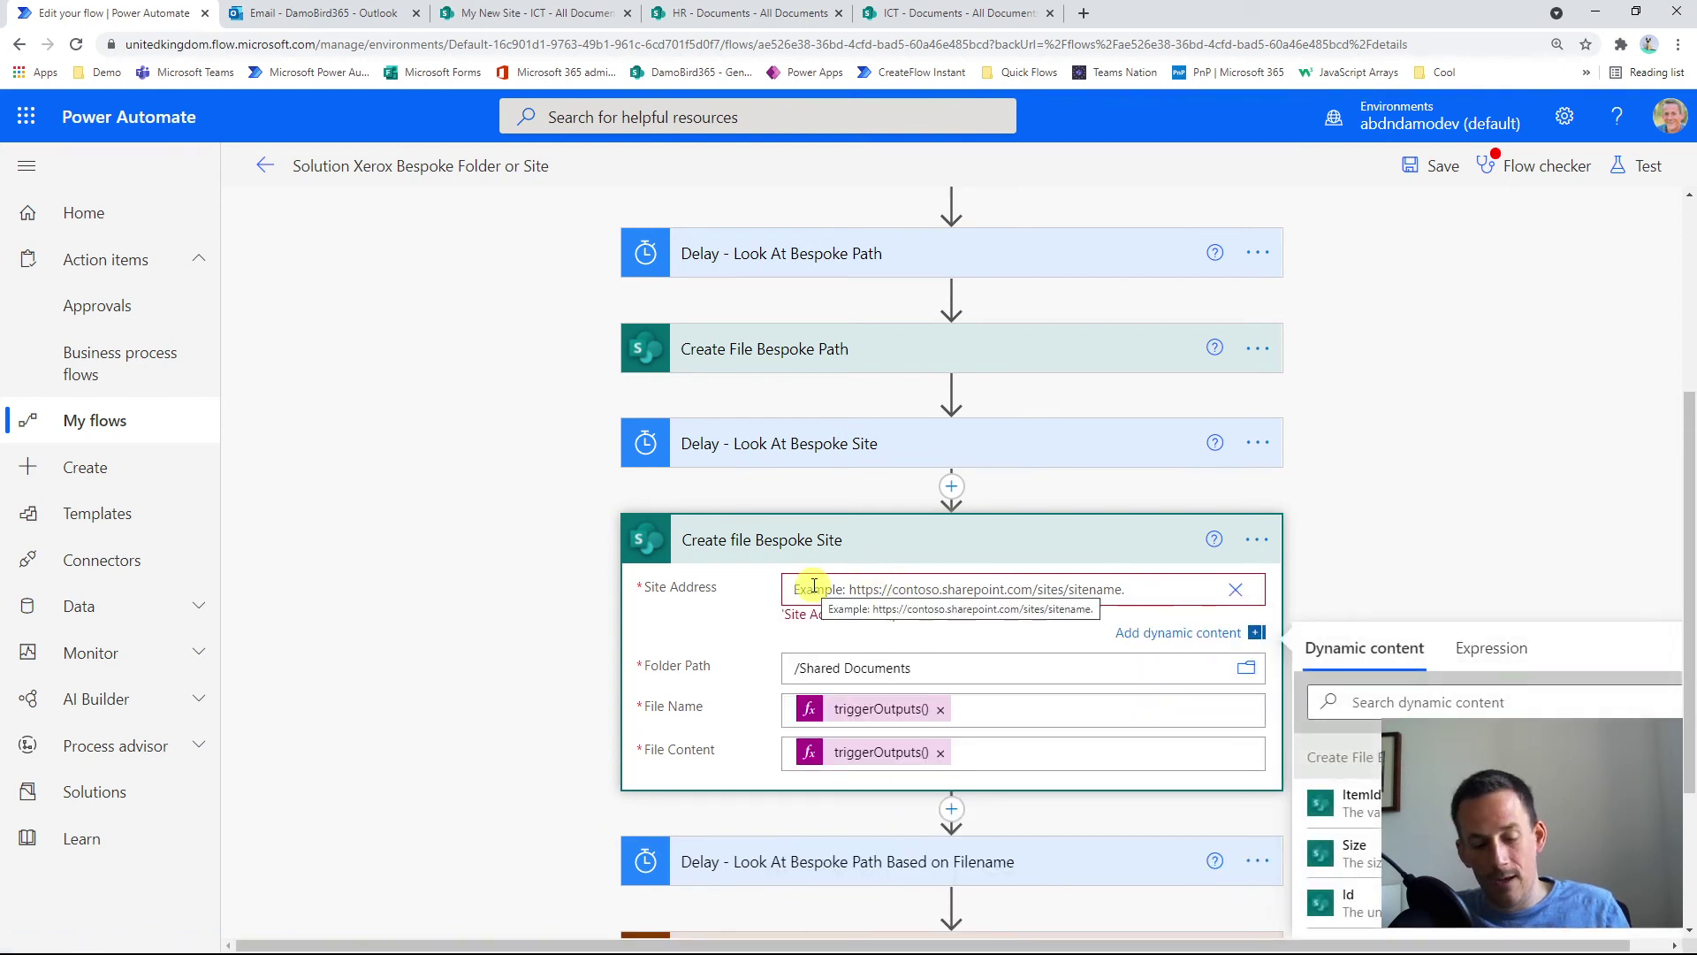
type("https://abdndamodev.sharepoint.com/sites")
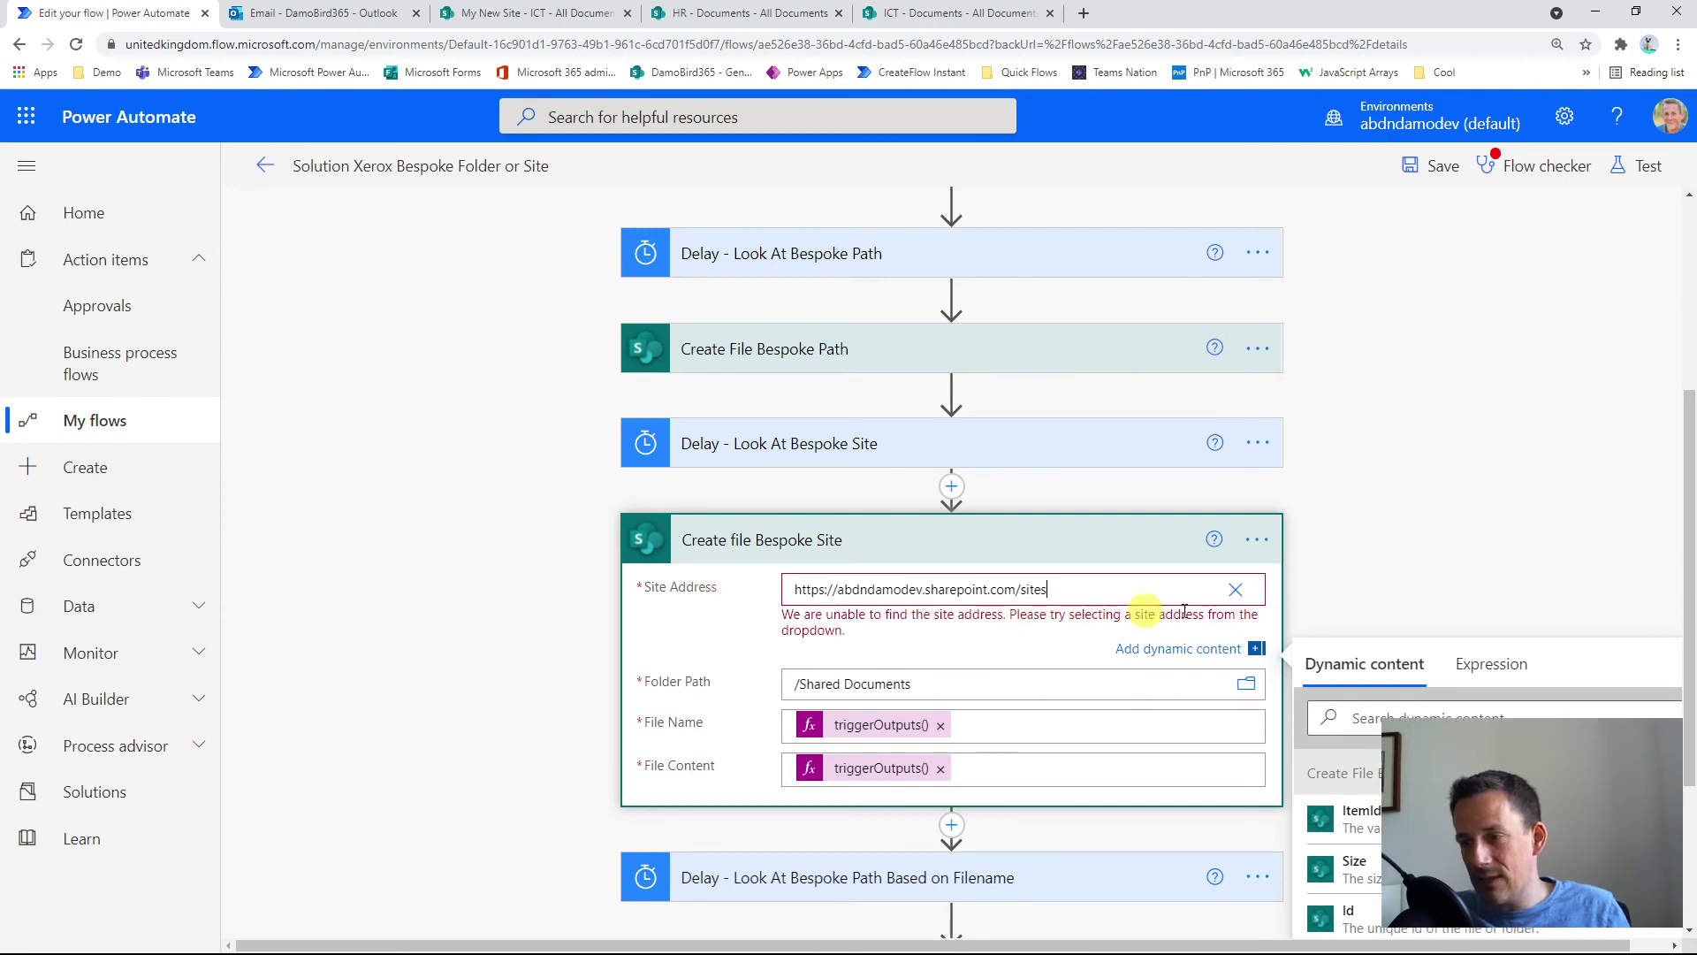
scroll(1414, 712, "down", 5)
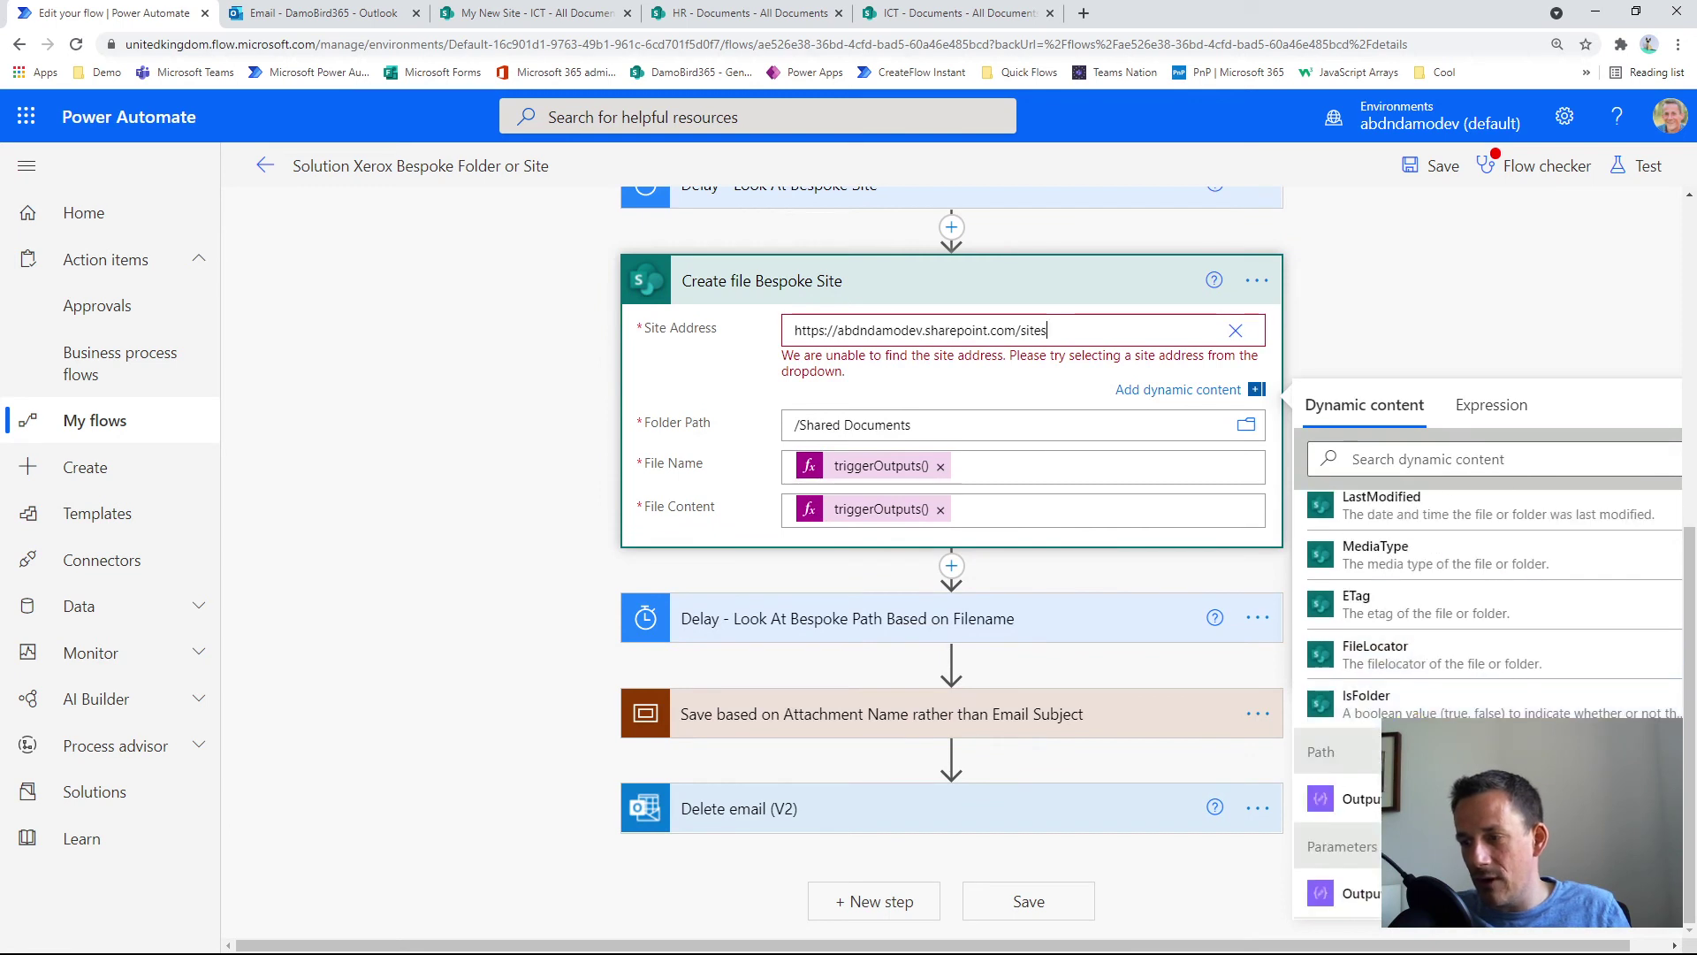
left_click(1362, 800)
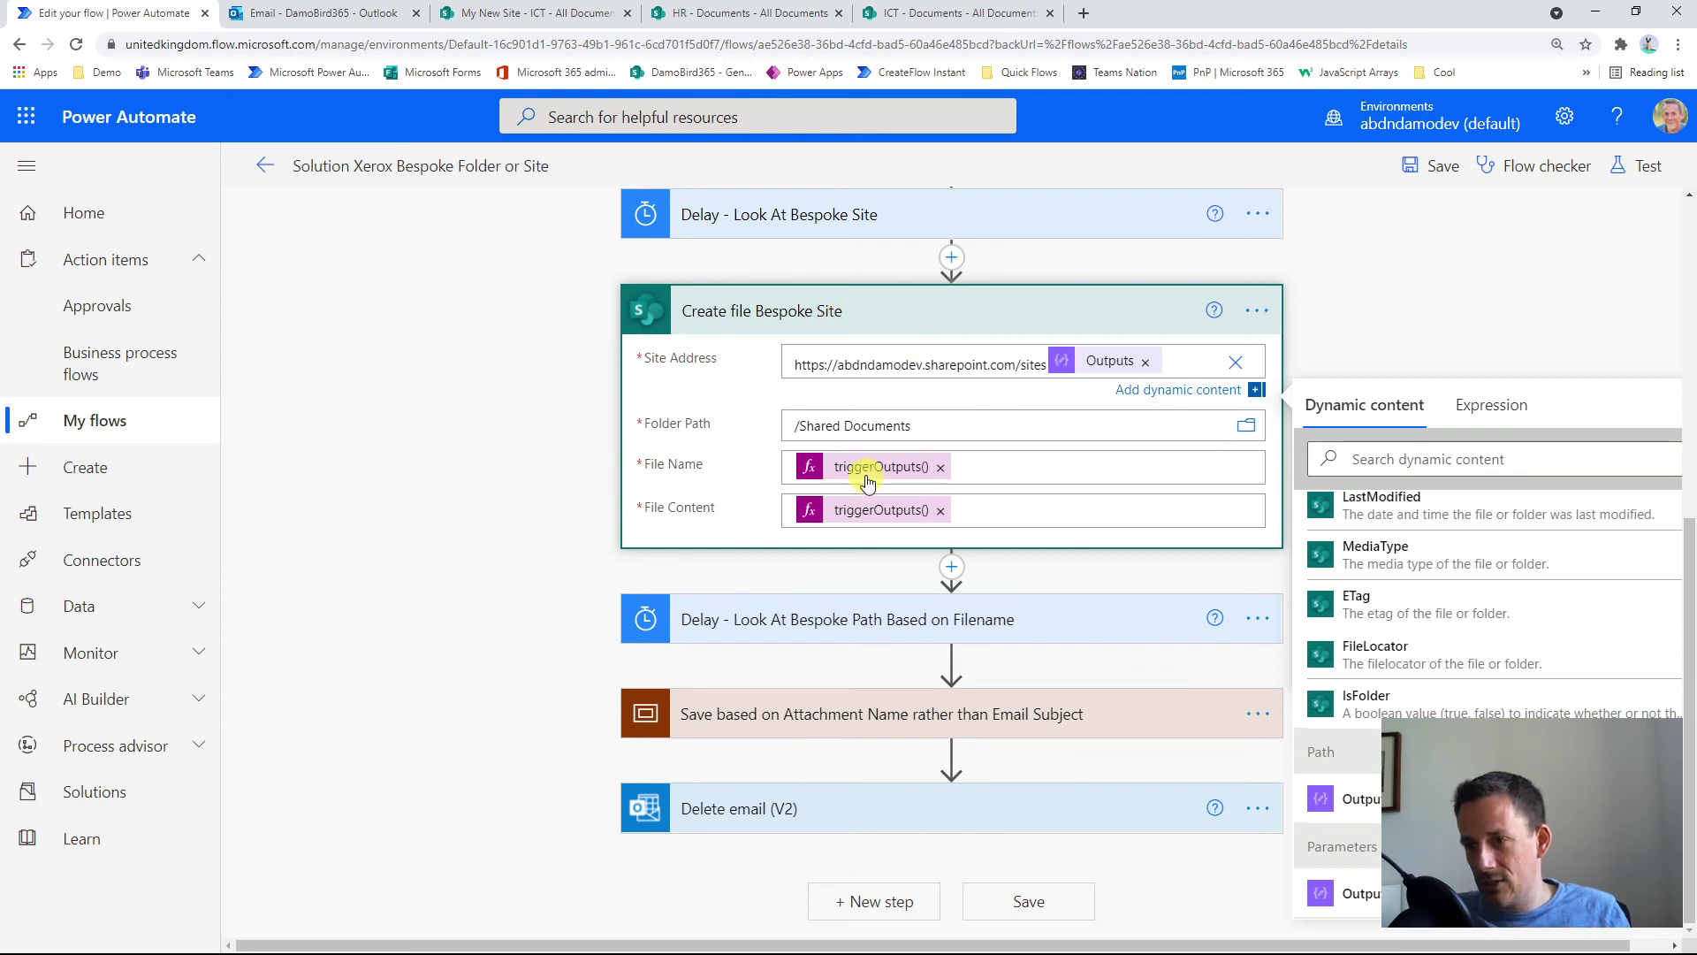
scroll(863, 478, "up", 2)
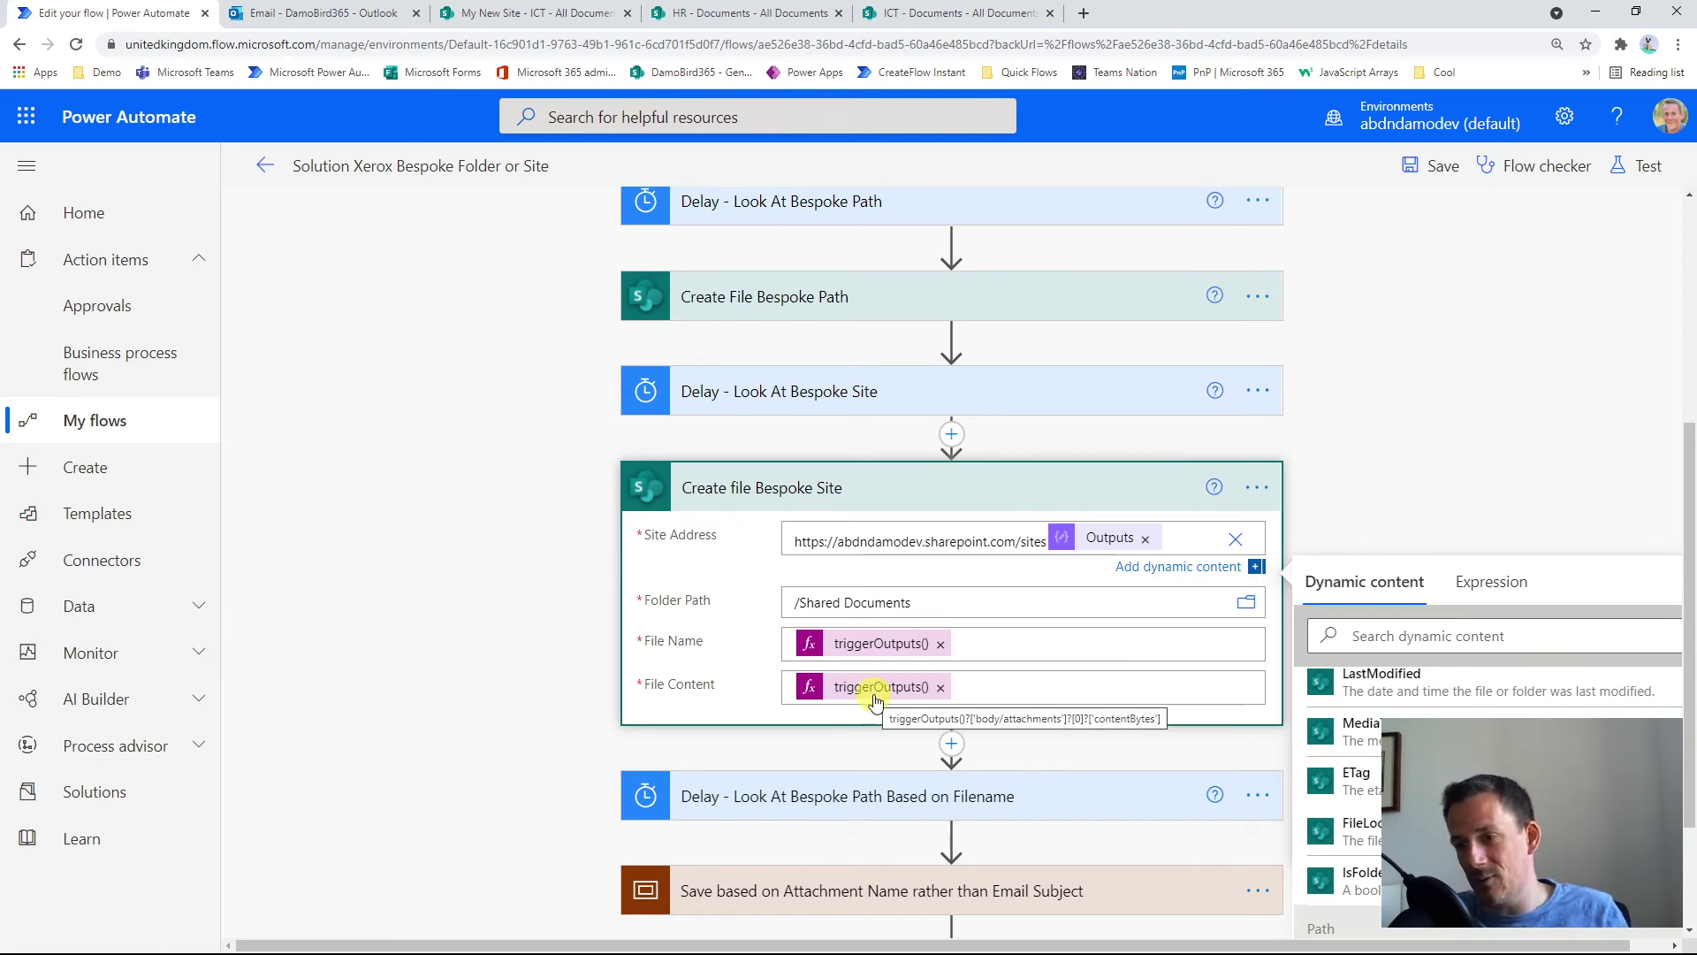
left_click(950, 496)
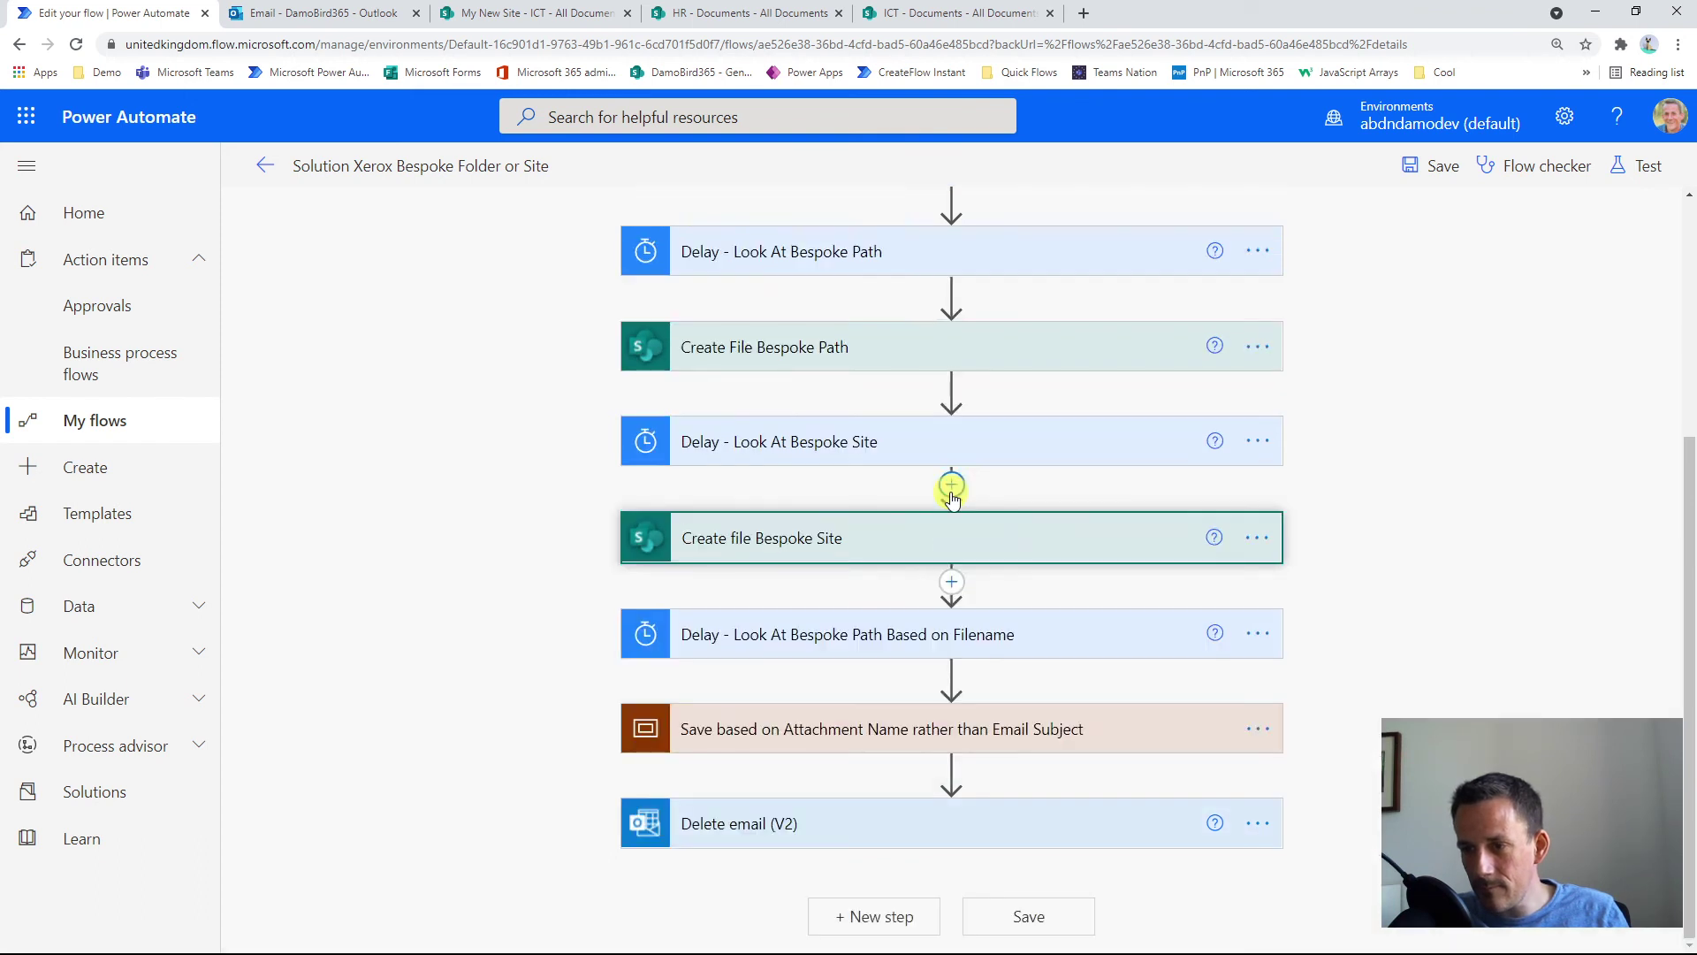
Expand the scope that saves by attachment name, and examine the Apply to each input and the Create File Bespoke Path Attachment Name fields.
left_click(875, 729)
scroll(939, 697, "down", 2)
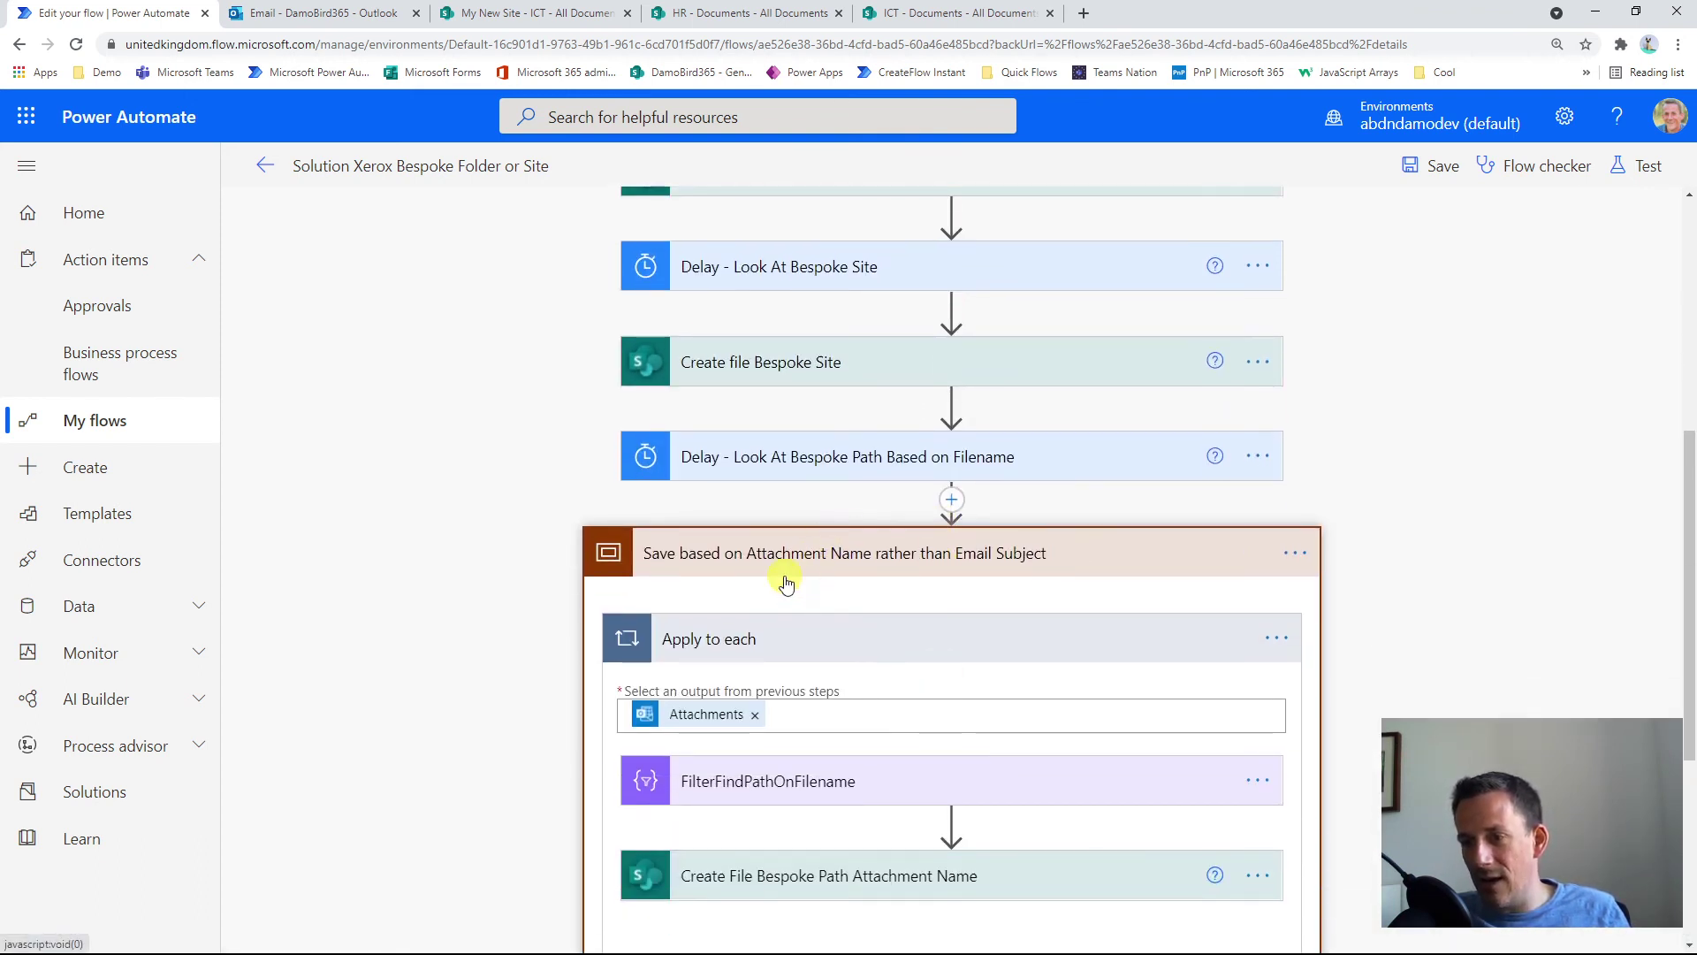
scroll(851, 574, "down", 2)
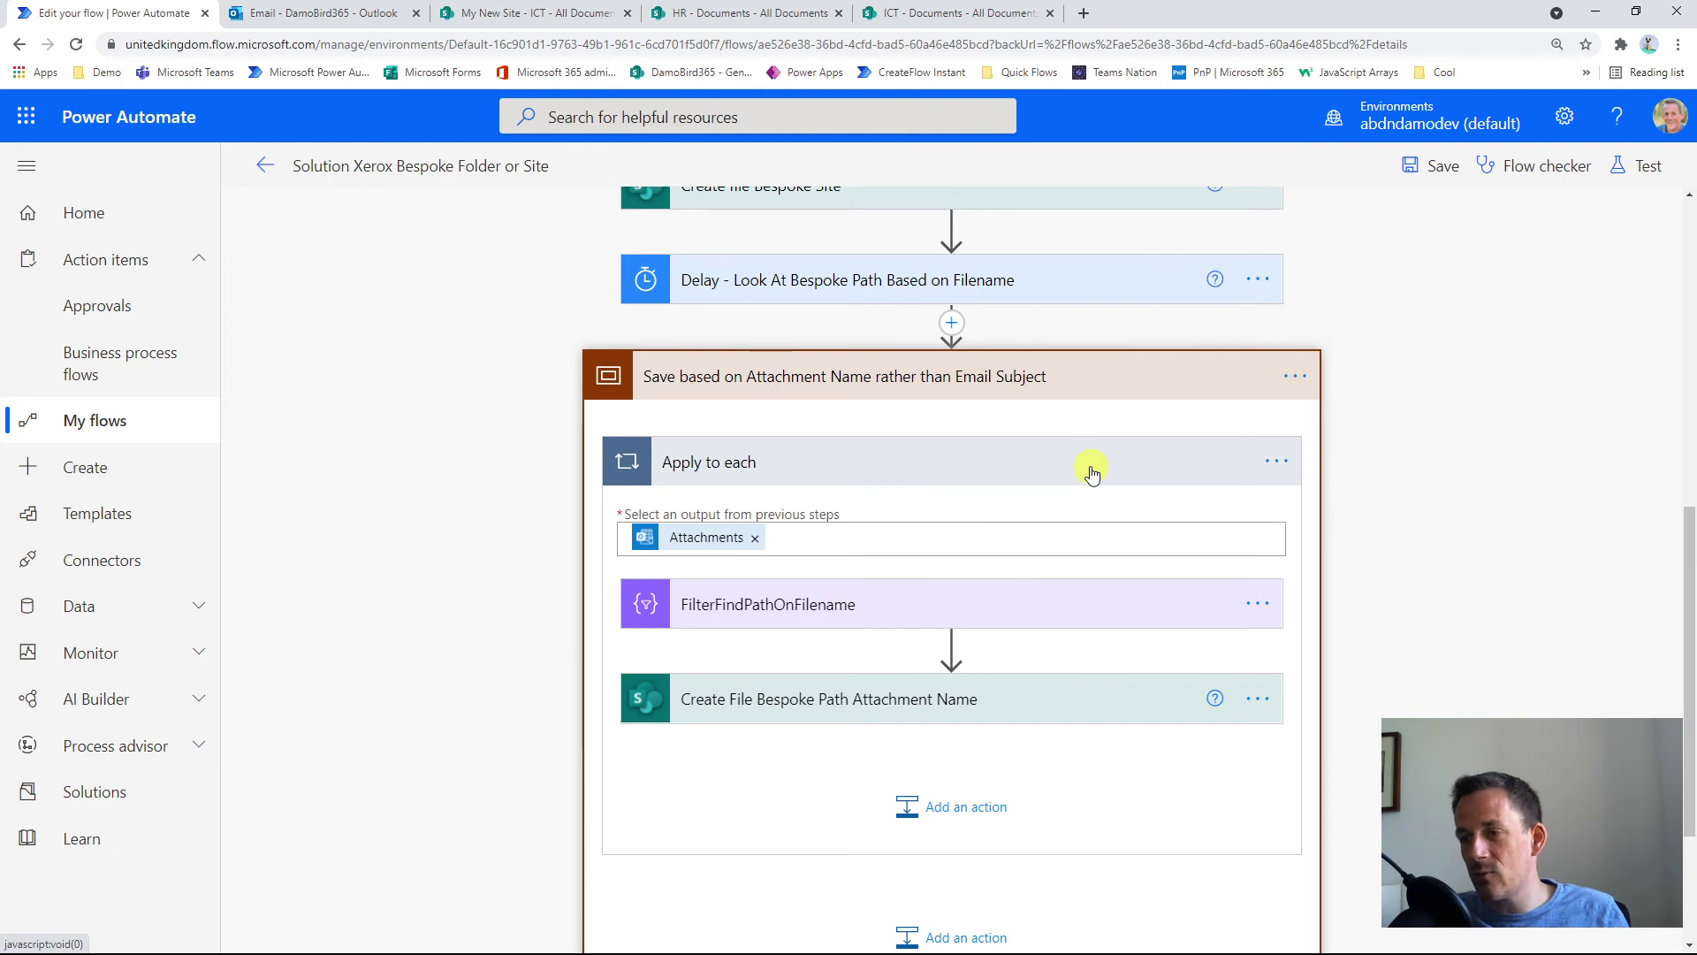
scroll(1028, 477, "up", 1)
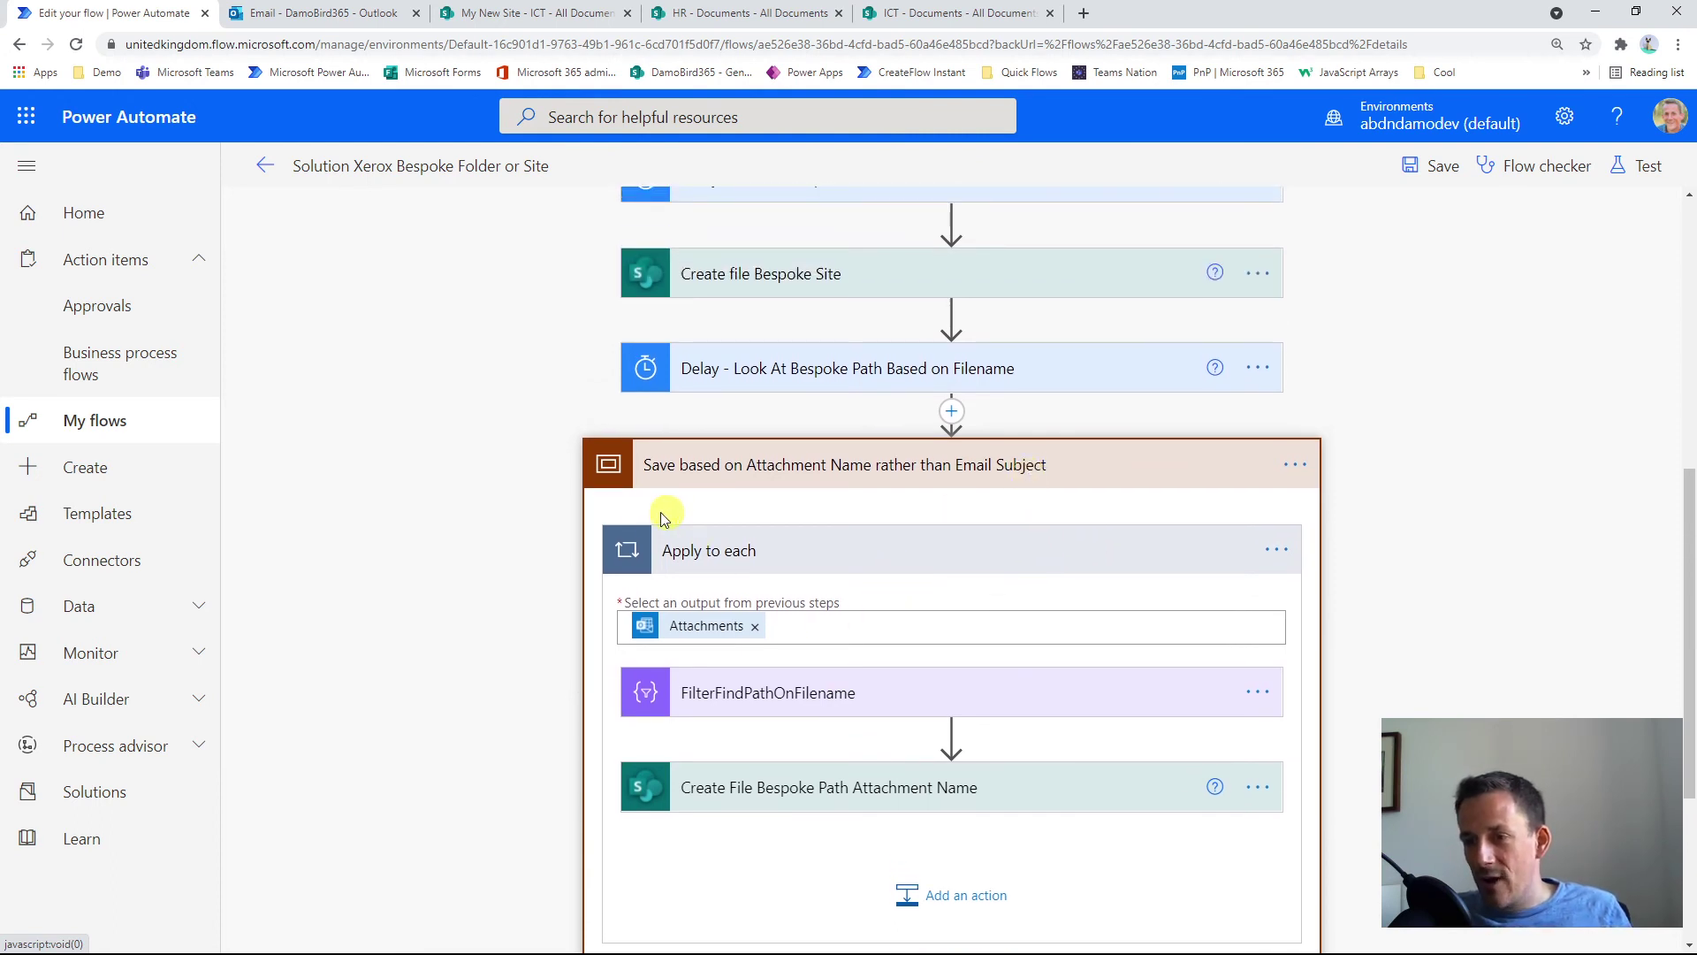
left_click(838, 798)
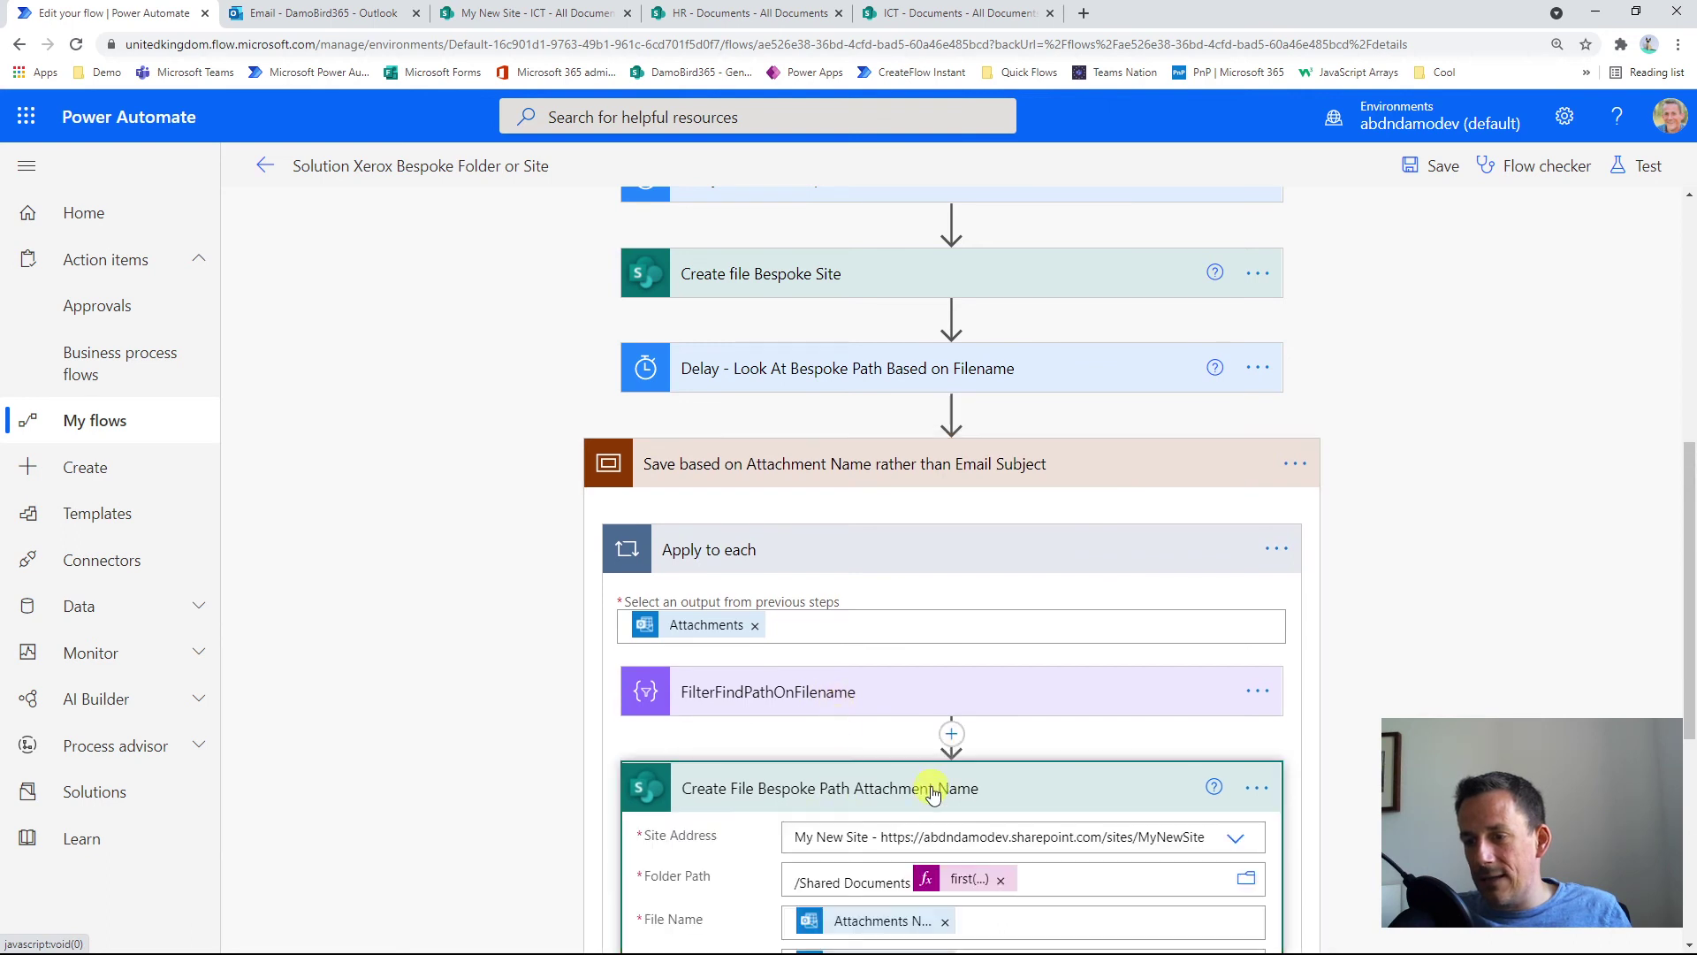
scroll(919, 782, "down", 3)
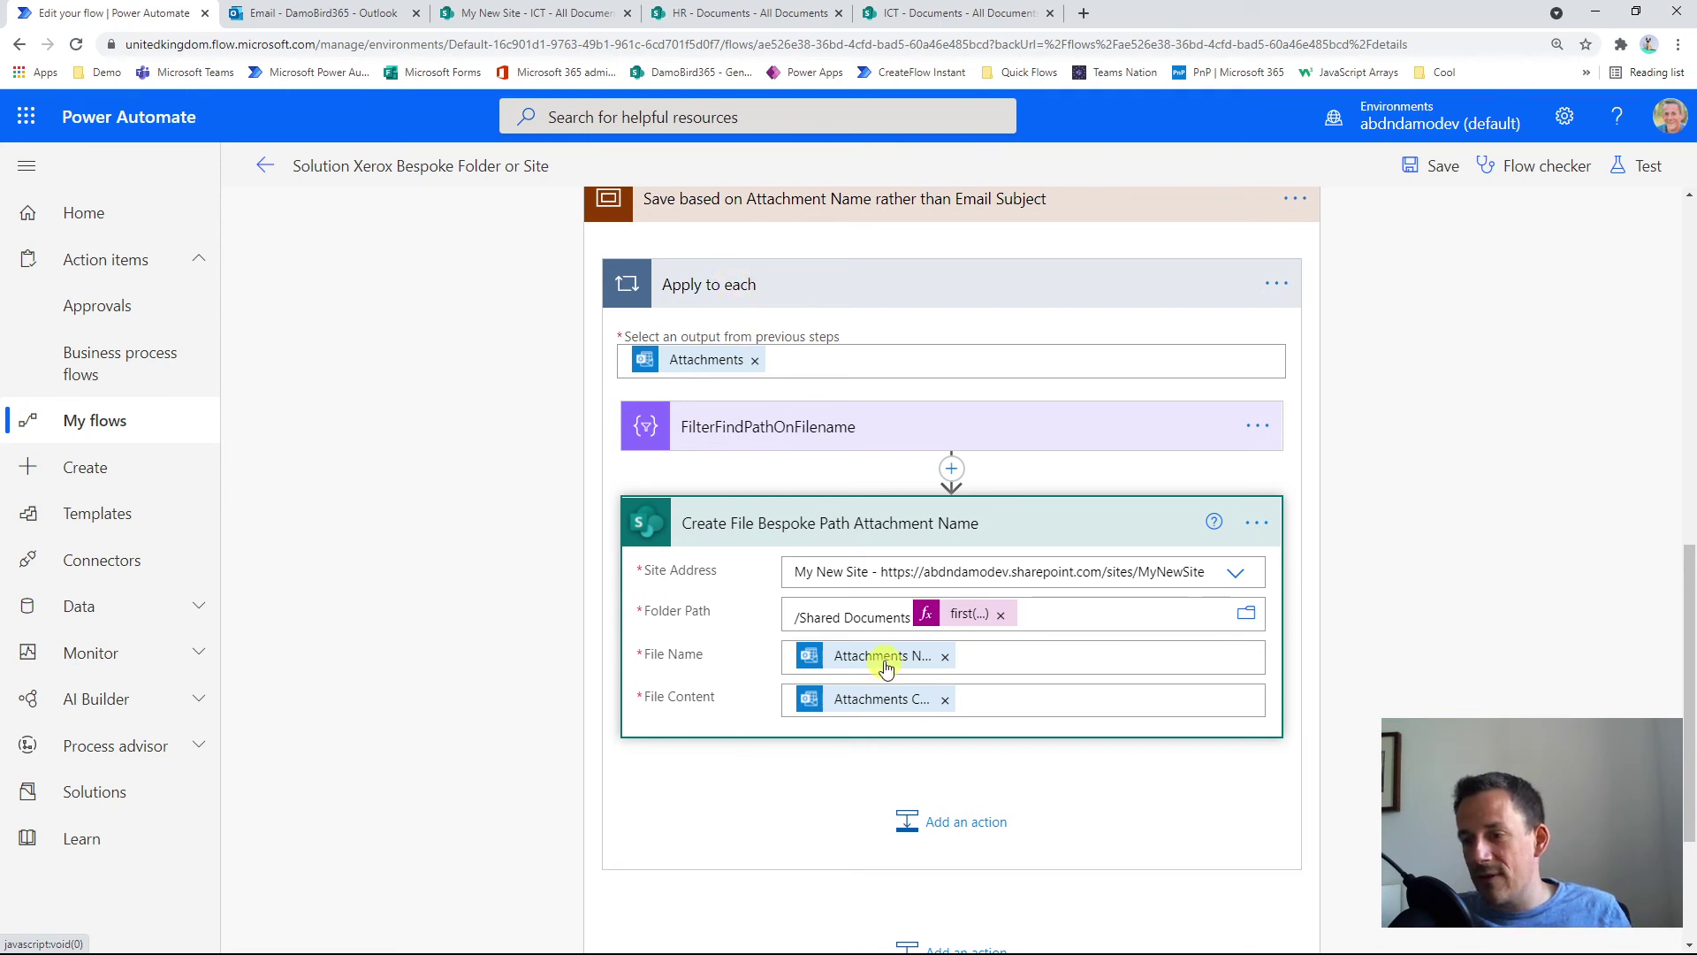
mouse_move(893, 710)
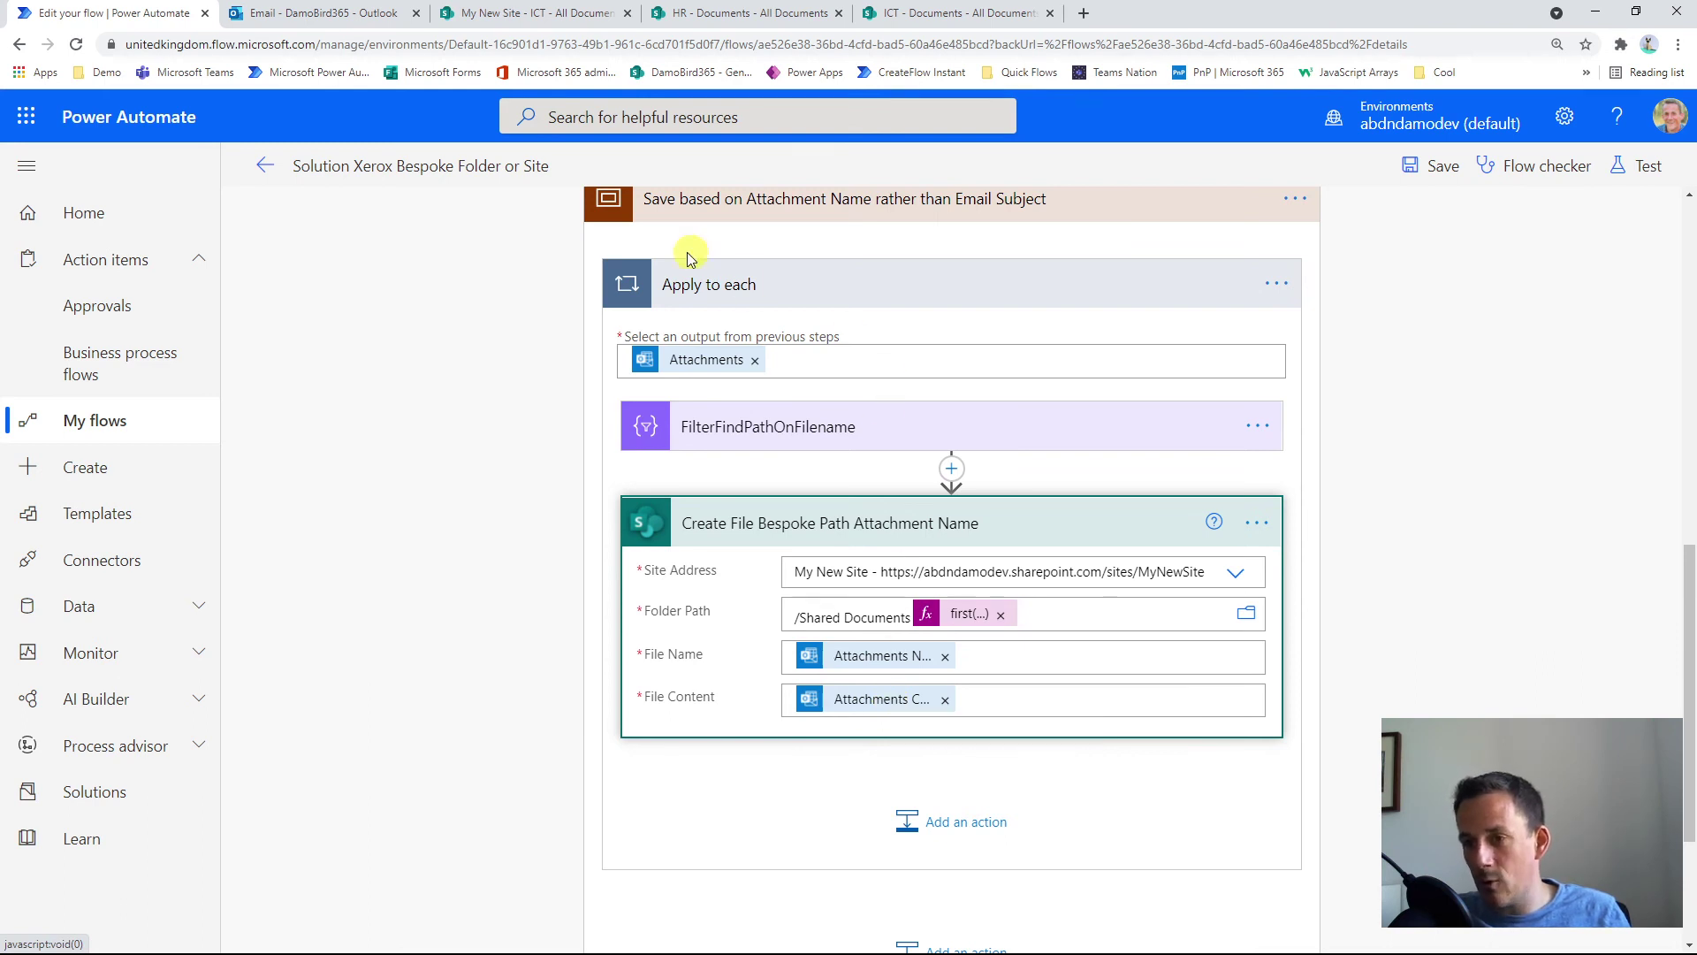
Examine the File Name and File Content expressions of the Create File Bespoke Path Attachment Name action.
mouse_move(704, 365)
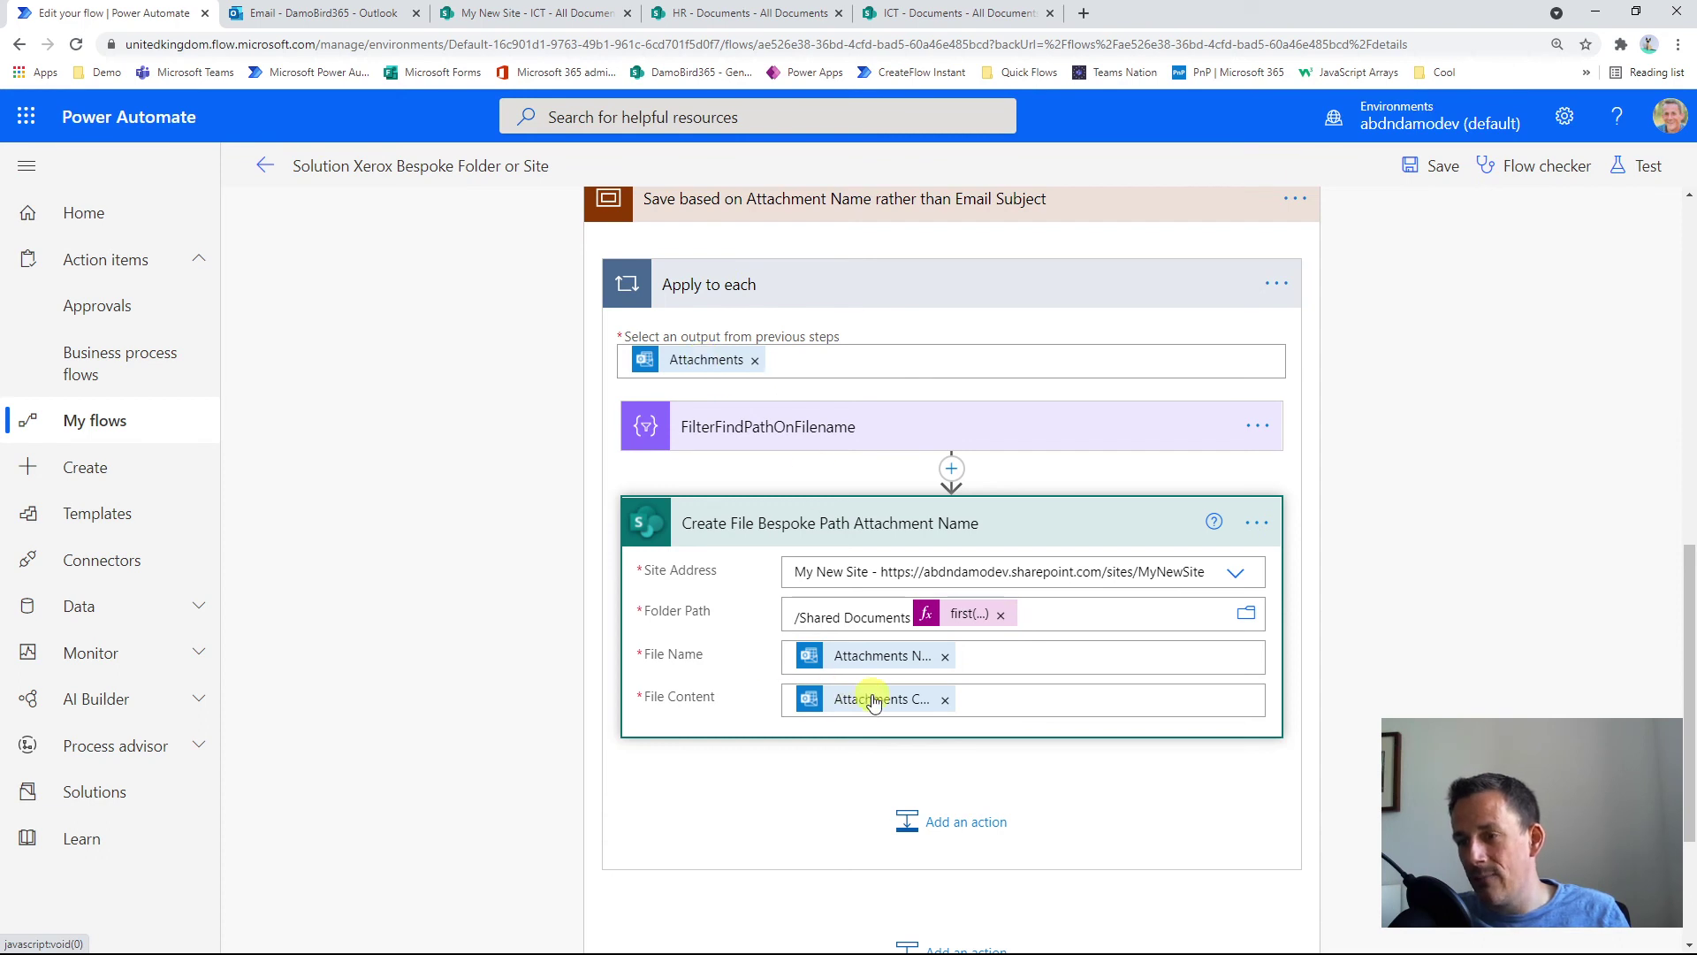
scroll(894, 690, "up", 3)
scroll(898, 685, "up", 3)
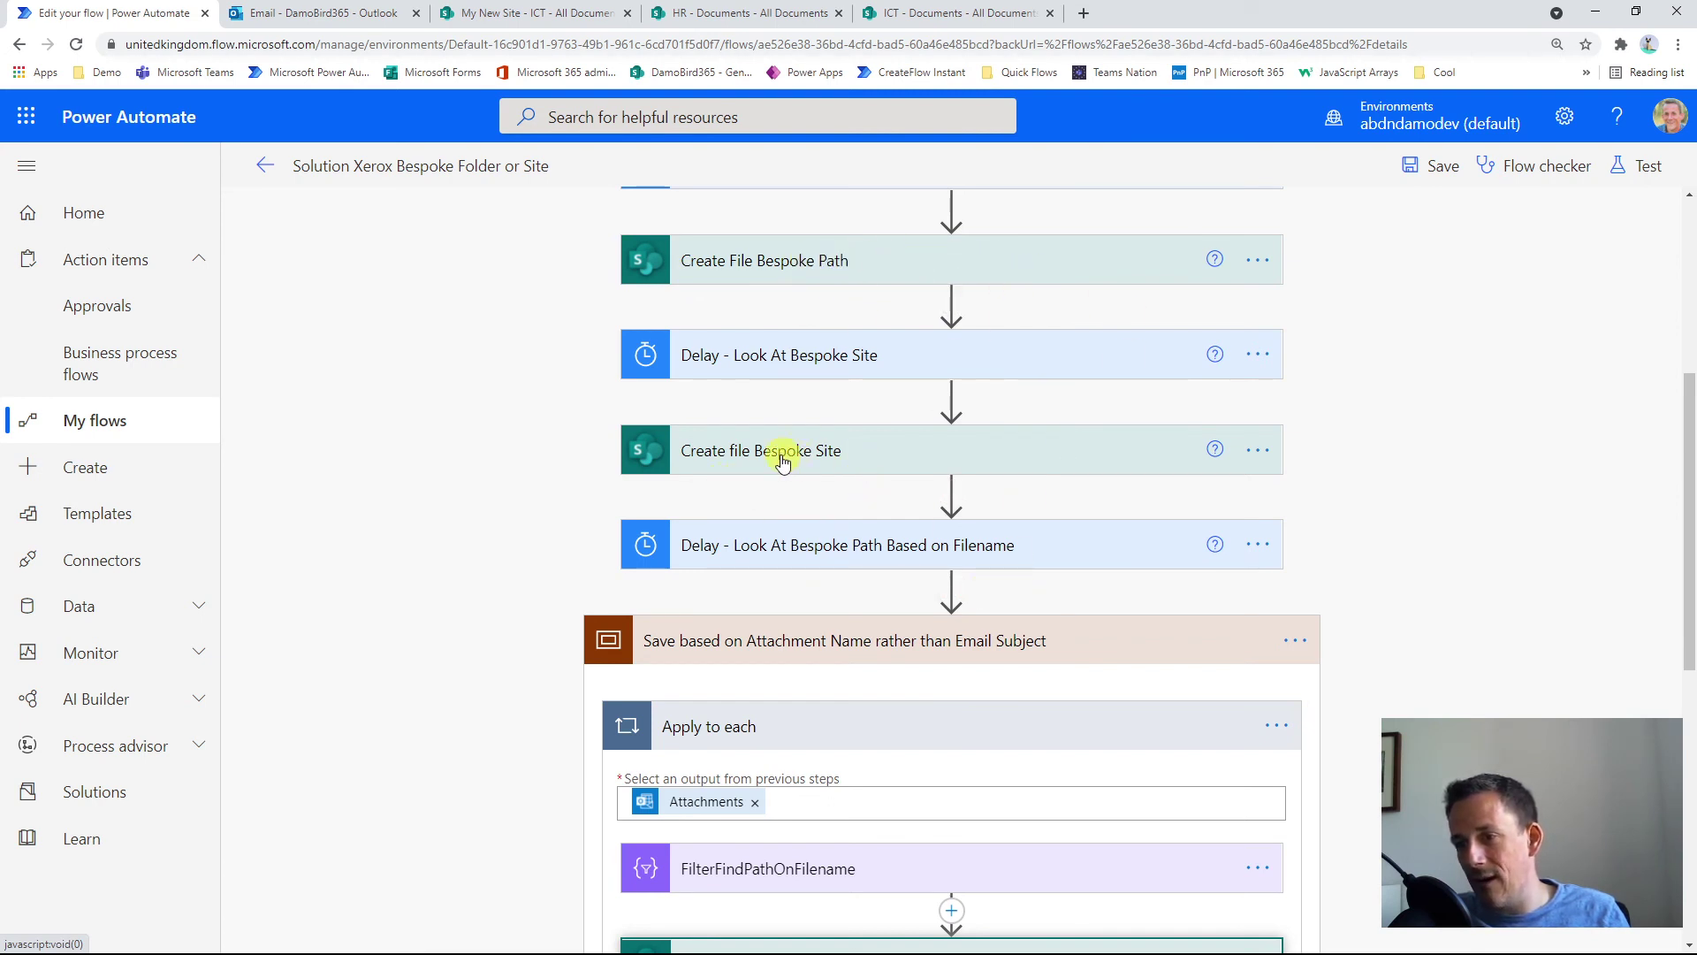
scroll(775, 461, "down", 4)
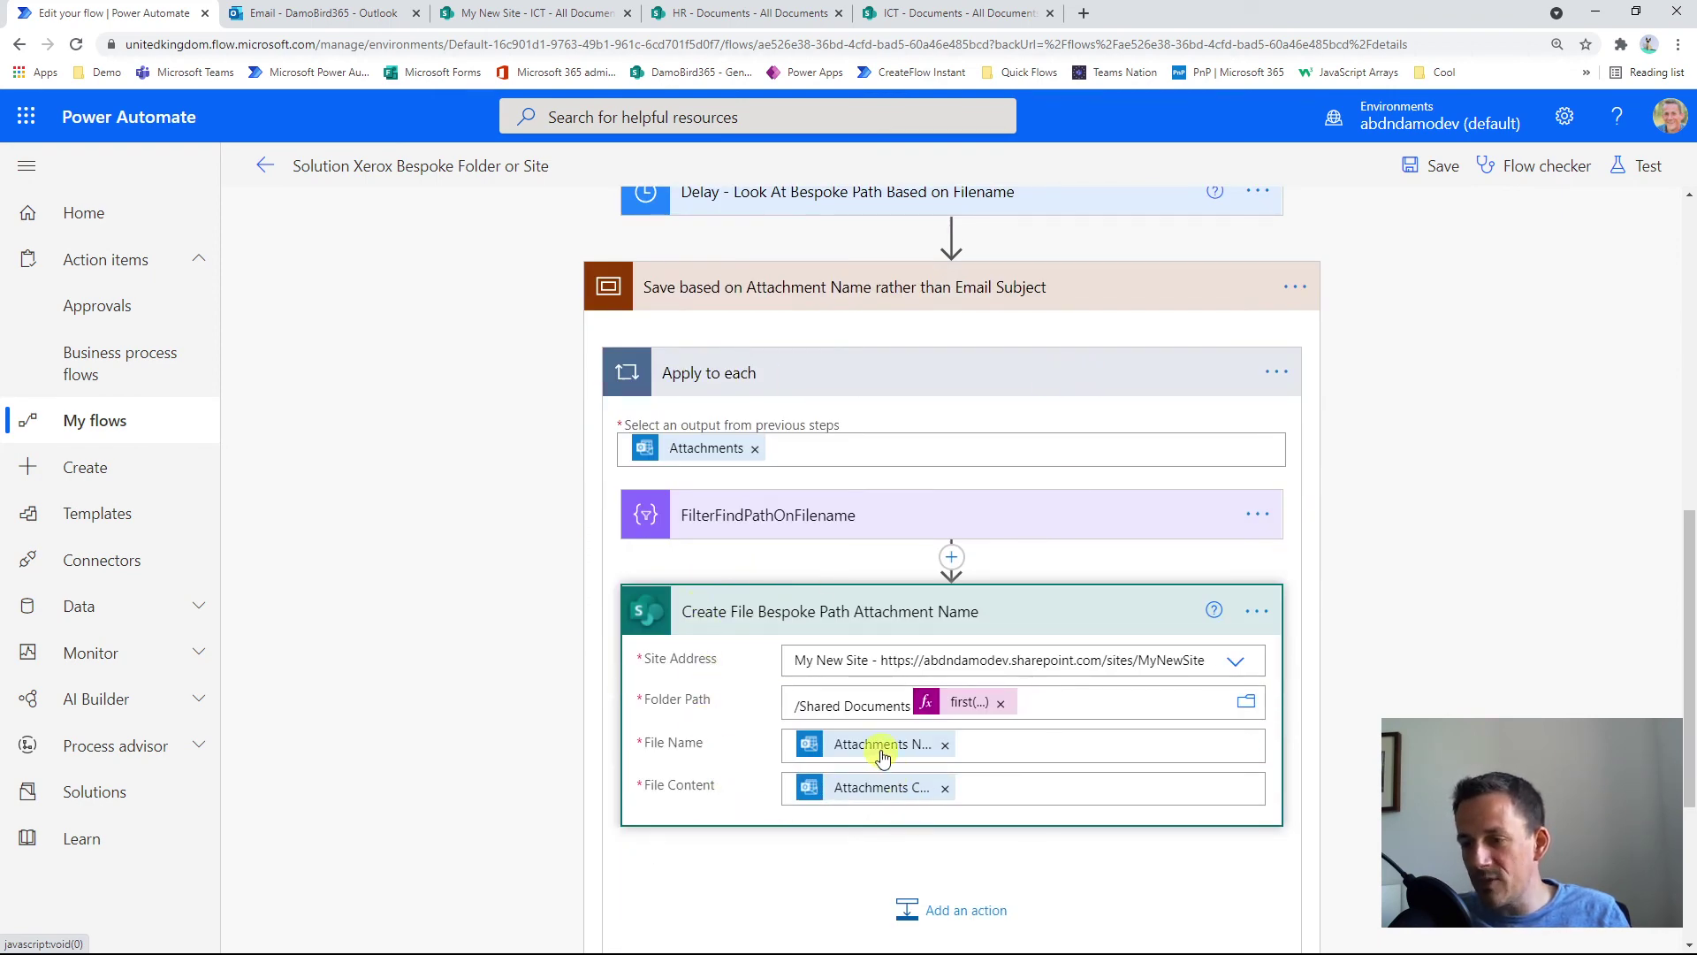
mouse_move(882, 758)
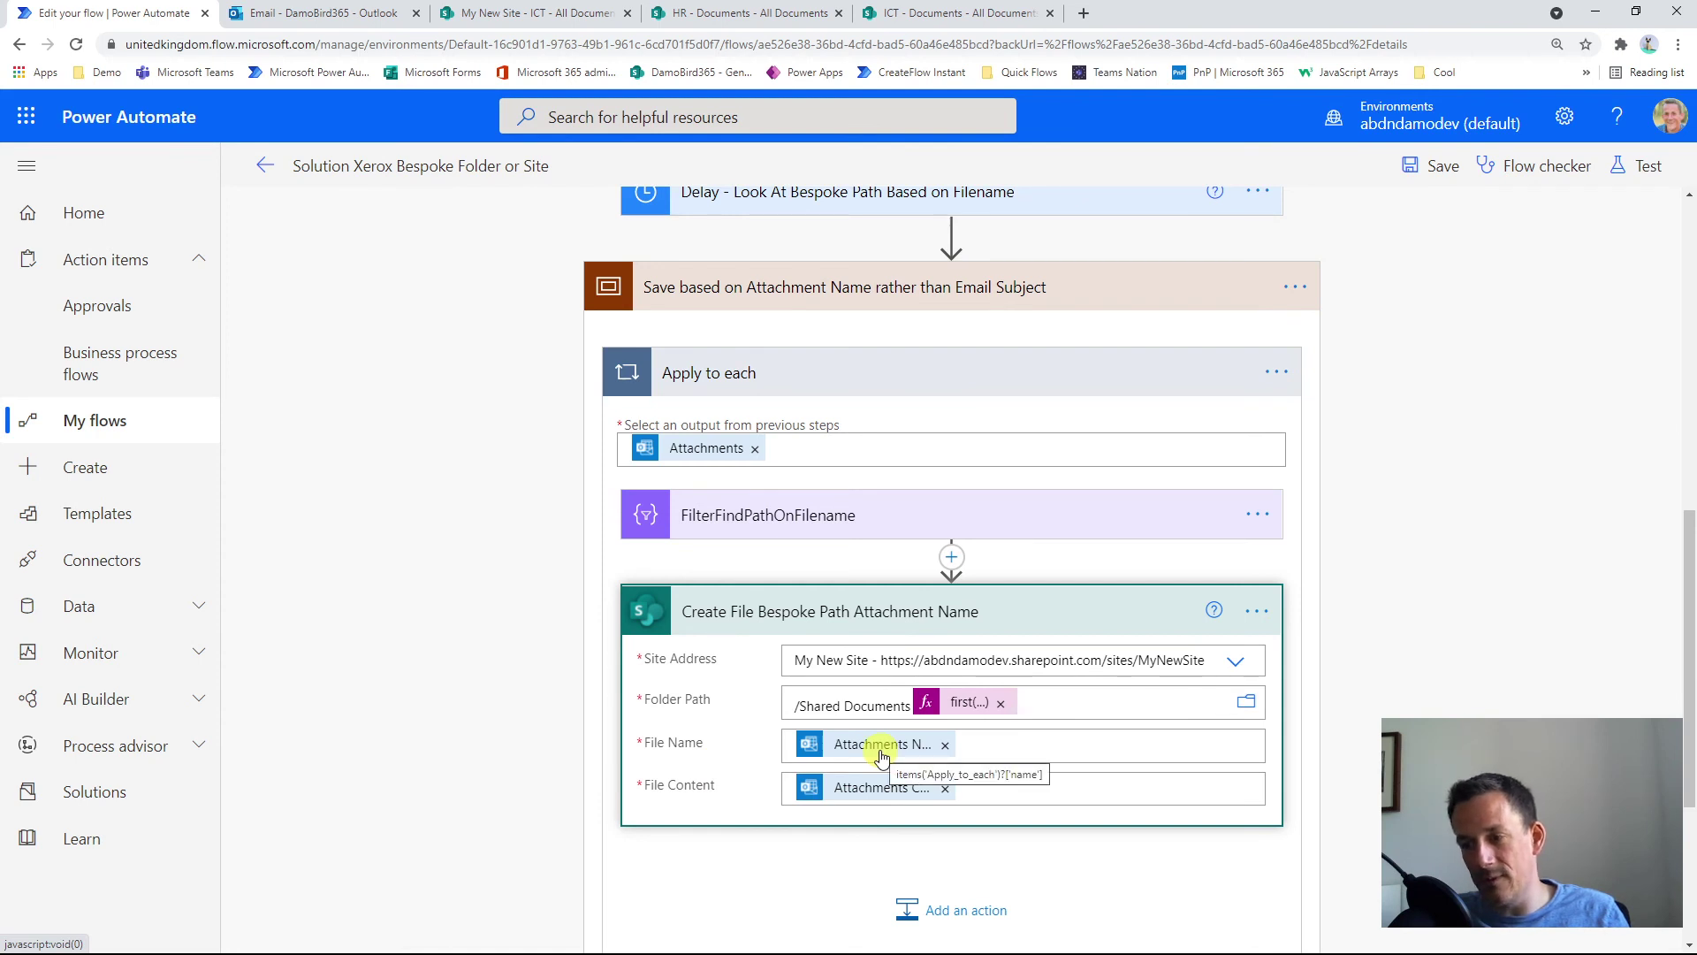
mouse_move(888, 794)
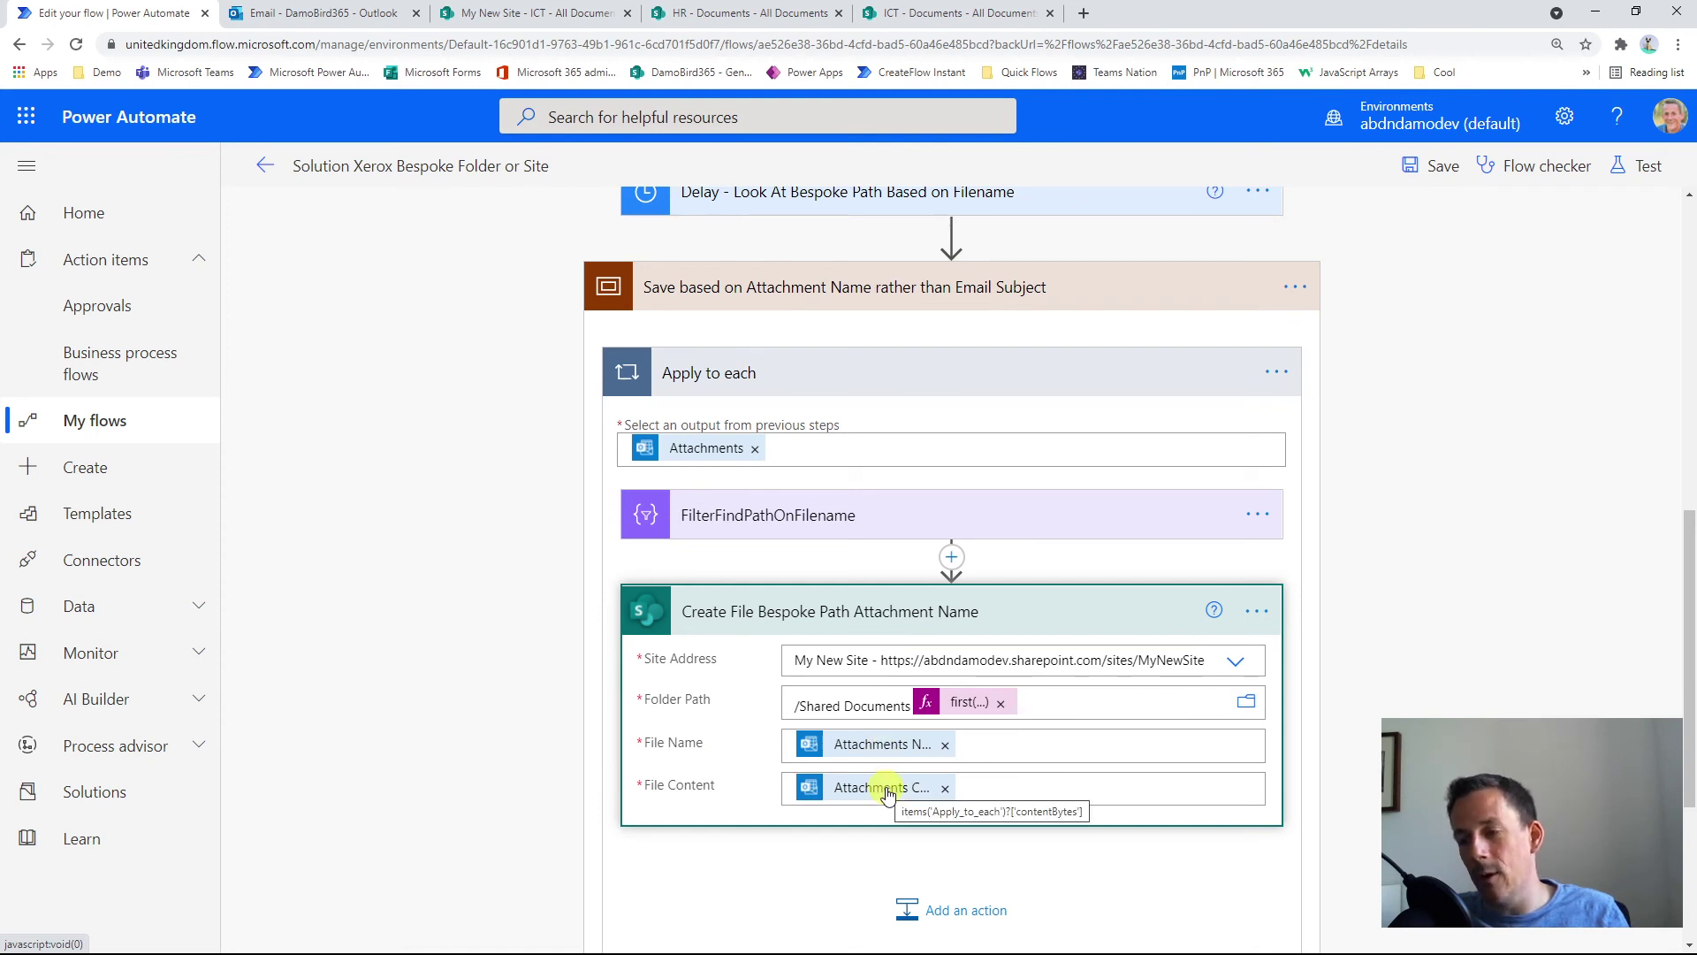
scroll(887, 794, "down", 1)
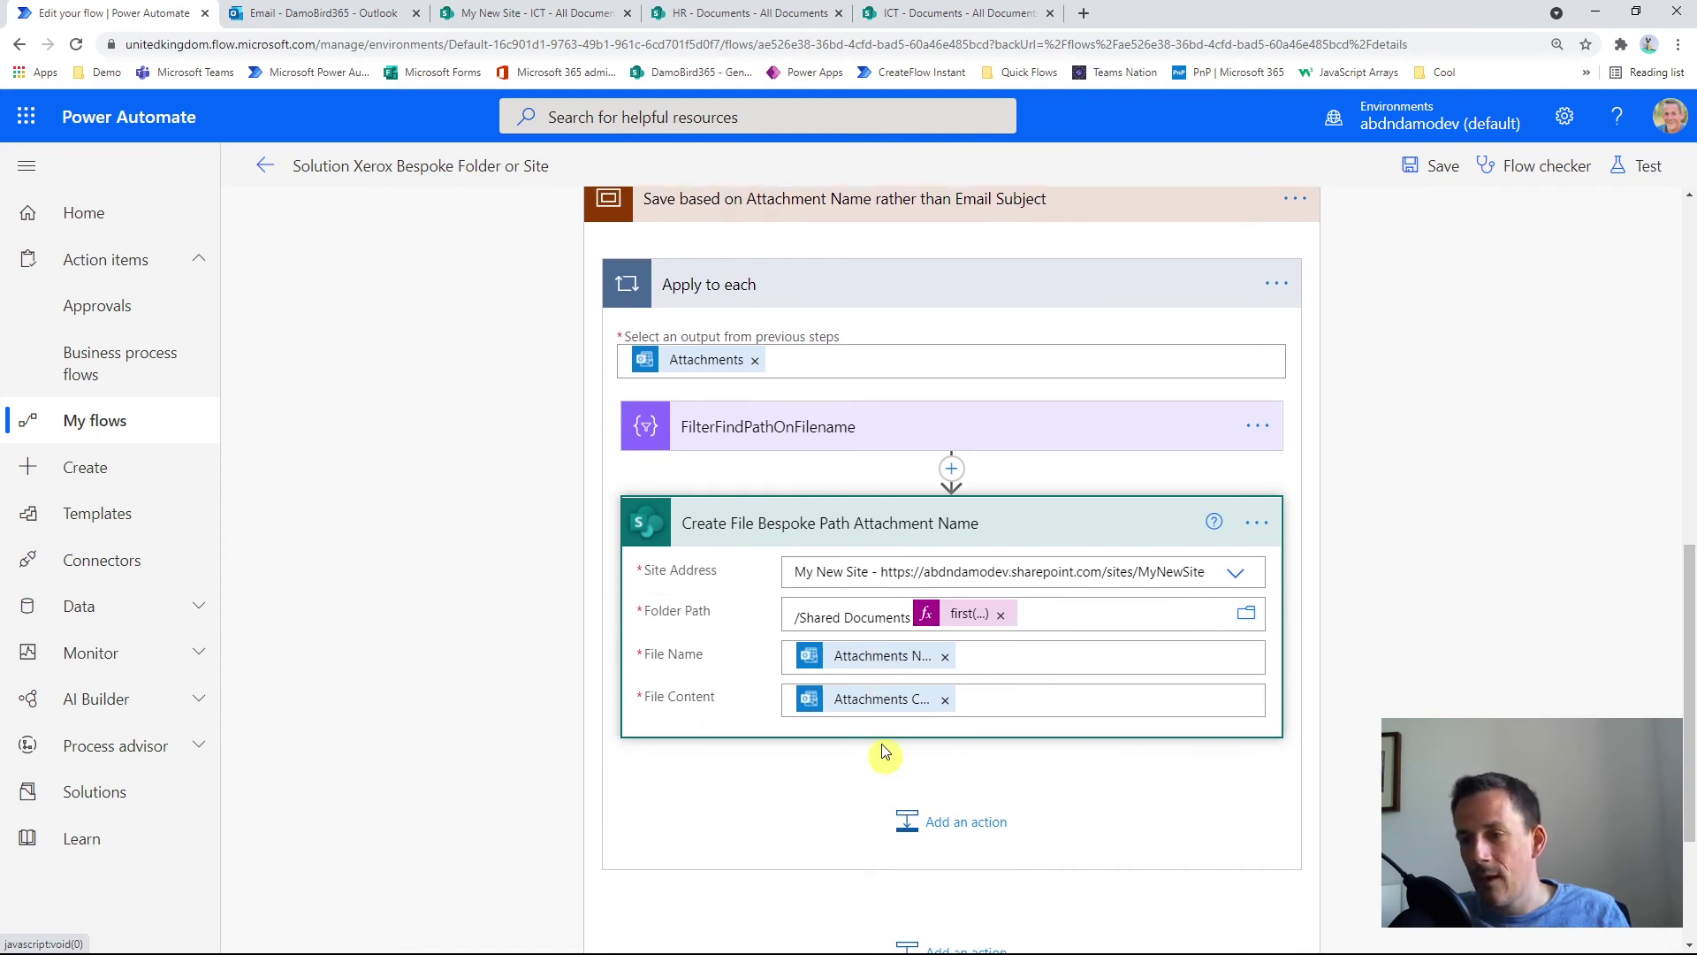
Expand the FilterFindPathOnFilename action, examine its From input and its attachment name and Dept condition, and collapse it.
left_click(793, 437)
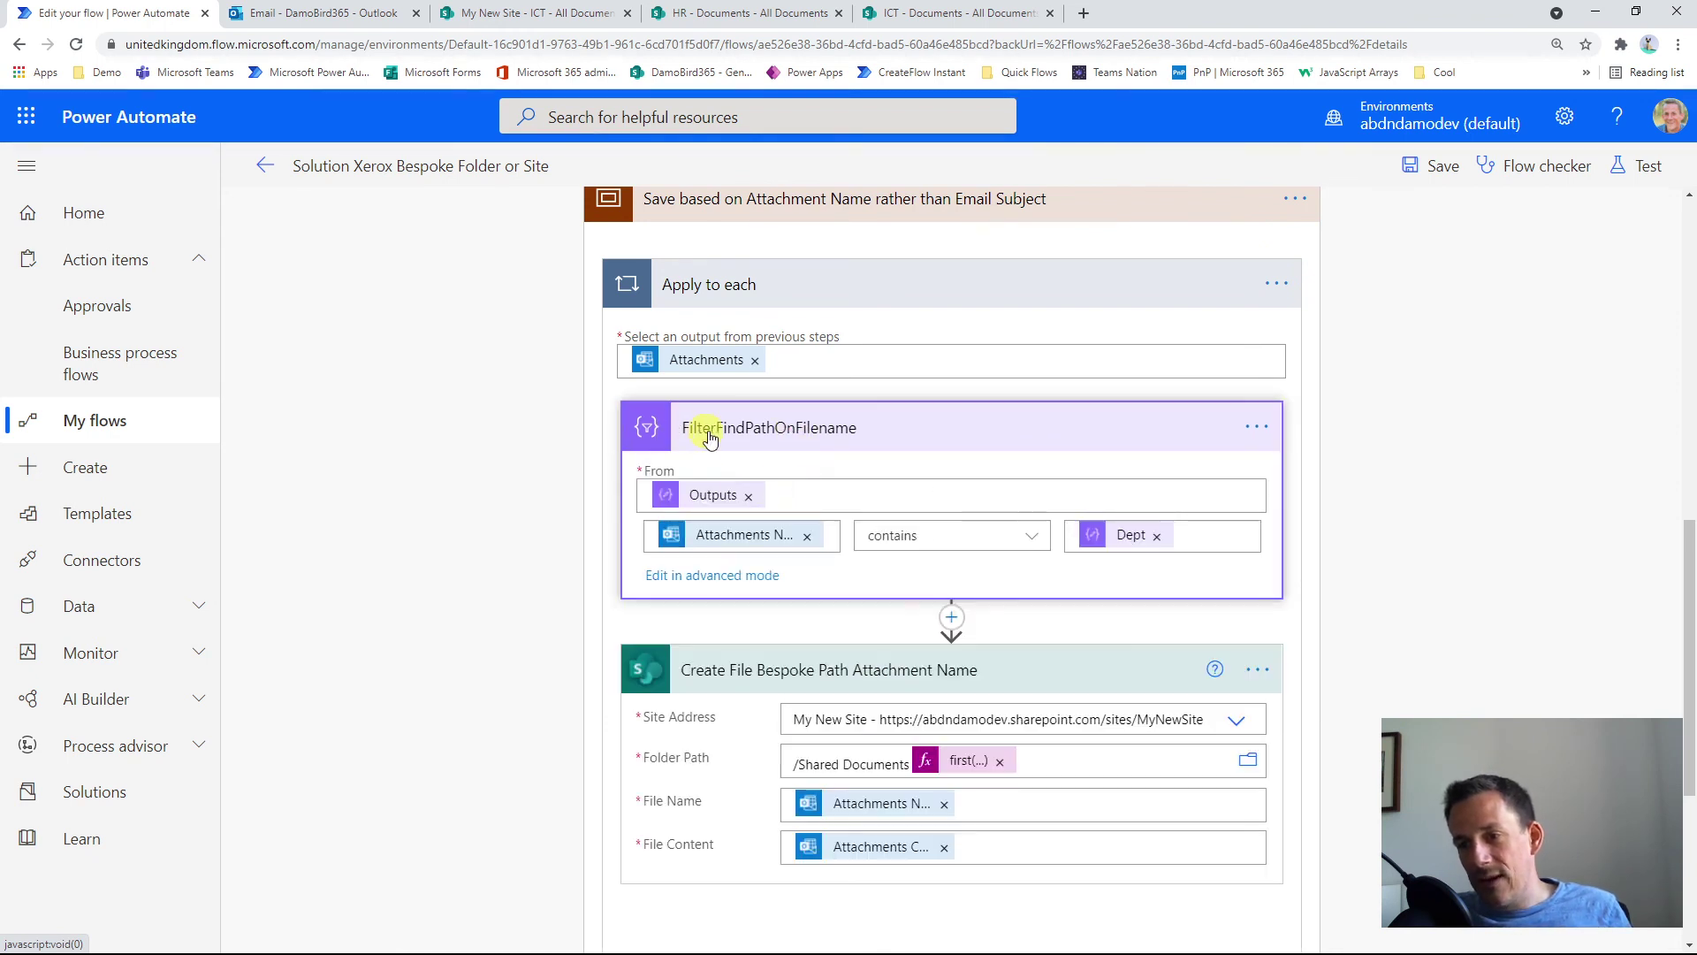
mouse_move(697, 500)
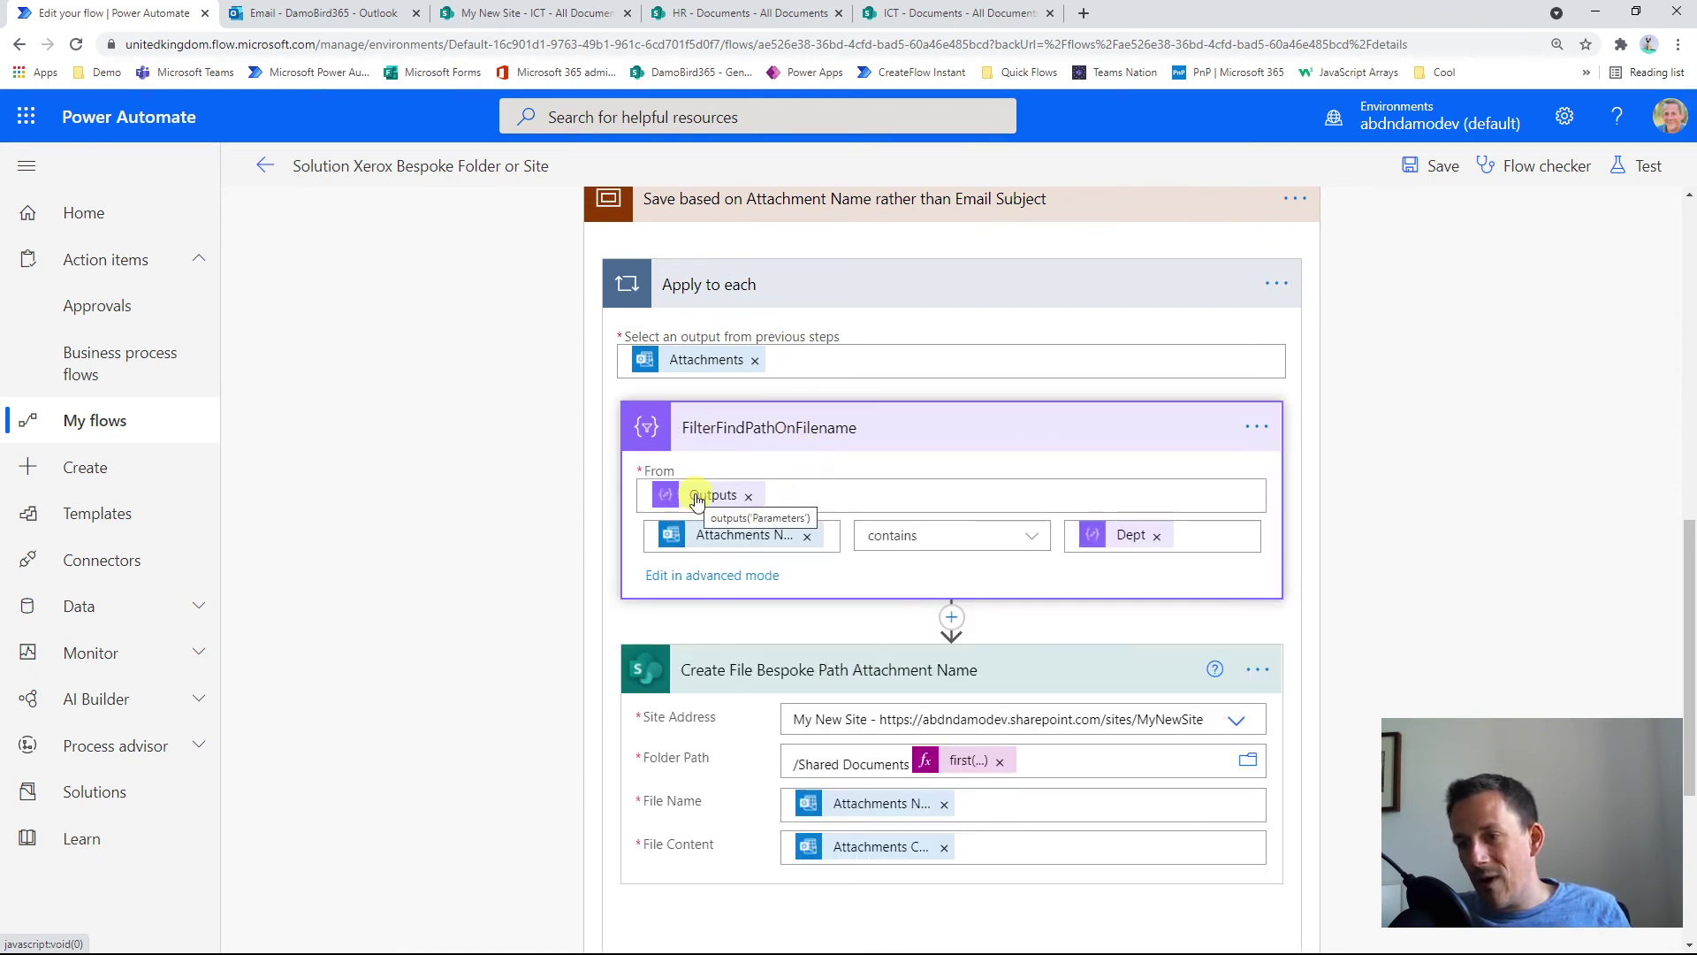
mouse_move(723, 544)
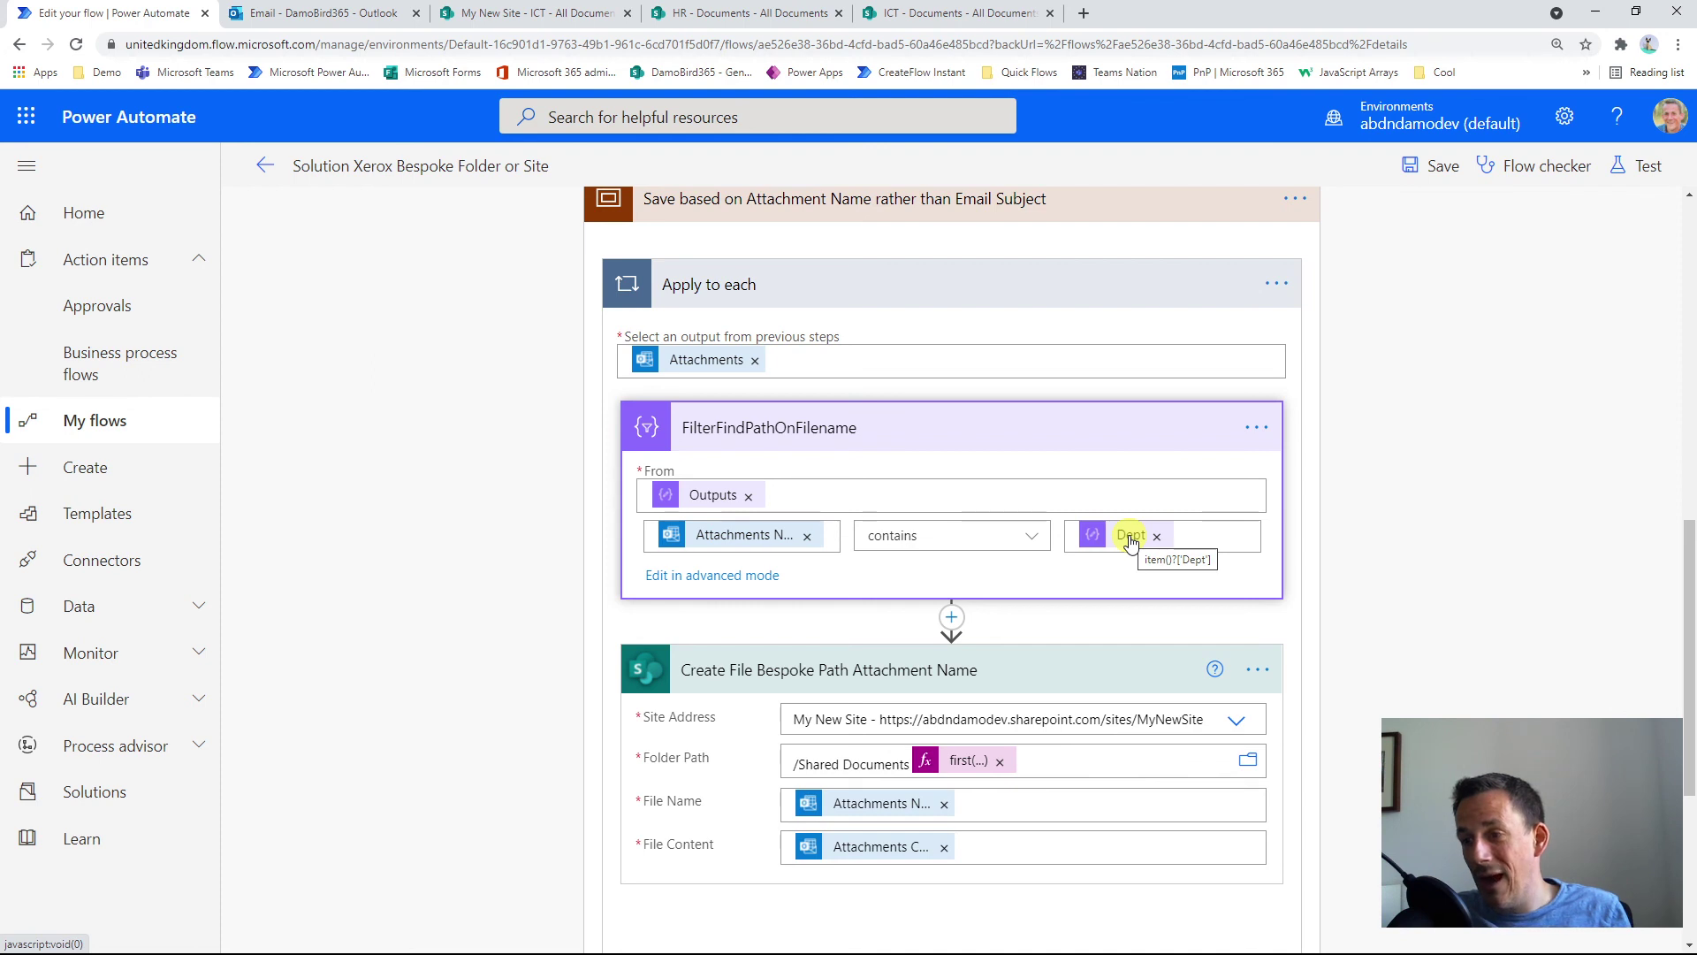
left_click(1049, 431)
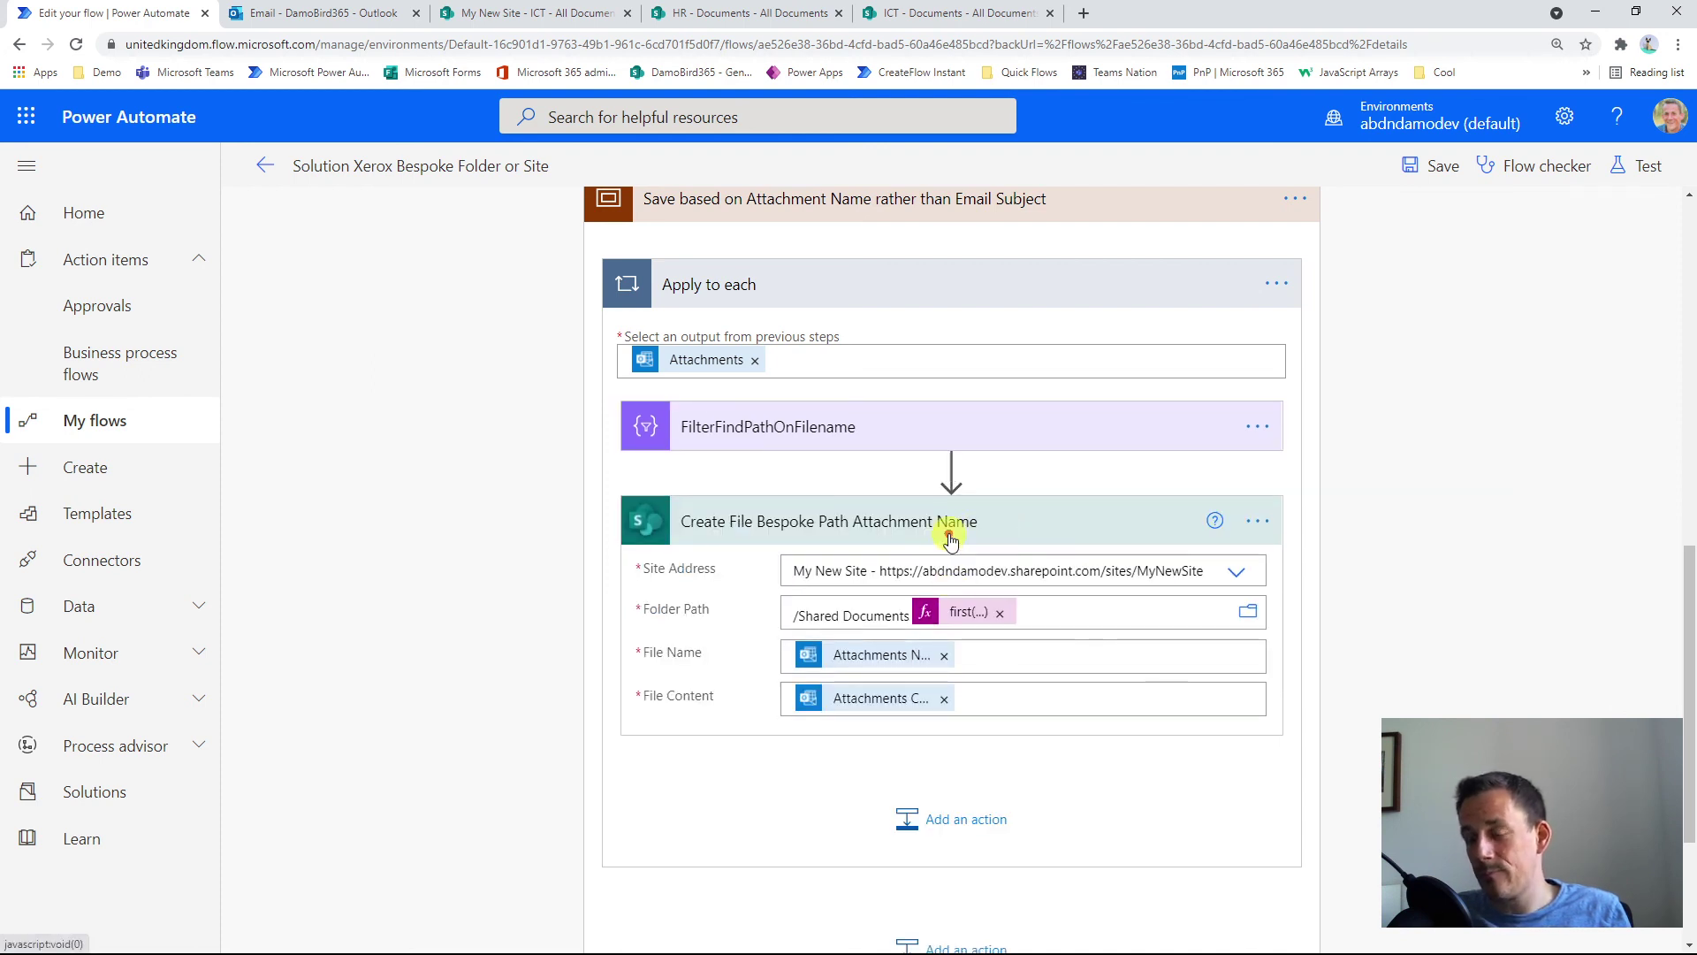
Collapse the Create File Bespoke Path Attachment Name action and review the flow's action sequence between Parameters and Delete email (V2).
left_click(948, 524)
scroll(943, 736, "down", 1)
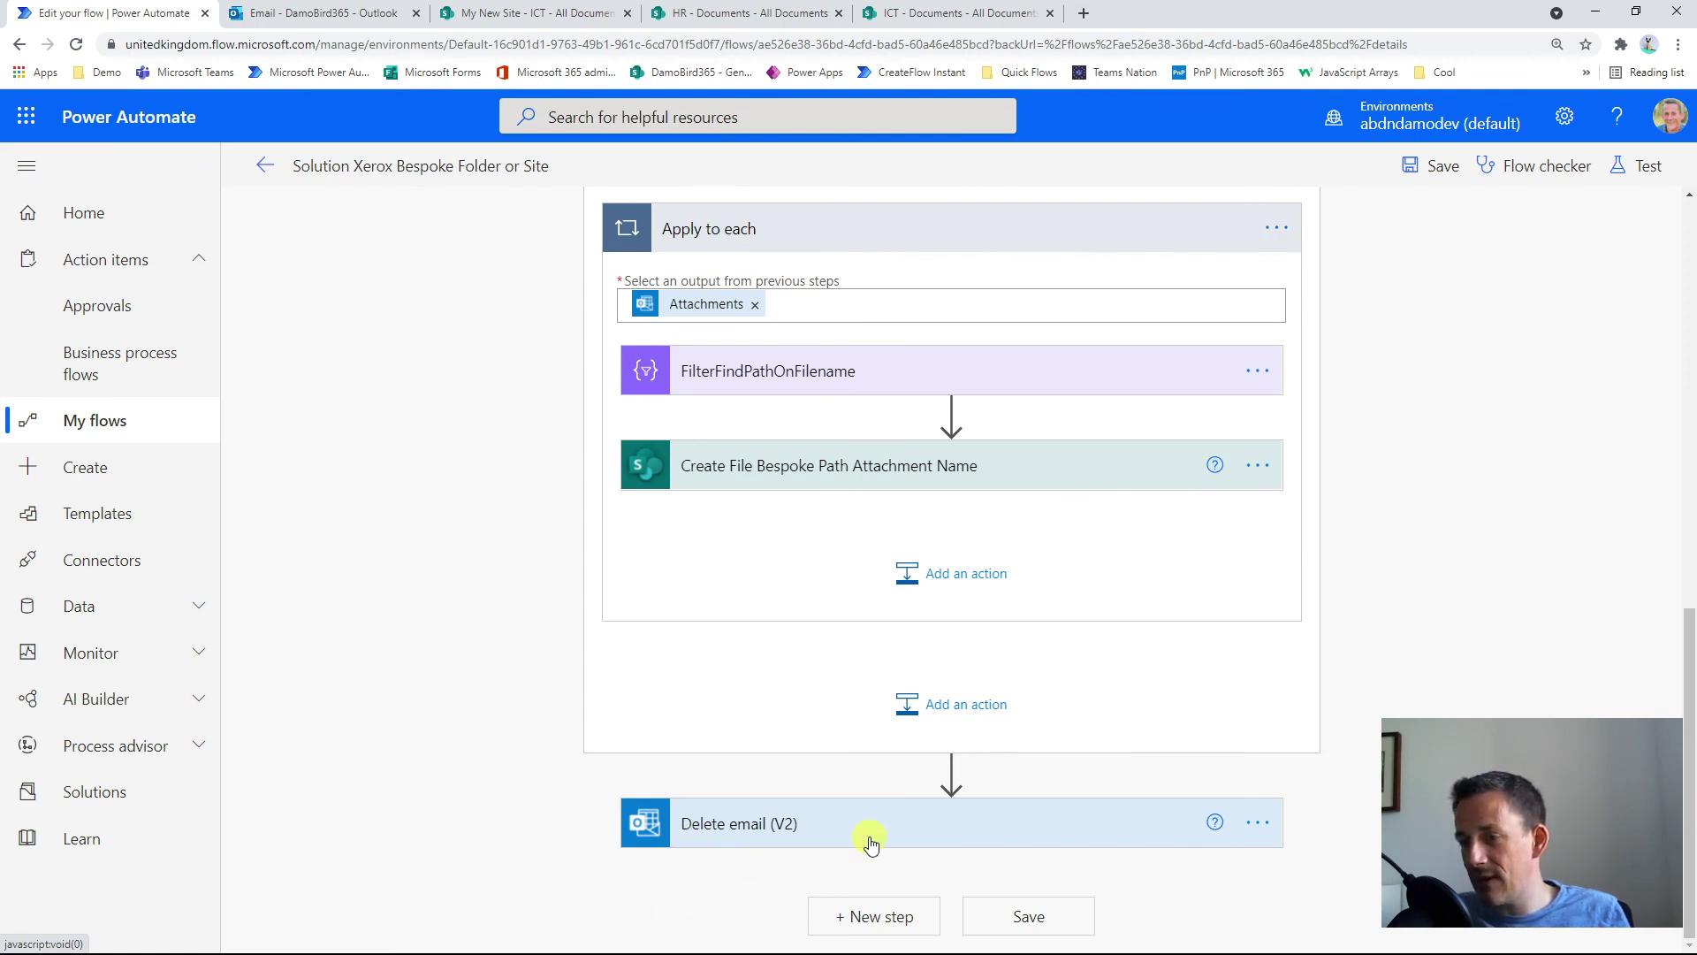
scroll(870, 844, "up", 7)
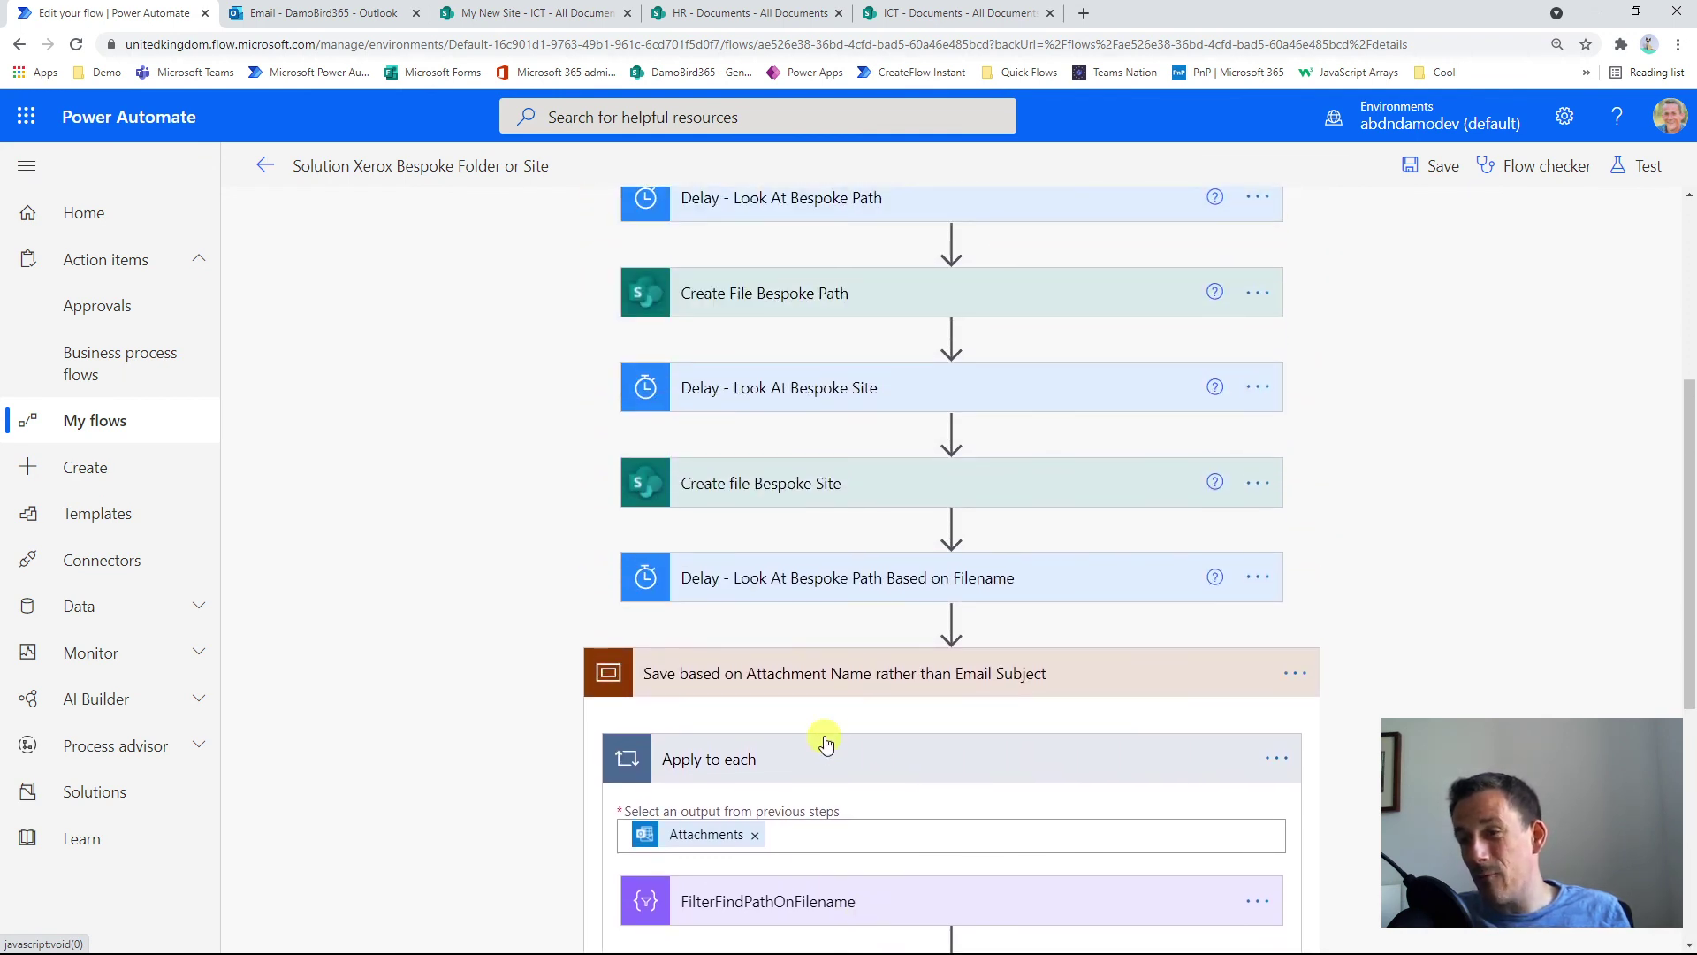
scroll(851, 707, "up", 3)
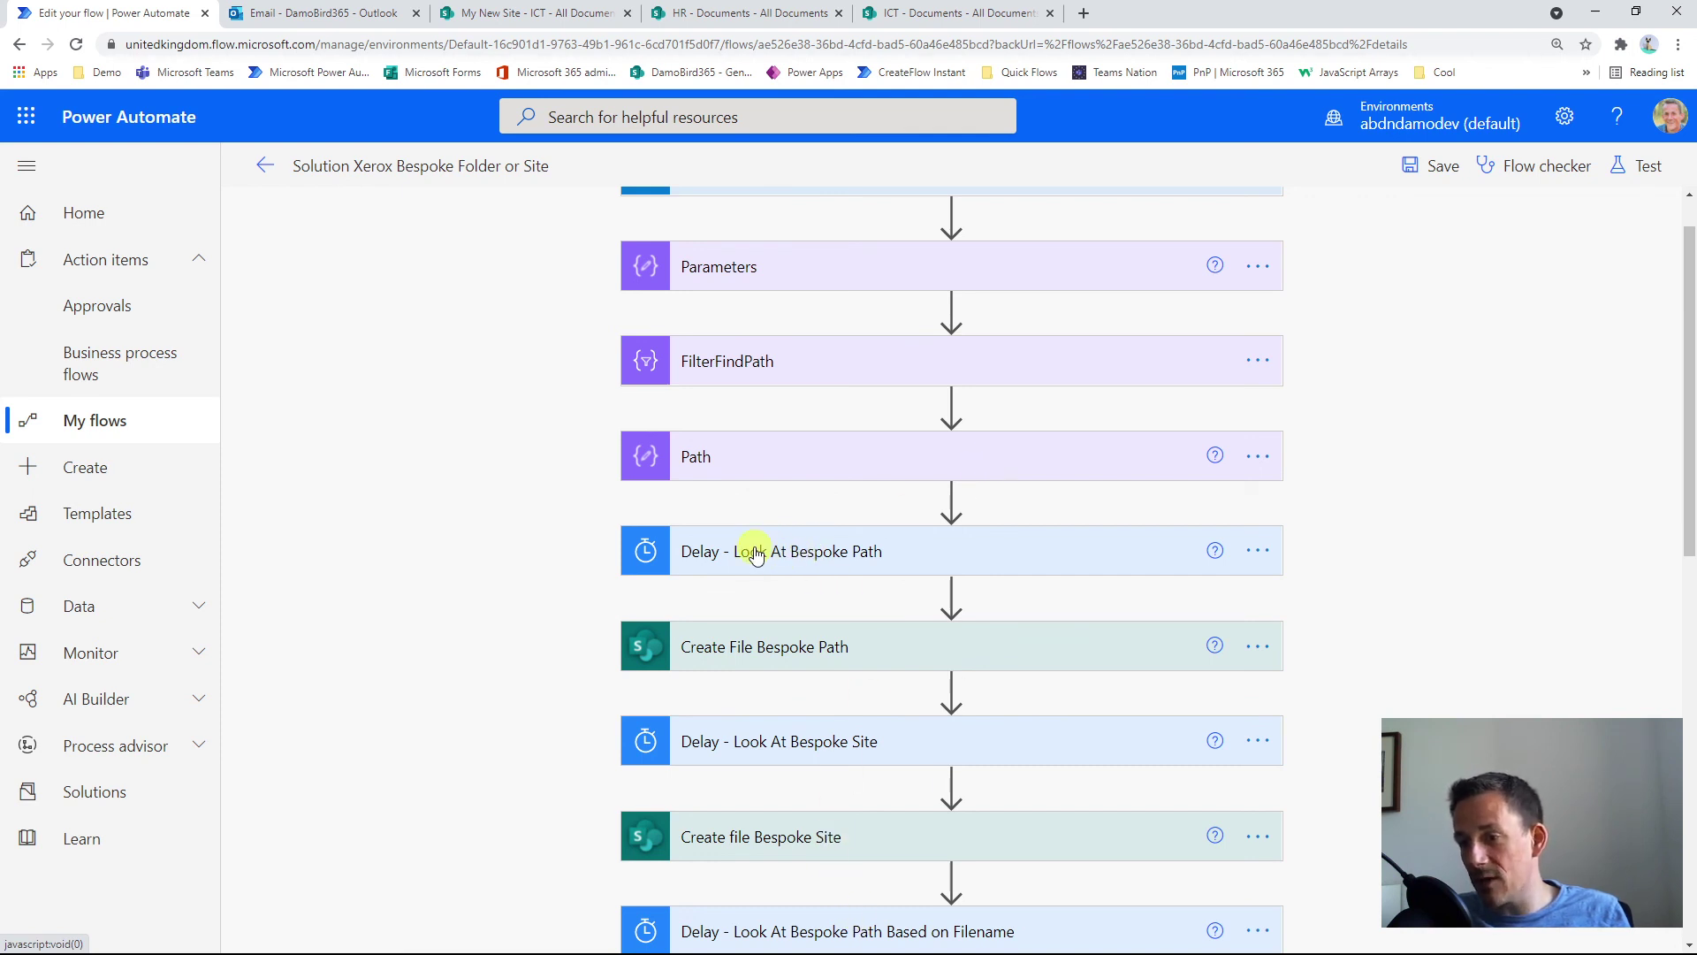
mouse_move(955, 509)
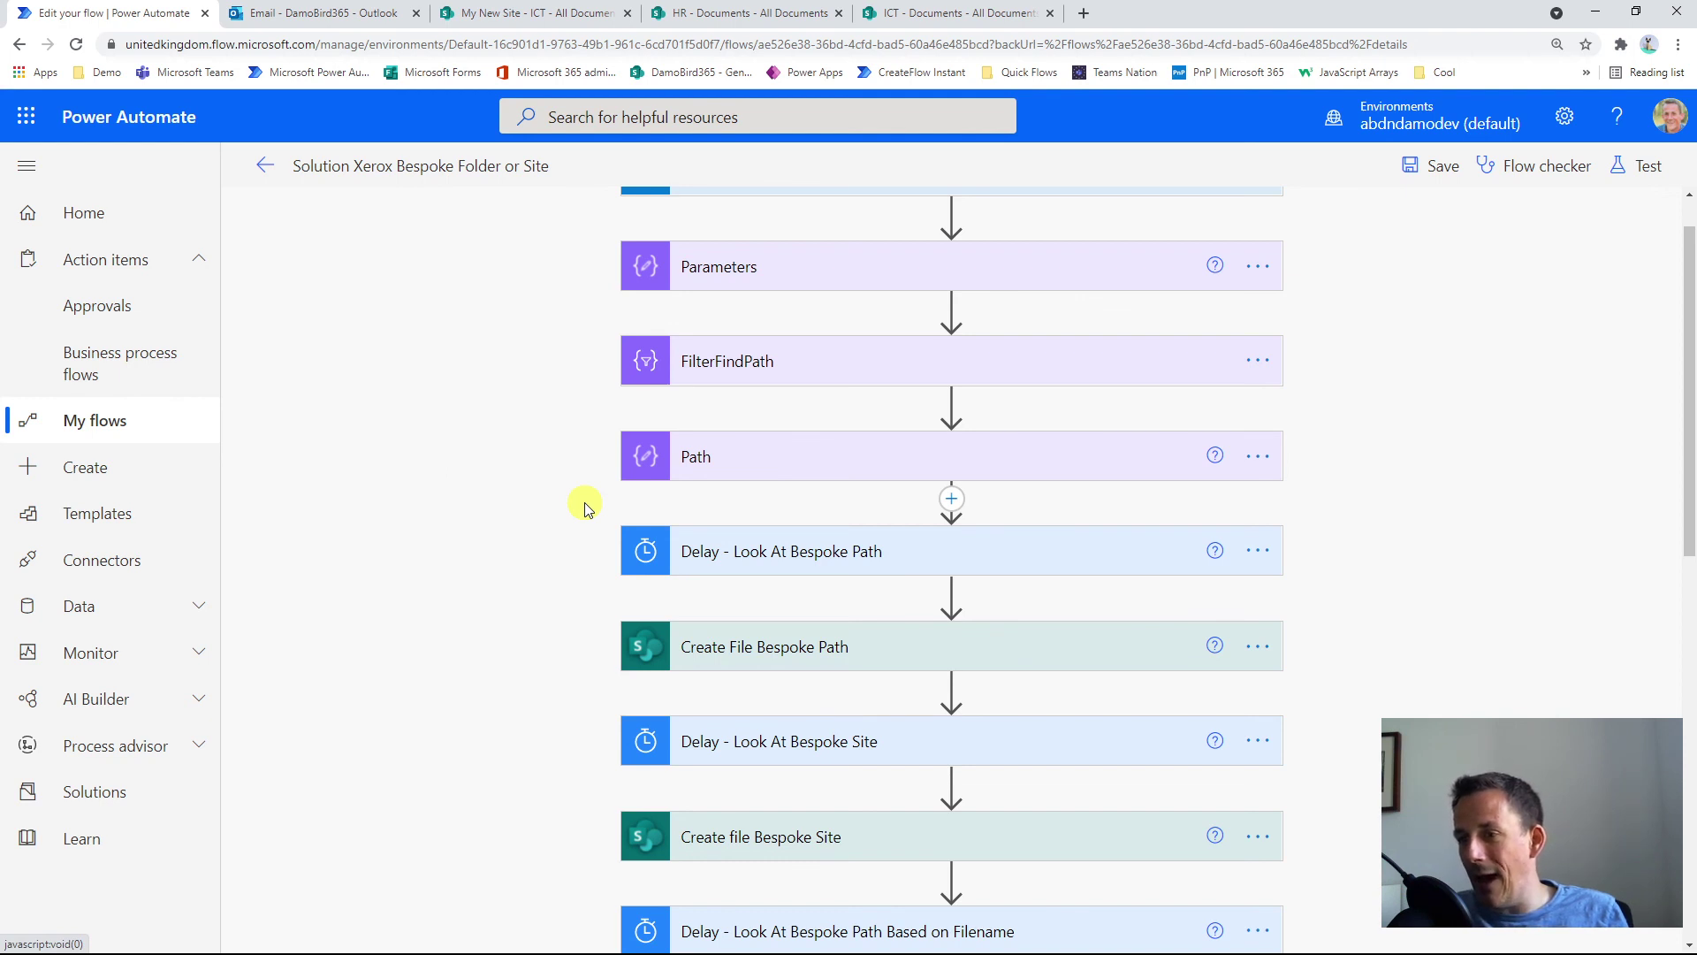
scroll(584, 507, "down", 1)
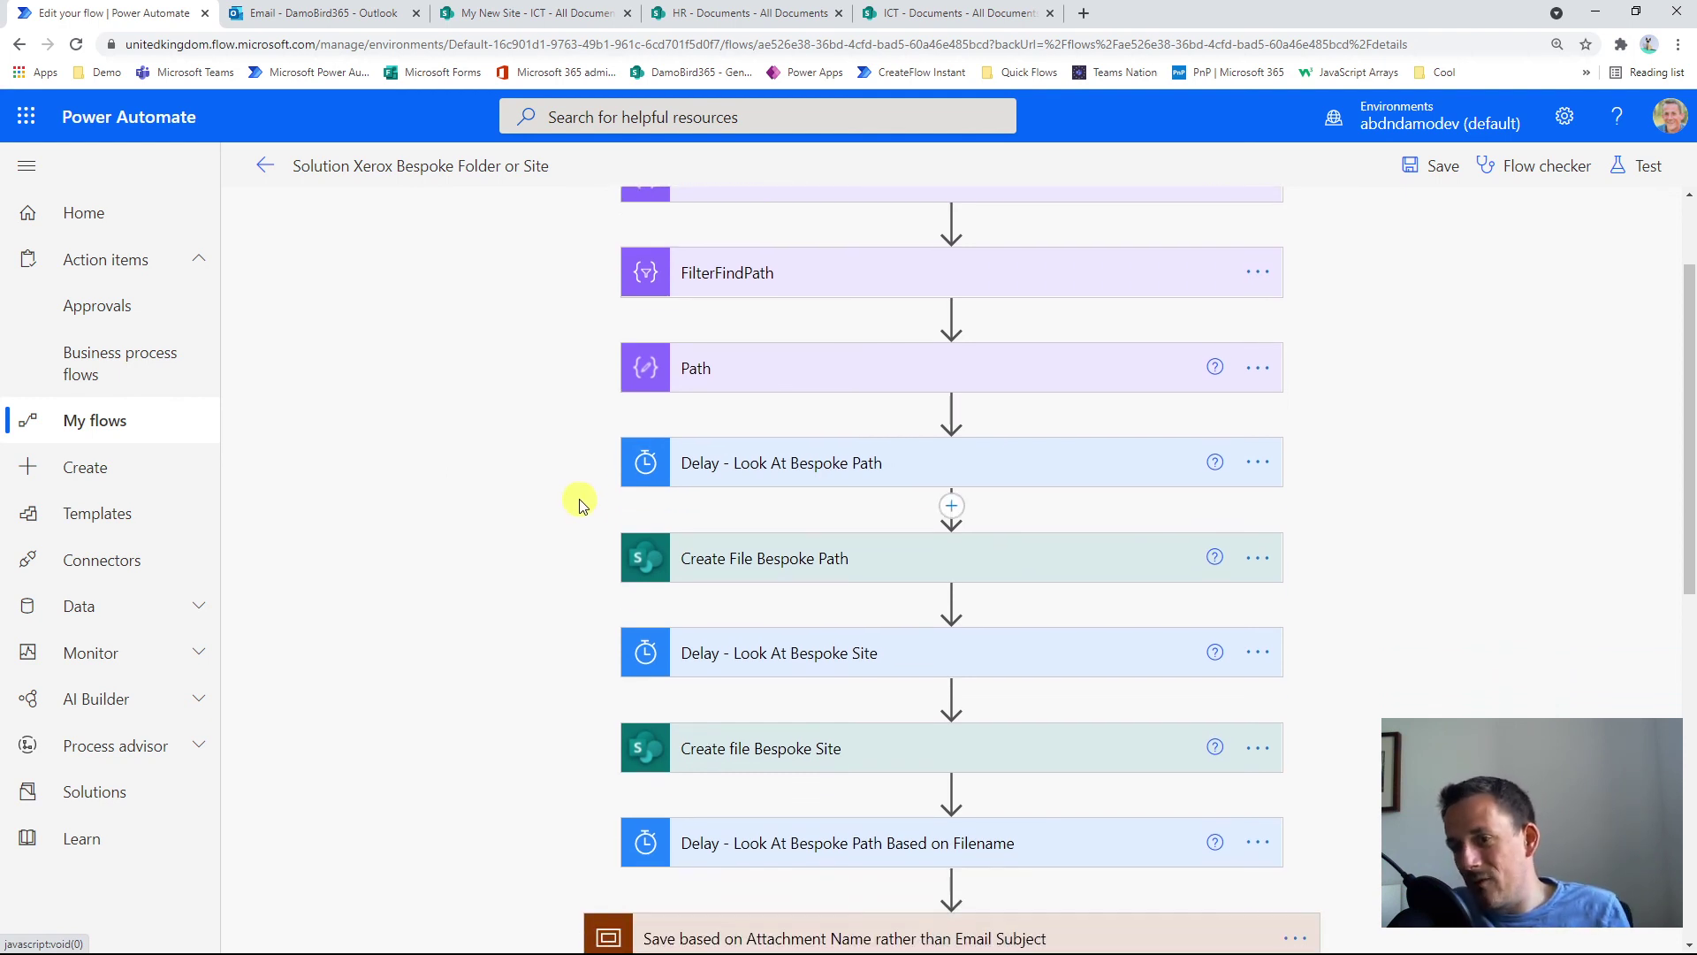